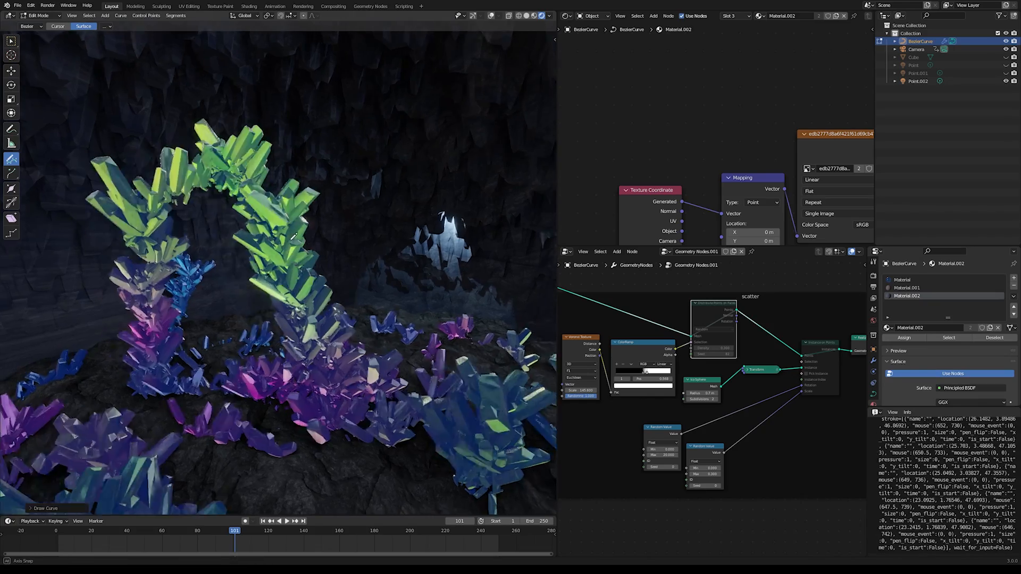
Draw a series of crystal-covered curve strokes across the cave's floor and rocky surfaces
drag(408, 393, 320, 380)
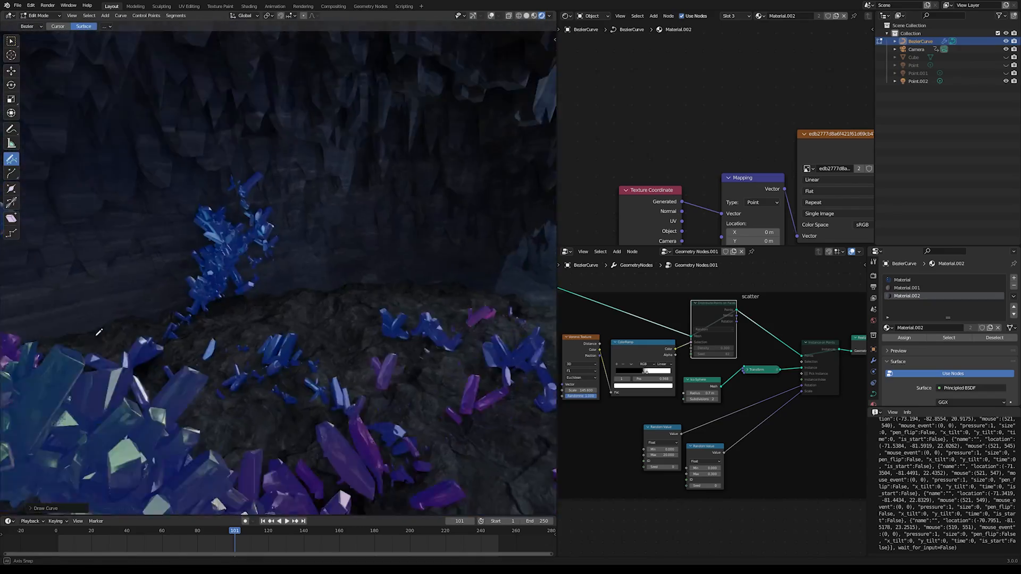
mouse_move(195, 314)
middle_down()
mouse_move(411, 230)
mouse_move(178, 270)
mouse_move(133, 255)
mouse_move(186, 297)
middle_up()
drag(187, 297, 153, 499)
drag(245, 473, 309, 484)
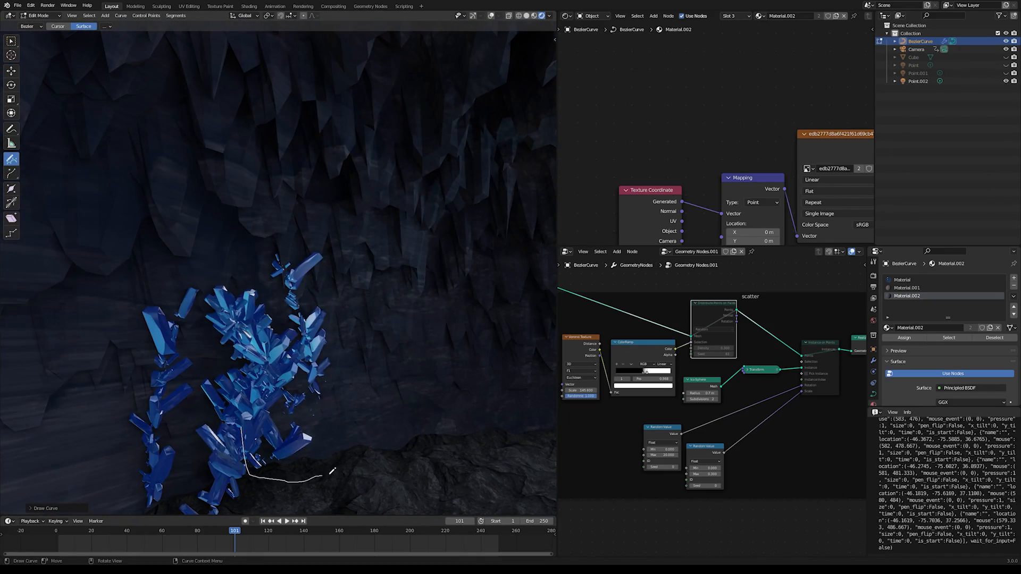
shift+middle_drag(376, 514, 322, 468)
drag(325, 465, 359, 430)
middle_drag(359, 431, 383, 420)
drag(383, 420, 298, 381)
middle_drag(298, 380, 388, 378)
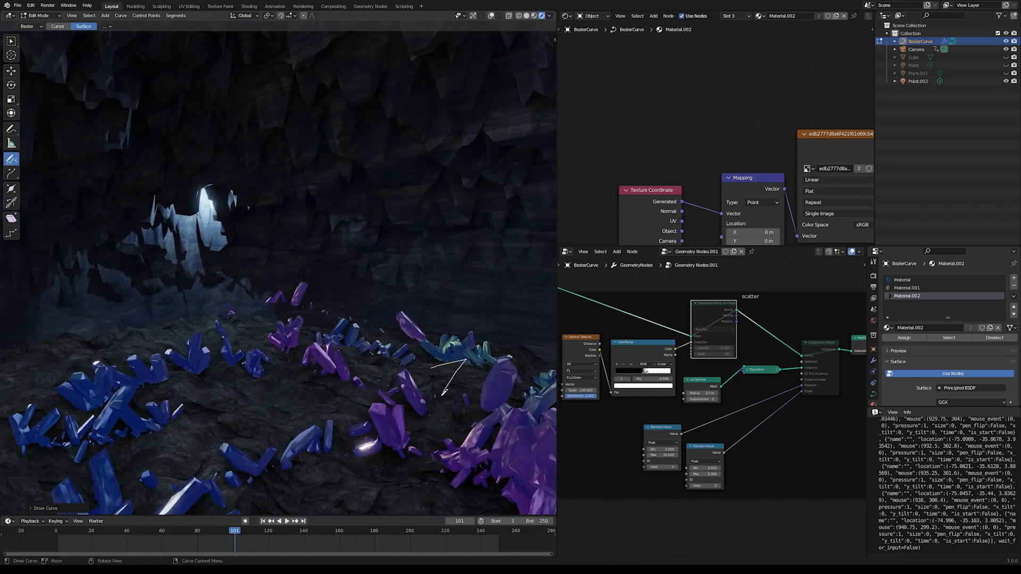
drag(388, 378, 442, 365)
middle_drag(442, 425, 416, 441)
middle_drag(434, 425, 427, 396)
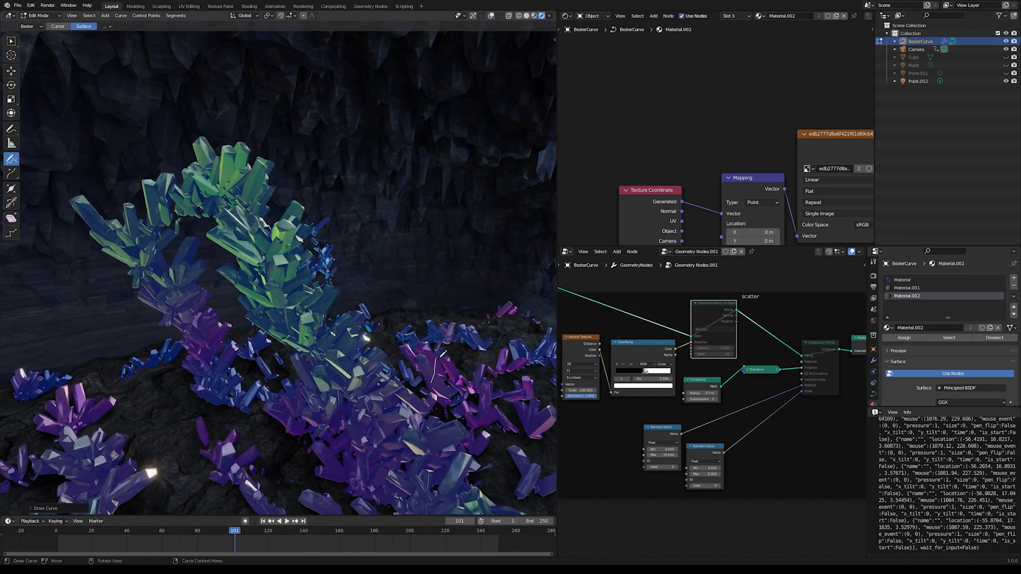
drag(445, 351, 451, 343)
Unmute the scatter frame's Distribute Points on Faces and Instance on Points nodes, and maximize the 3D viewport
click(710, 307)
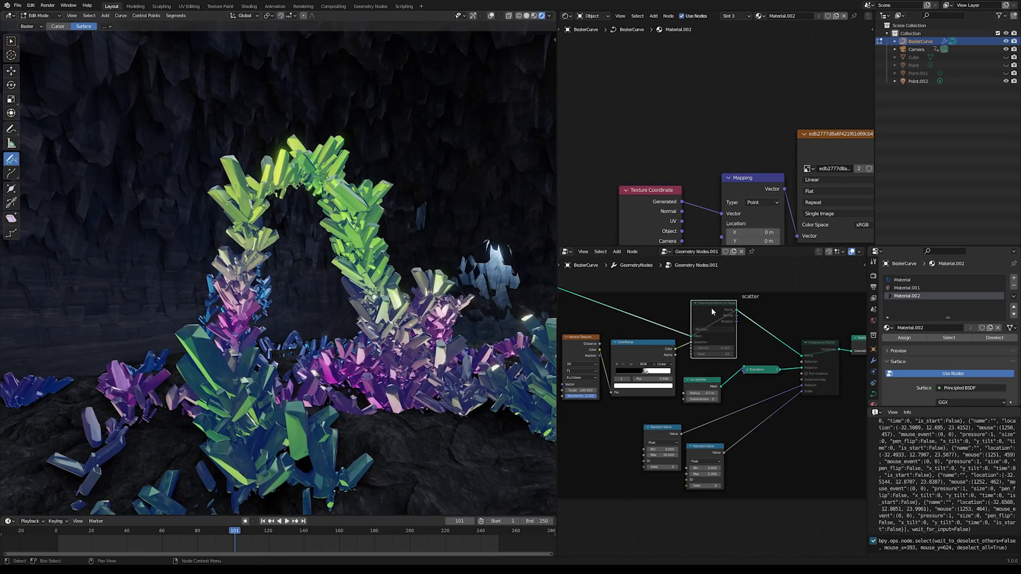
key(m)
click(819, 346)
key(m)
key(ctrl+alt+space)
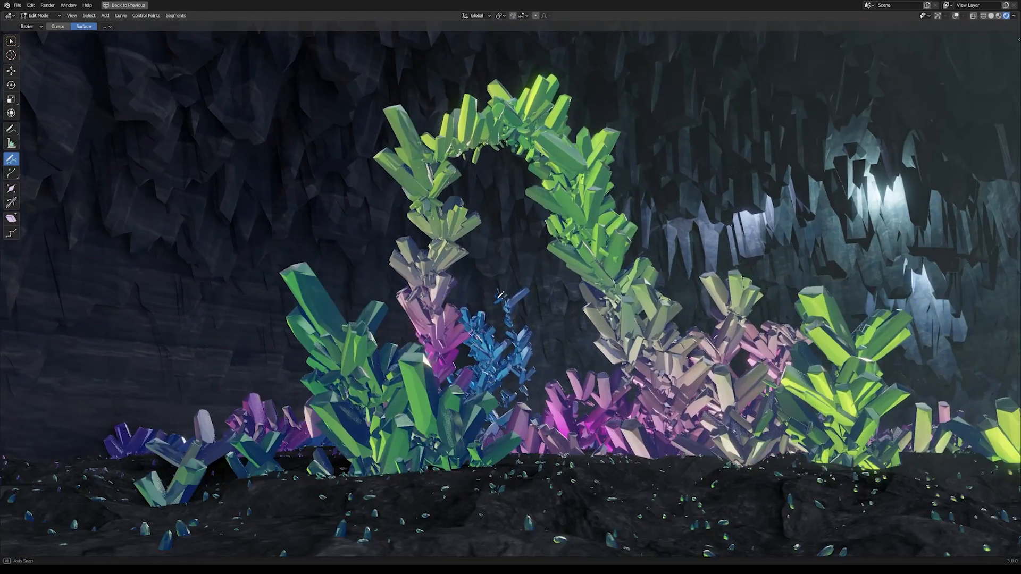
Draw extra short curve strokes to grow more crystals on the two purple clusters beside the arch
middle_drag(500, 295, 535, 348)
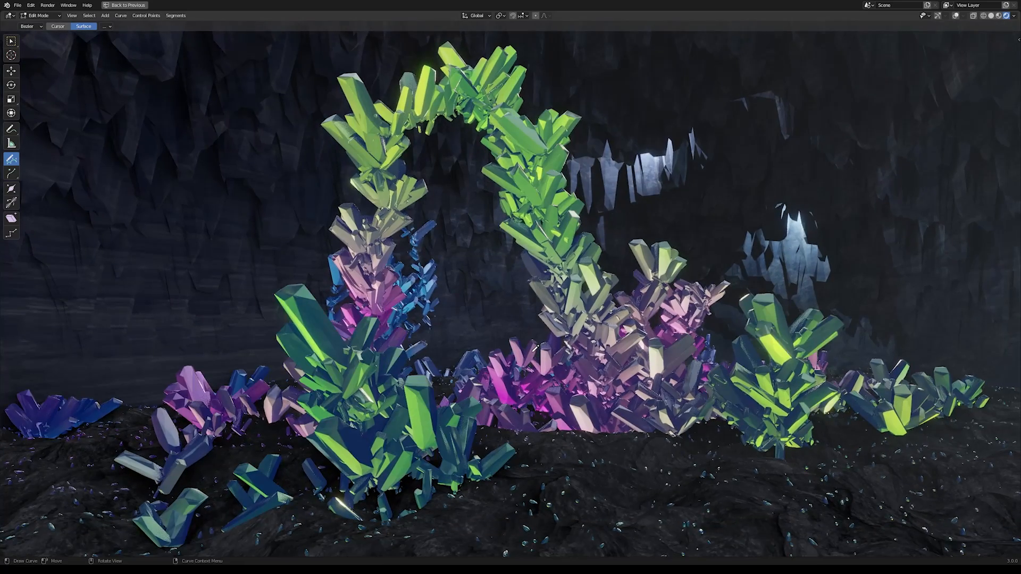
click(195, 390)
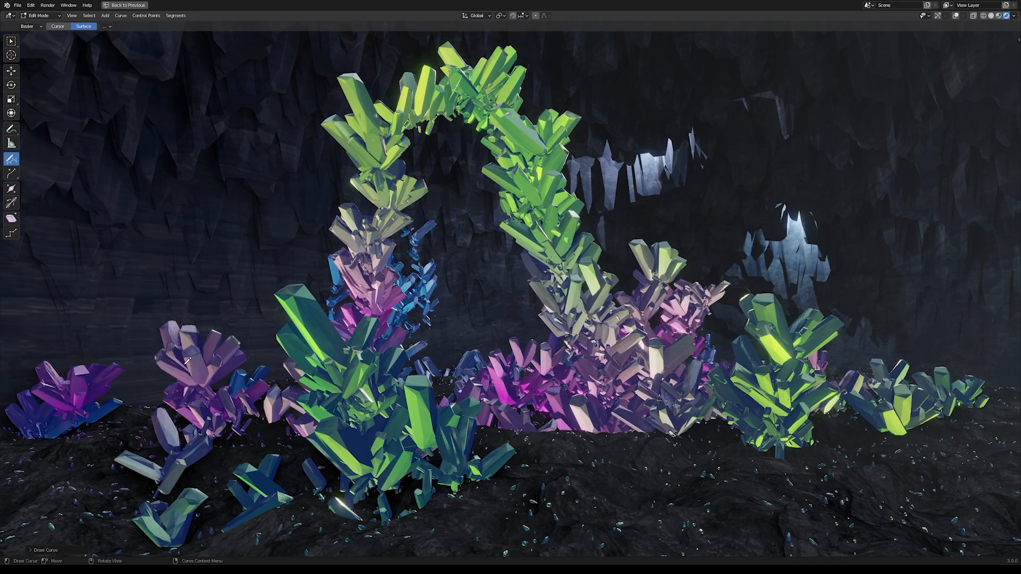
click(188, 361)
click(67, 383)
click(72, 351)
middle_drag(582, 308, 636, 302)
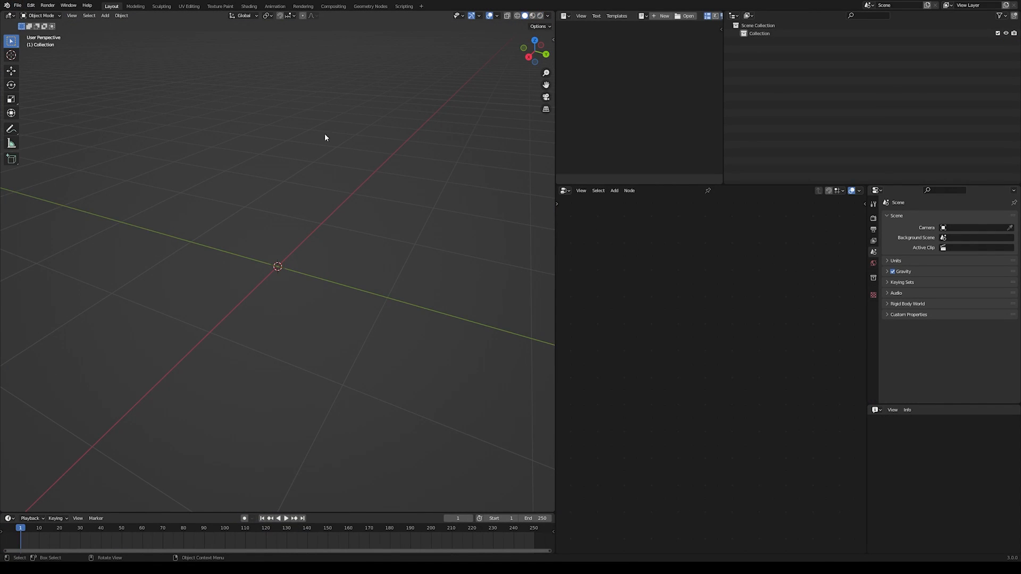
Add a Bezier curve to the empty scene and create a new geometry node tree for it
click(106, 16)
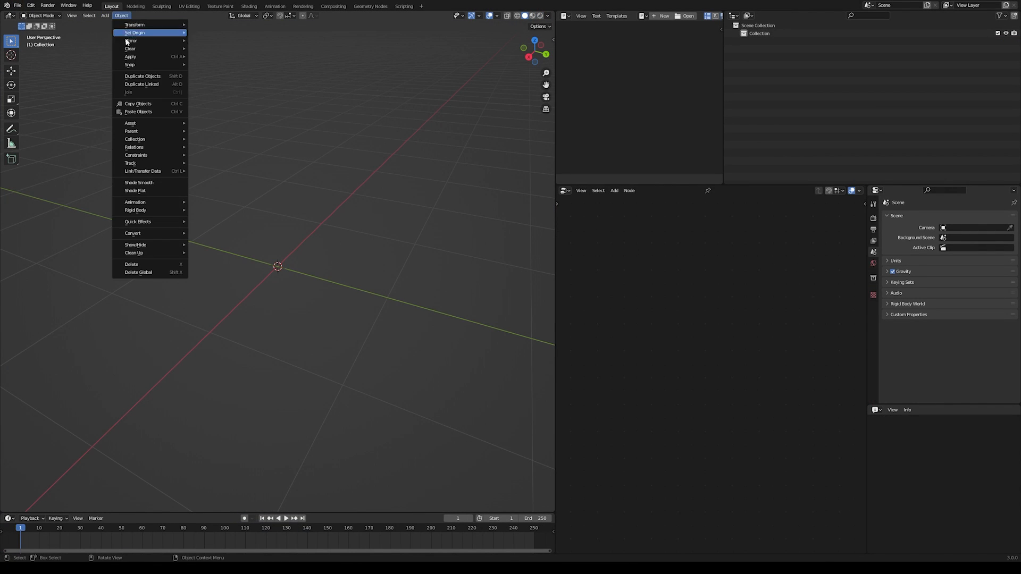
mouse_move(116, 33)
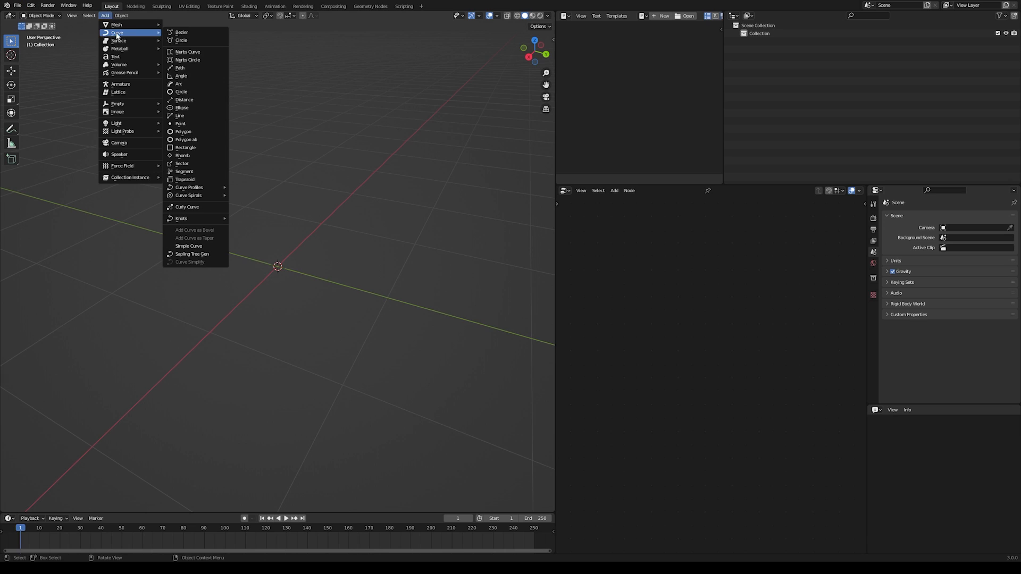
click(181, 33)
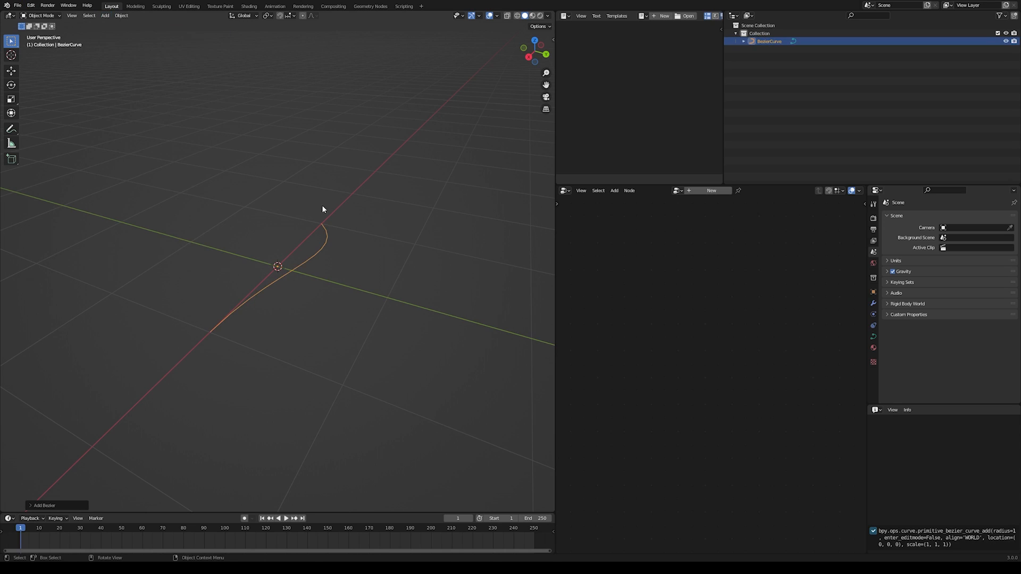
click(715, 191)
scroll(704, 323, up, 4)
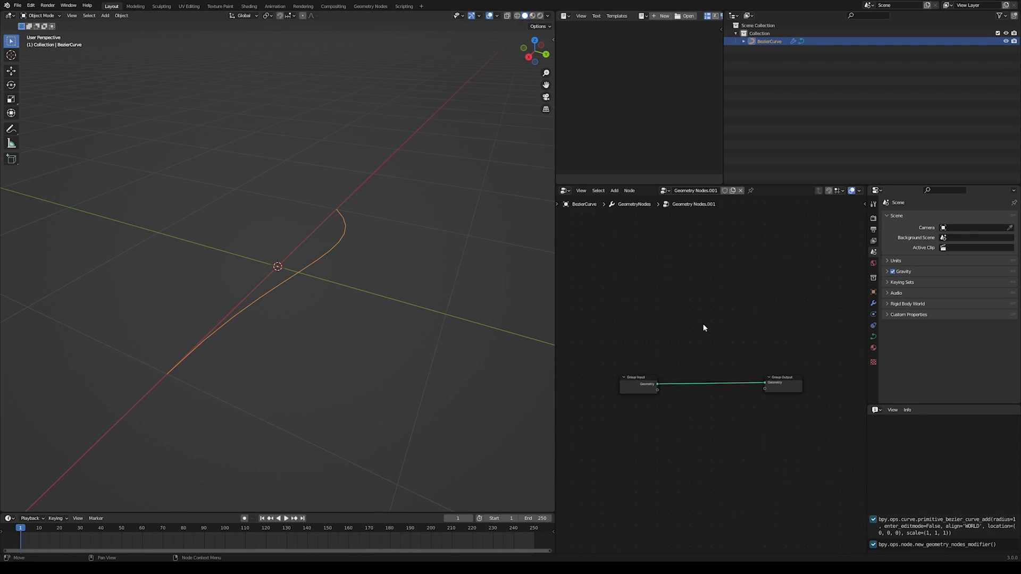
Enter Edit Mode on the Bezier curve and delete all its vertices
click(39, 16)
click(38, 35)
middle_drag(359, 310, 354, 310)
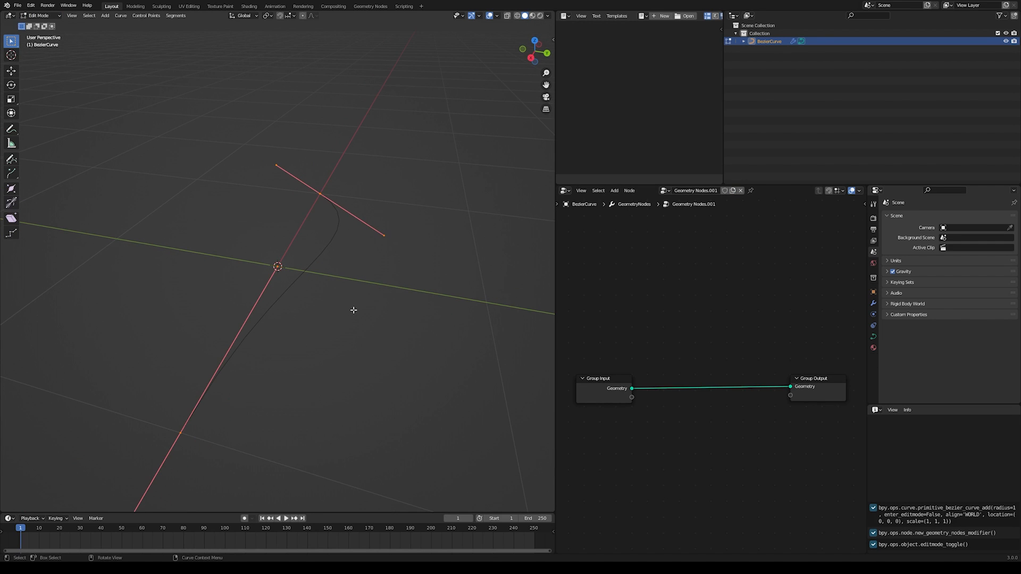
key(x)
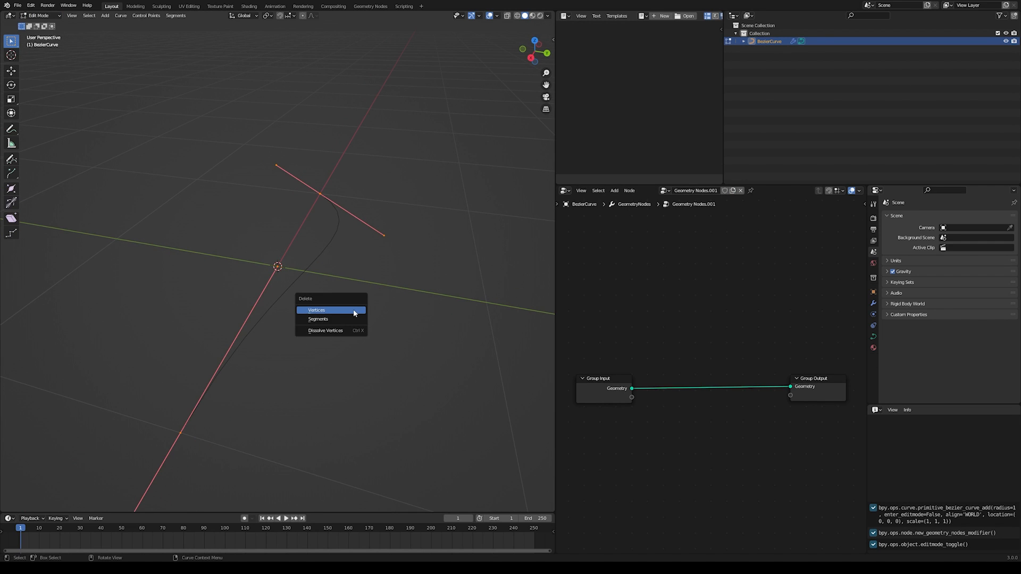
click(354, 312)
Add an Ico Sphere node to the geometry node tree above the Group Input and Group Output nodes
middle_drag(709, 368, 690, 350)
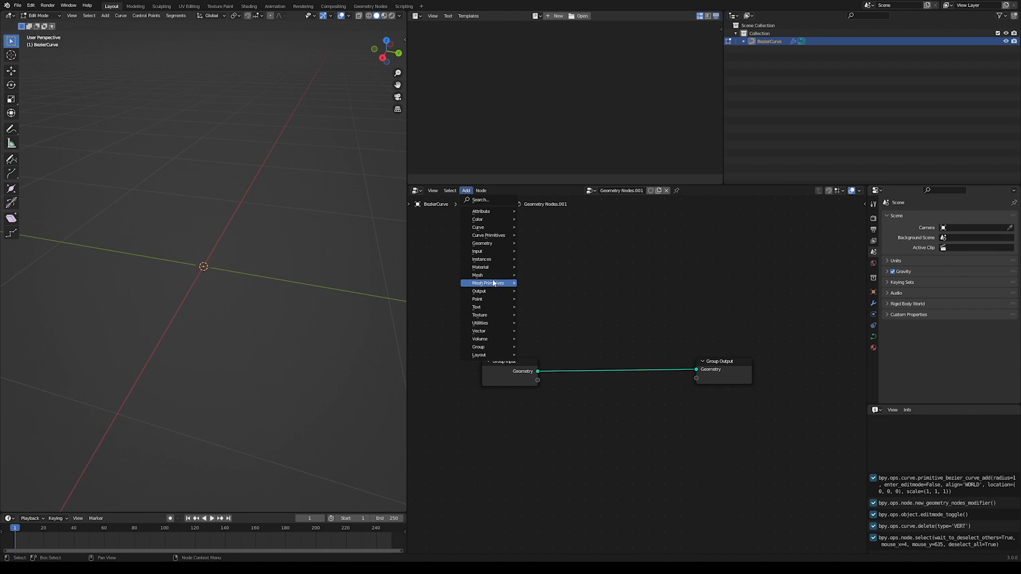
mouse_move(492, 278)
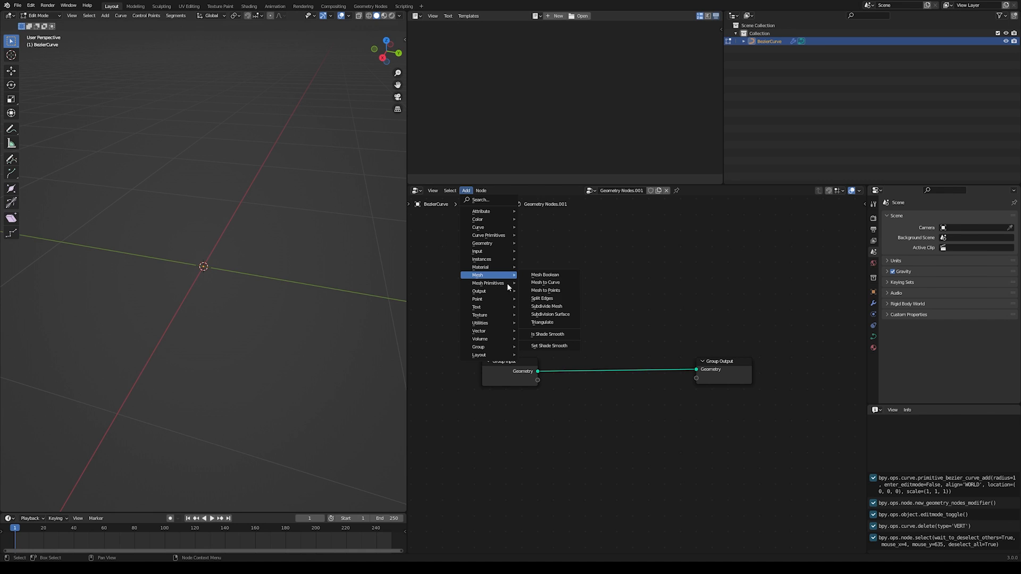
click(548, 314)
click(493, 225)
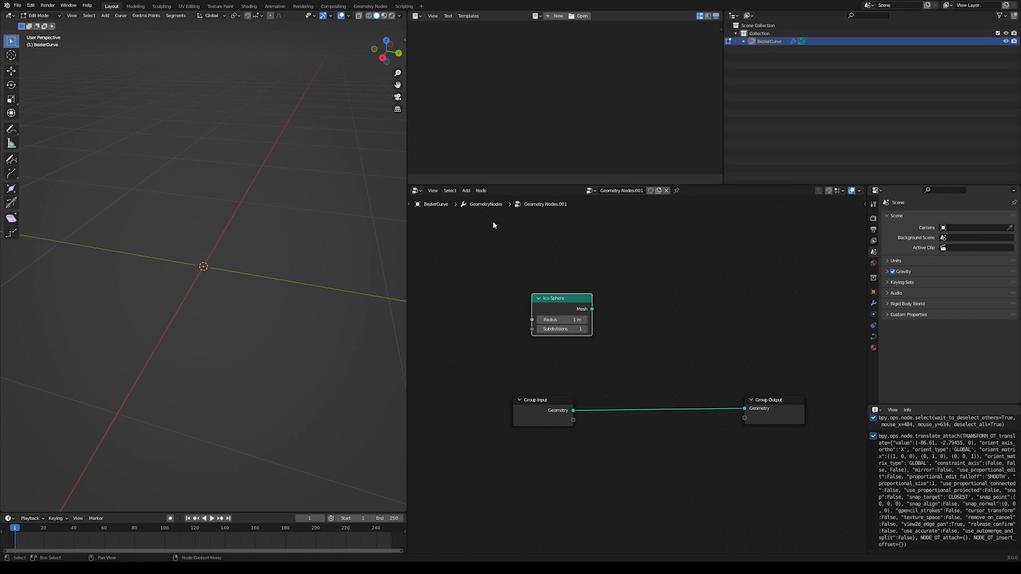
Add a Distribute Points on Faces node, feed it the Ico Sphere's Mesh output and arrange the two nodes
click(467, 191)
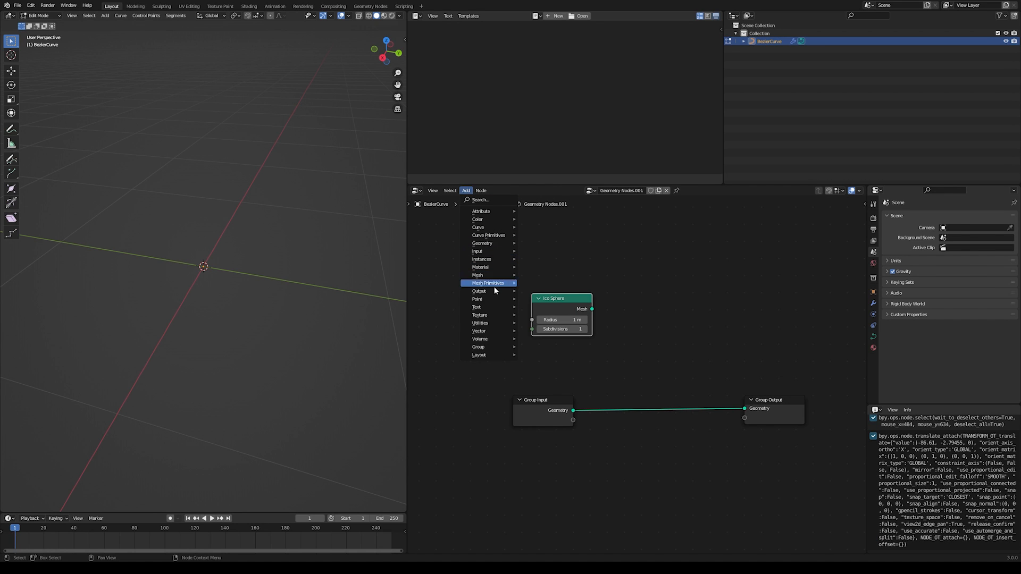
mouse_move(491, 301)
click(553, 300)
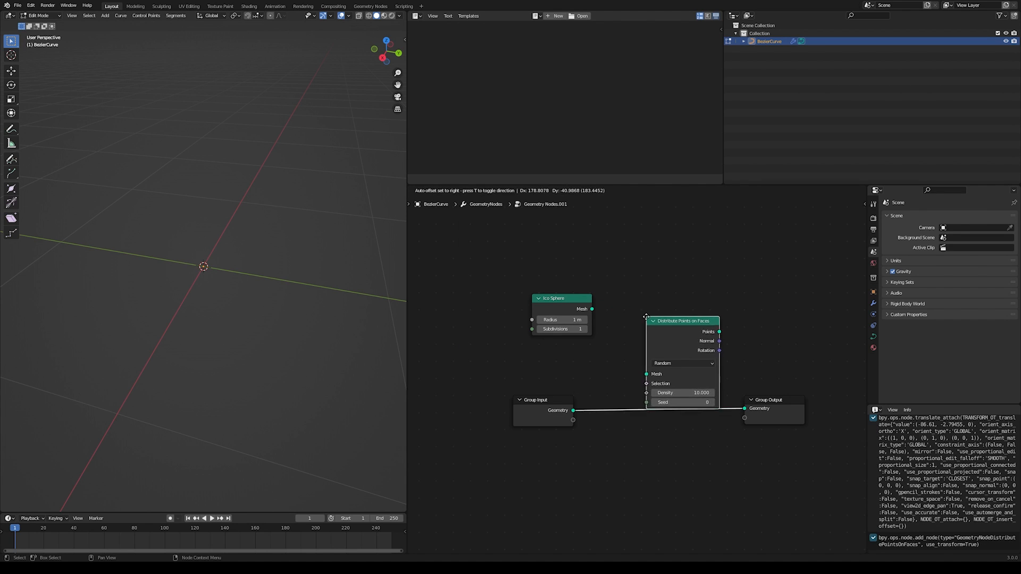
click(615, 289)
drag(592, 312, 616, 341)
scroll(715, 357, up, 2)
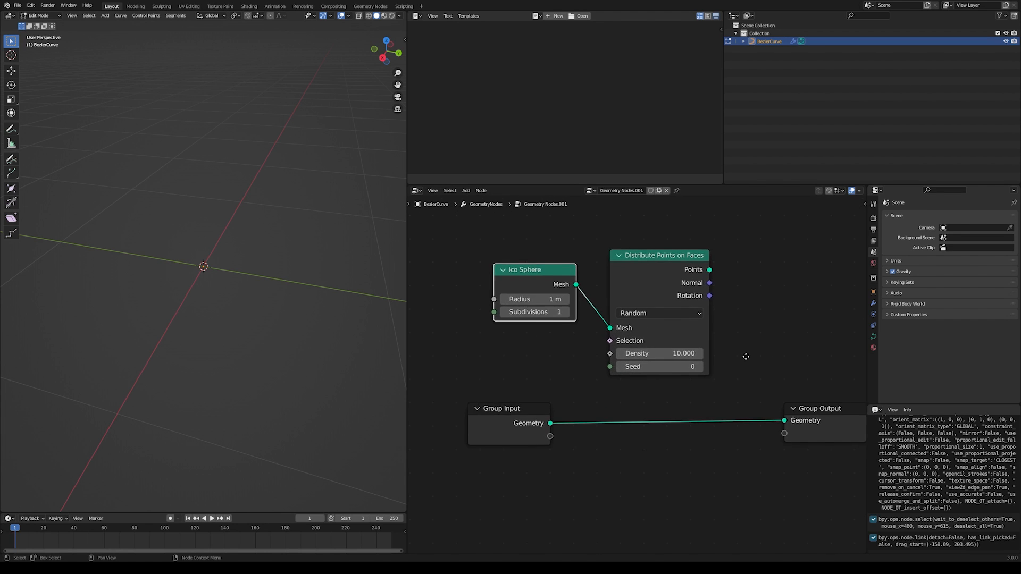
drag(510, 273, 455, 248)
middle_drag(744, 356, 742, 381)
drag(670, 291, 618, 277)
Add an Instance on Points node and connect the distributed Points output to its Points input
click(468, 191)
mouse_move(500, 264)
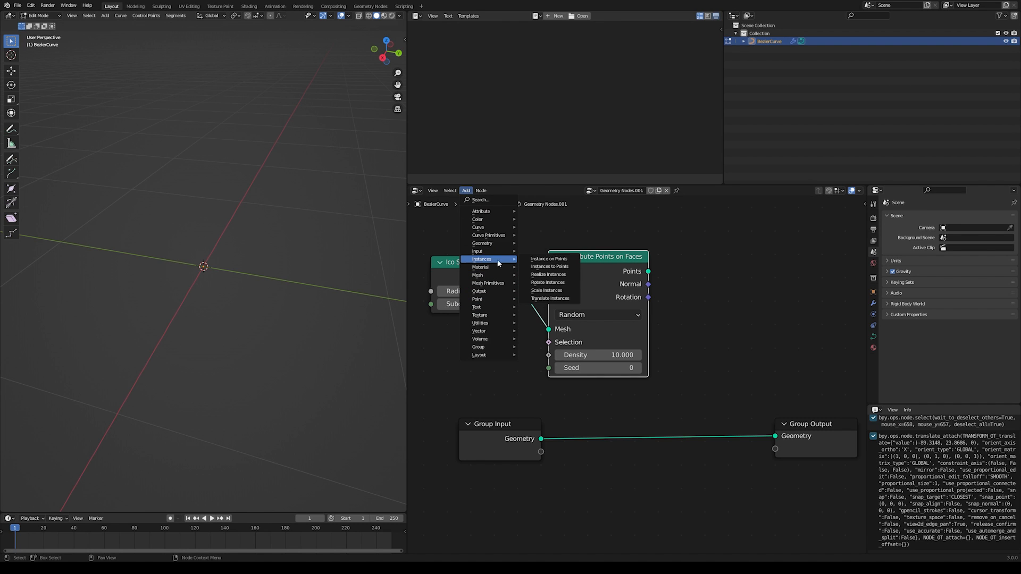
click(565, 259)
drag(653, 305, 678, 281)
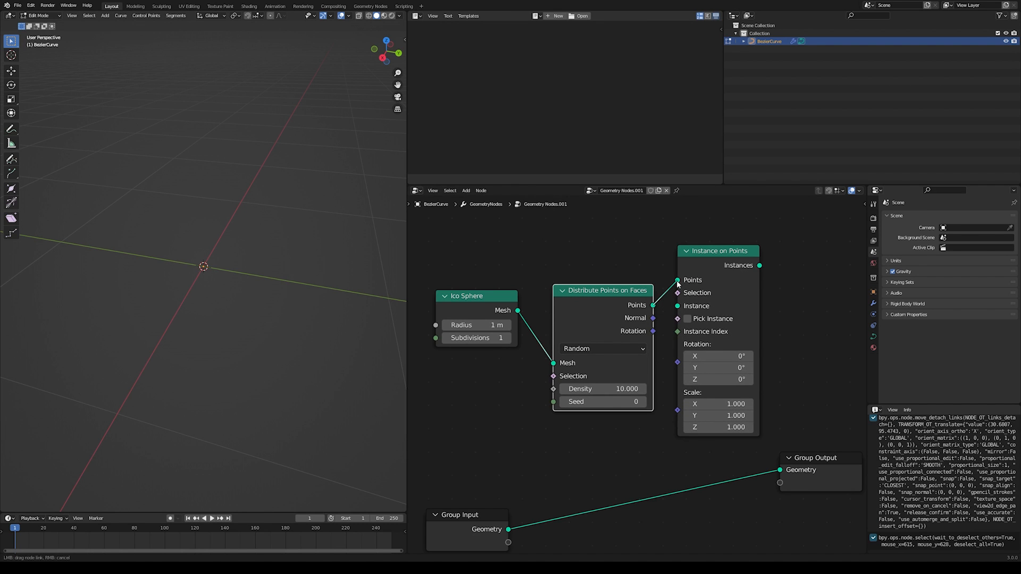
scroll(792, 335, down, 2)
drag(587, 293, 581, 263)
Add a Cube mesh node and connect its Mesh output to the Instance input of Instance on Points
click(466, 191)
mouse_move(481, 289)
click(548, 289)
click(550, 369)
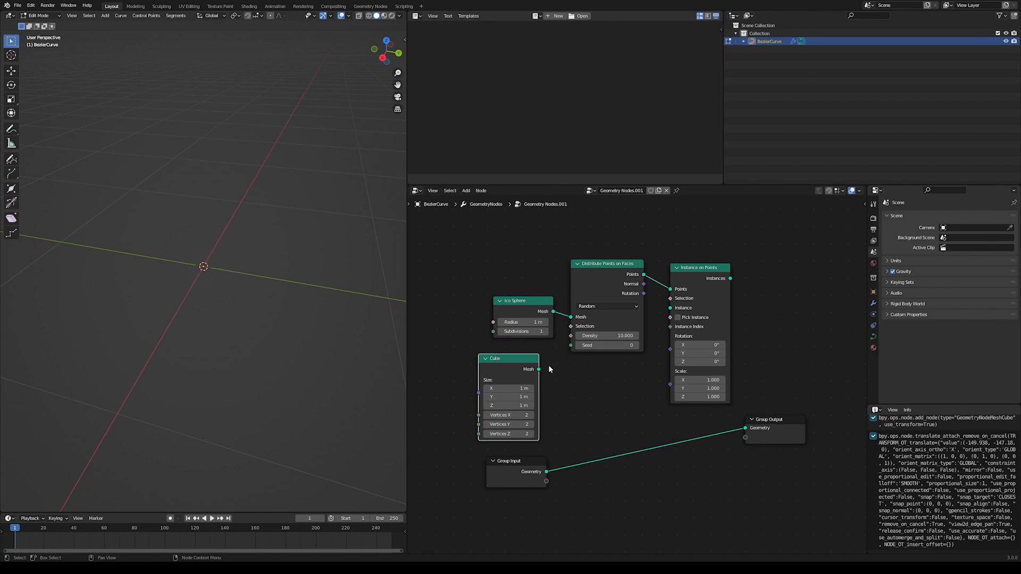
drag(539, 369, 670, 308)
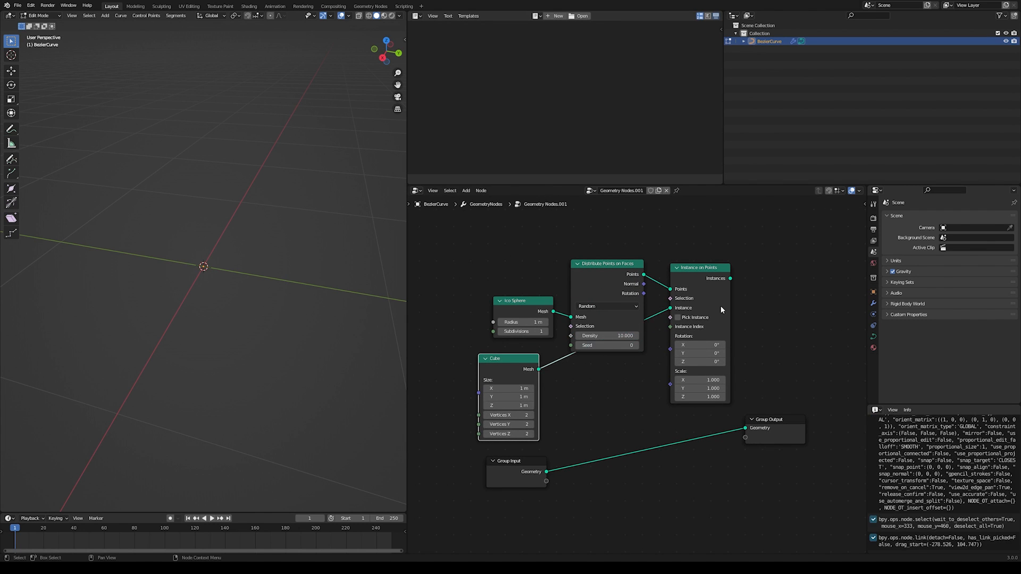
Connect the Instances output of Instance on Points to the Group Output's Geometry input
middle_drag(731, 326, 671, 334)
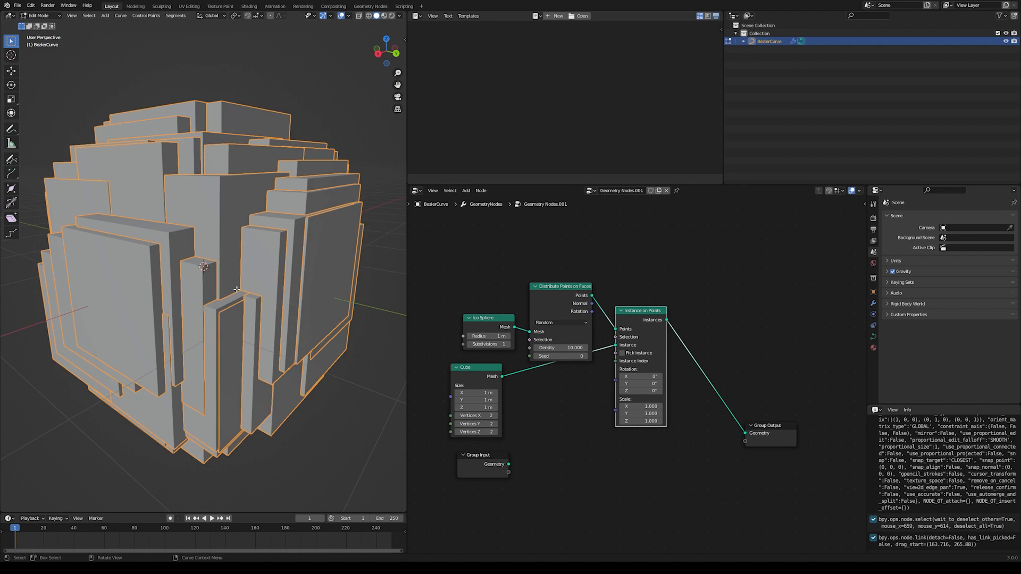
middle_drag(237, 291, 171, 256)
scroll(186, 271, down, 2)
scroll(185, 272, up, 2)
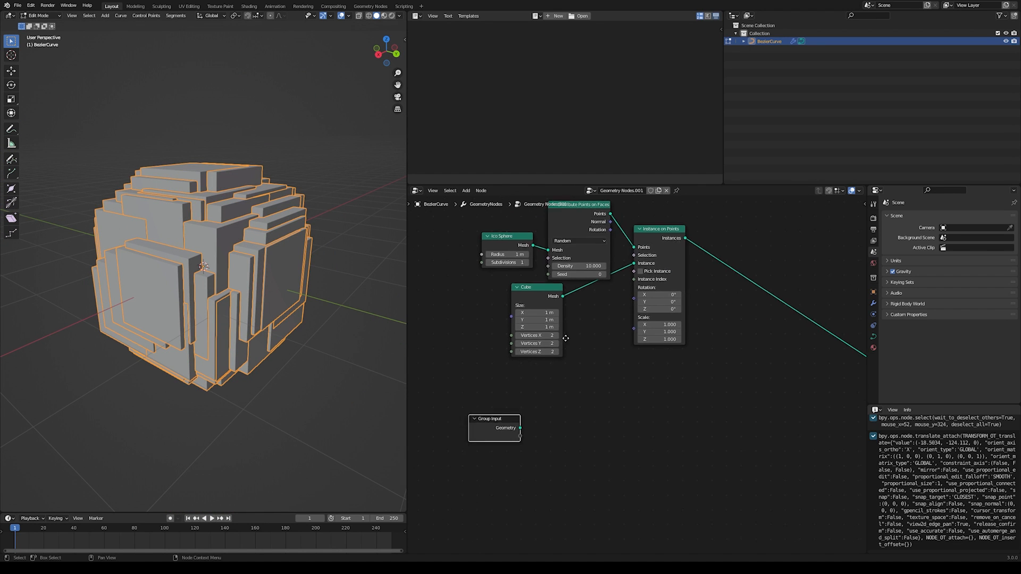
Add a float Random Value node and connect its Value output to the Scale input of Instance on Points
click(604, 387)
drag(604, 387, 644, 340)
drag(582, 374, 602, 349)
middle_drag(491, 345, 521, 319)
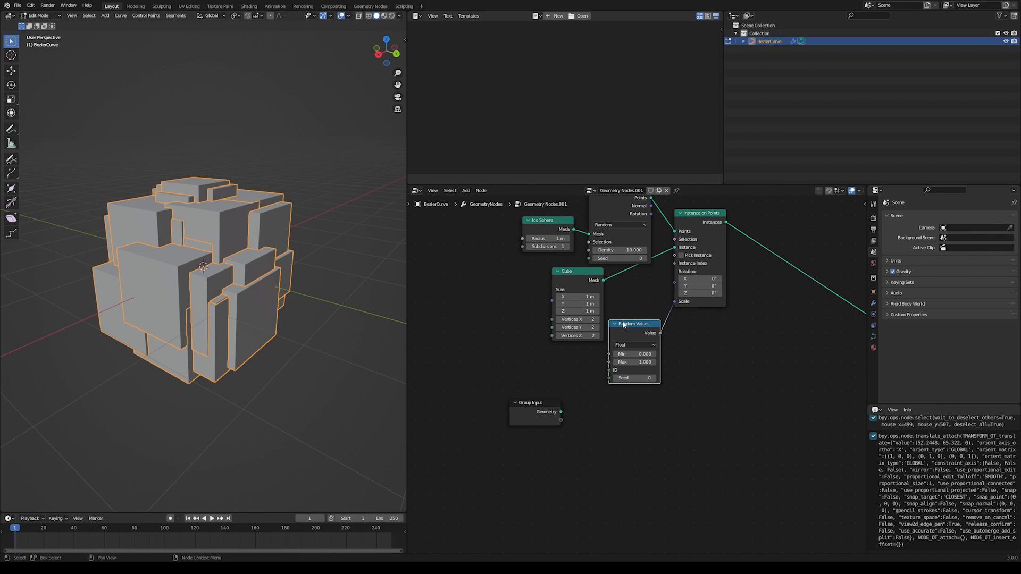
middle_drag(624, 324, 612, 329)
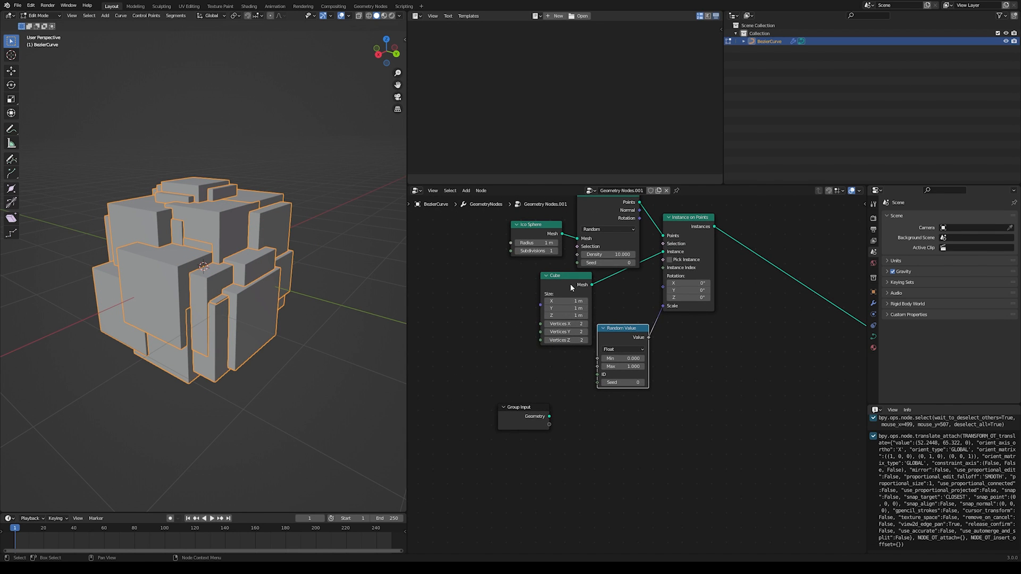
Move the Cube node clear of the Random Value node and set its Z size to 5.5 m
drag(571, 287, 568, 320)
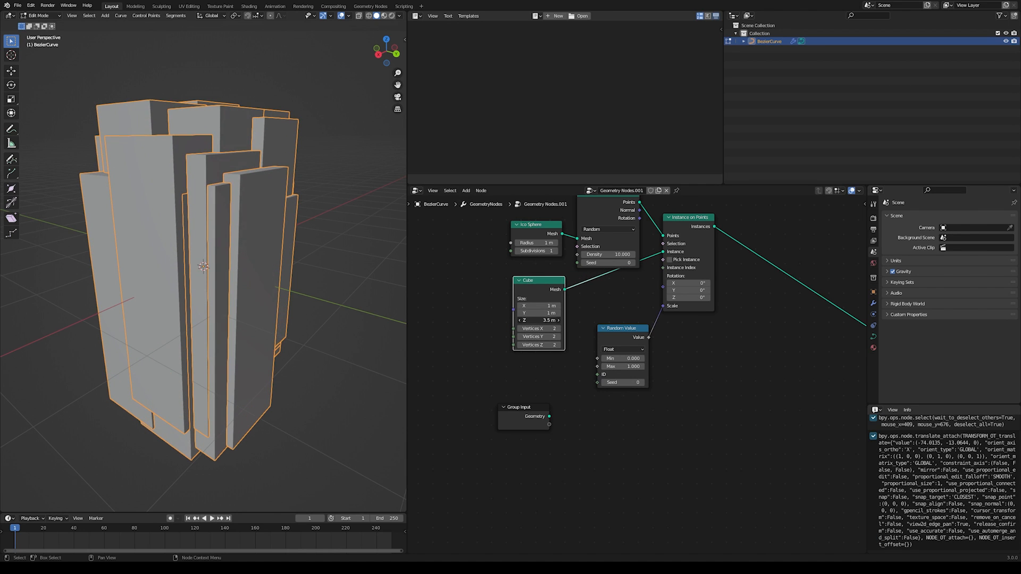
click(545, 321)
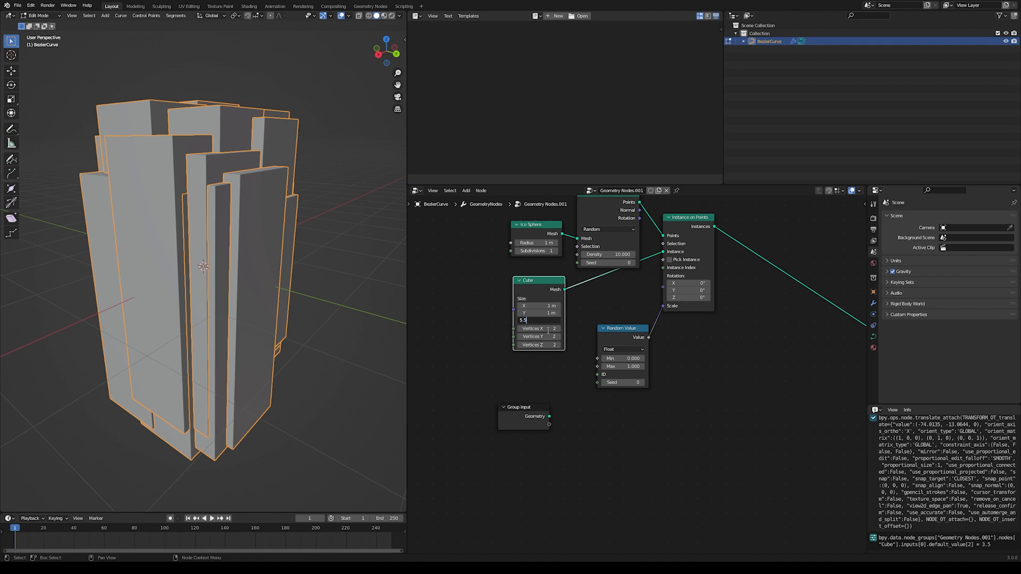
text(5.5)
key(Return)
scroll(175, 319, down, 3)
middle_drag(175, 320, 166, 367)
Insert a Realize Instances node between Instance on Points and Group Output, and space out the nodes
drag(705, 219, 716, 238)
middle_drag(717, 239, 609, 270)
click(466, 191)
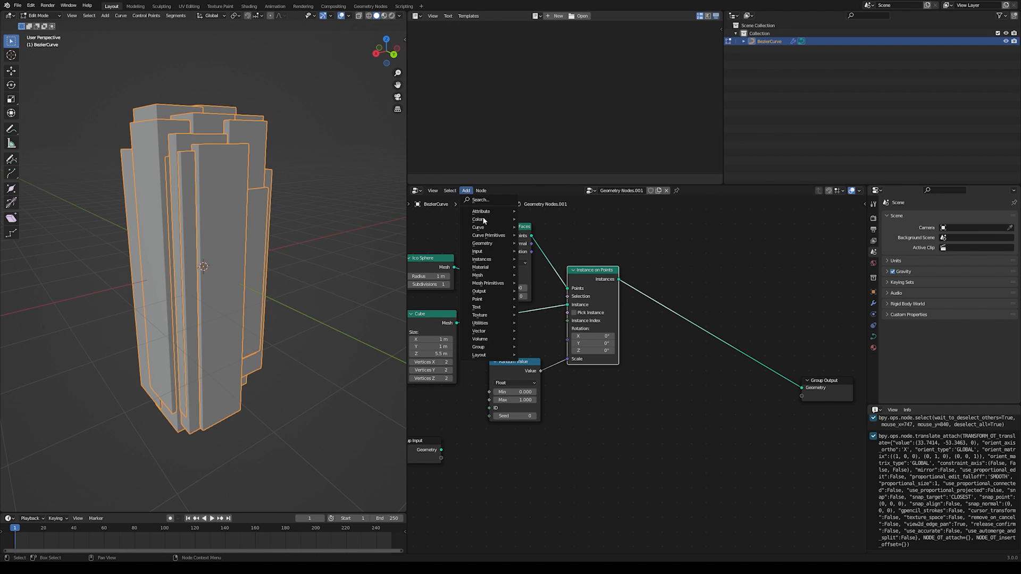
mouse_move(490, 259)
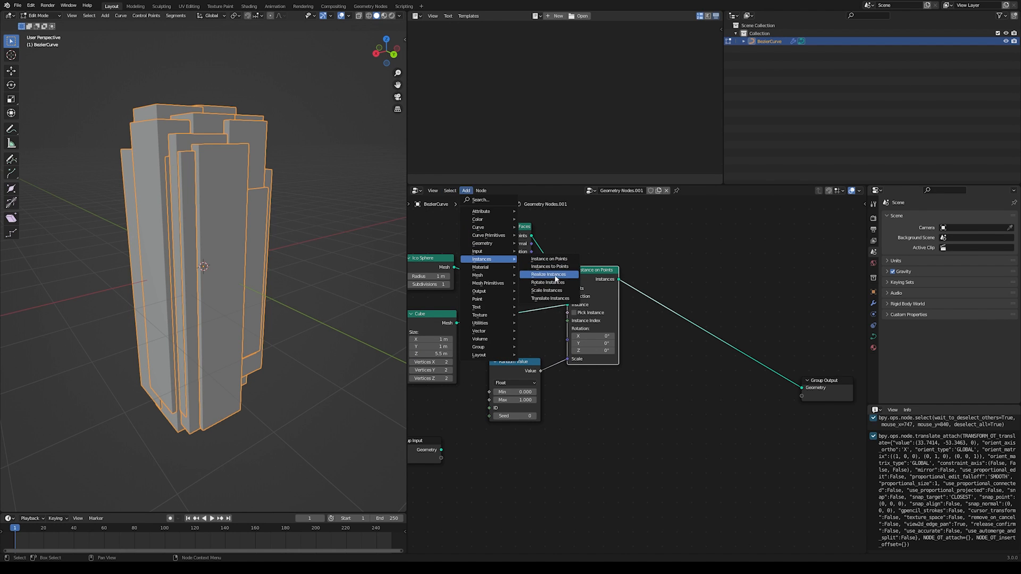
click(556, 274)
click(673, 288)
middle_drag(581, 287, 499, 287)
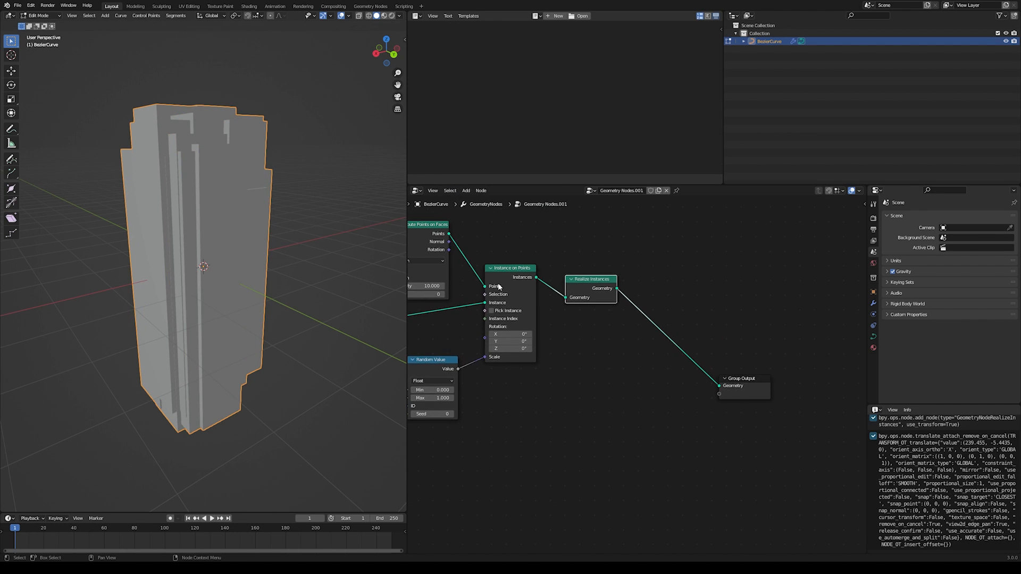
drag(756, 398, 790, 374)
drag(591, 288, 584, 287)
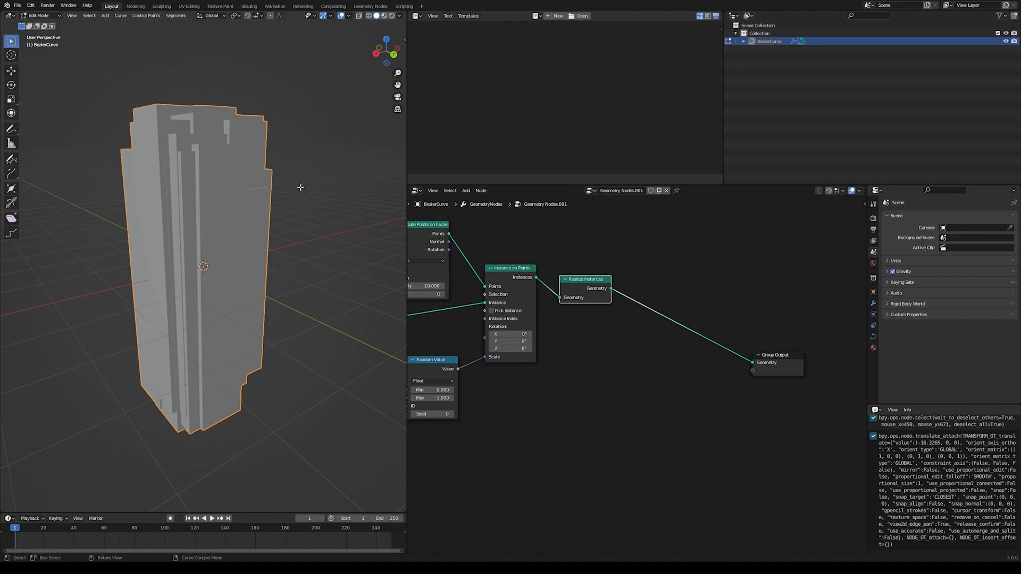
Insert a Points to Volume node between Realize Instances and Group Output
click(466, 190)
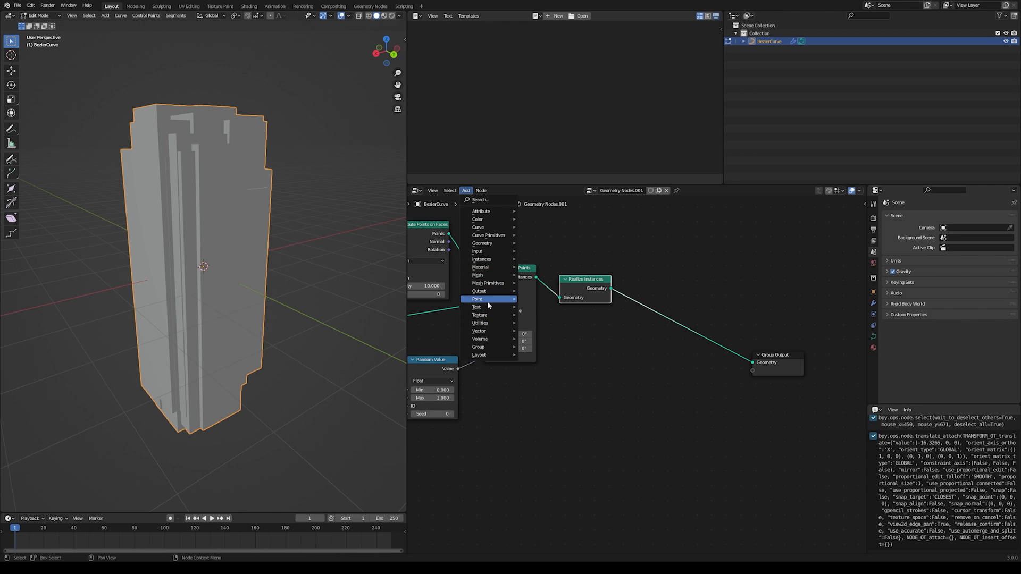
mouse_move(489, 301)
click(548, 315)
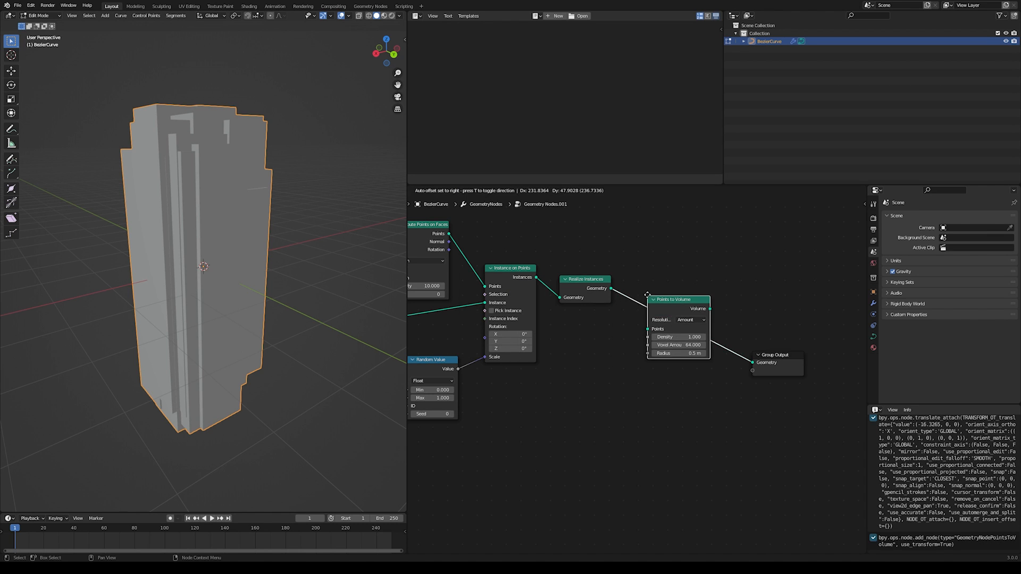
click(675, 312)
middle_drag(206, 281, 246, 282)
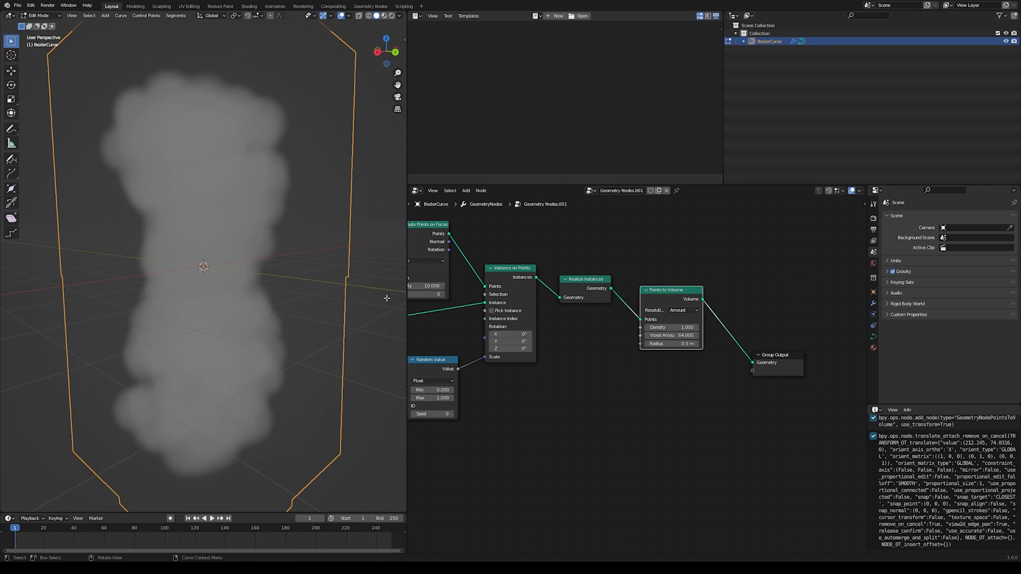
Set the Points to Volume node's density to 2.5 and its voxel amount to 17
double_click(691, 328)
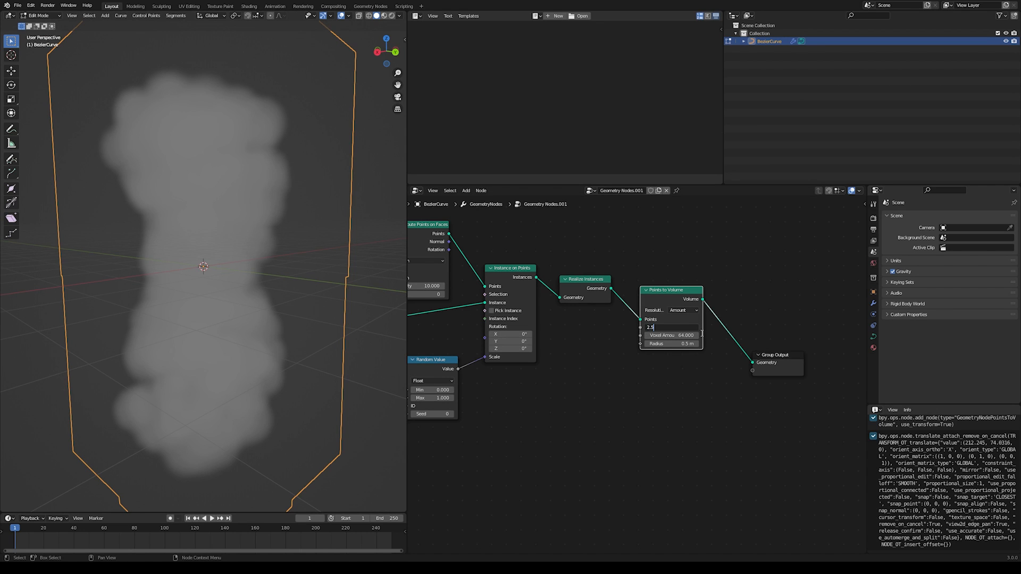
key(Return)
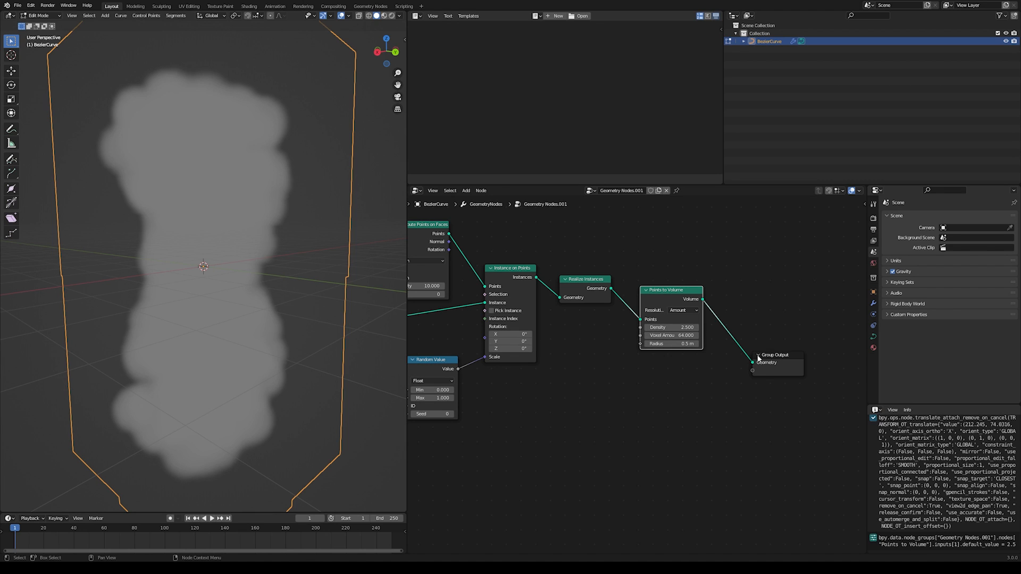
double_click(682, 336)
text(17)
key(Return)
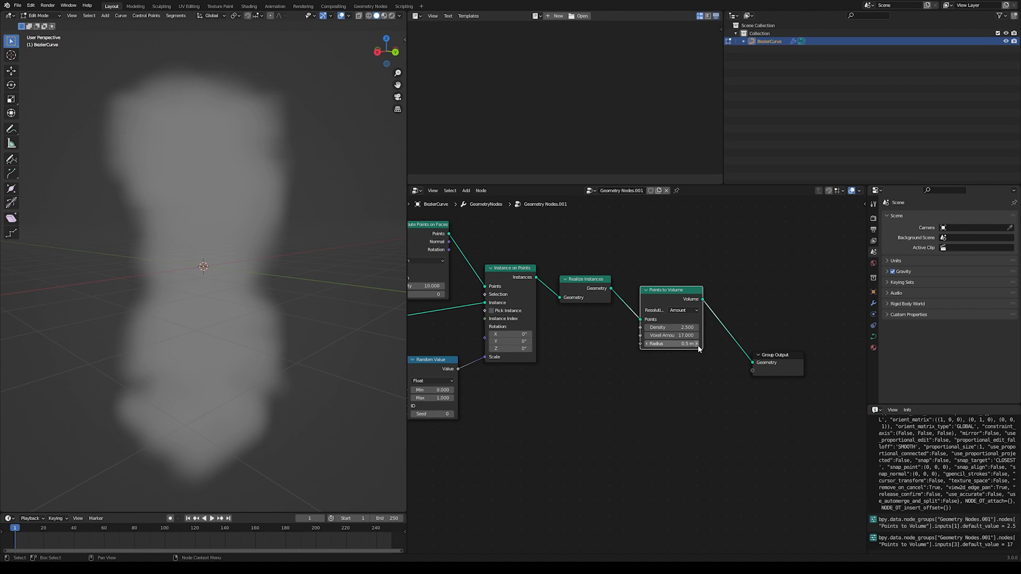
Insert a Volume to Mesh node after Points to Volume and move Group Output farther away from it
mouse_move(492, 342)
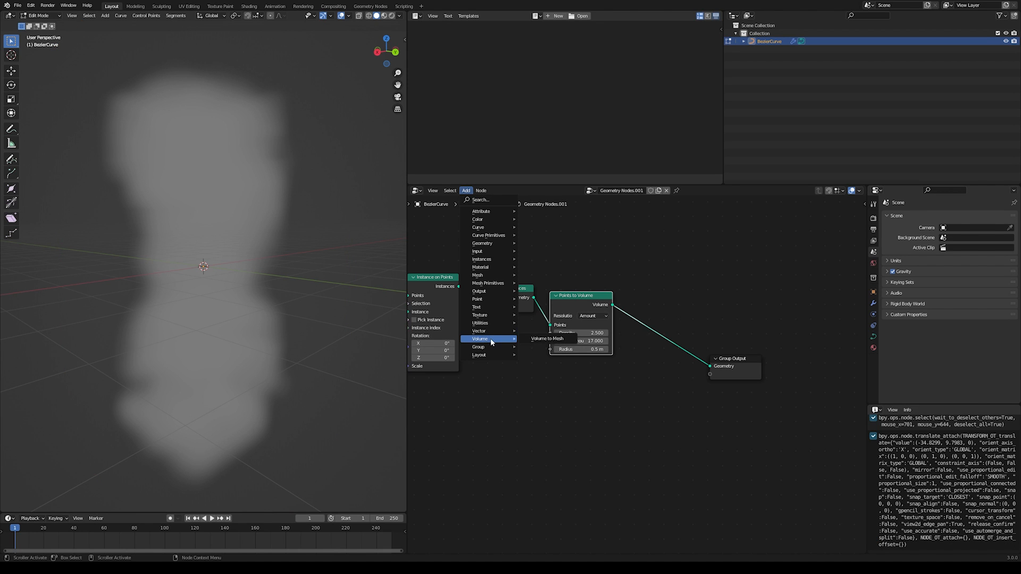
click(547, 338)
click(663, 342)
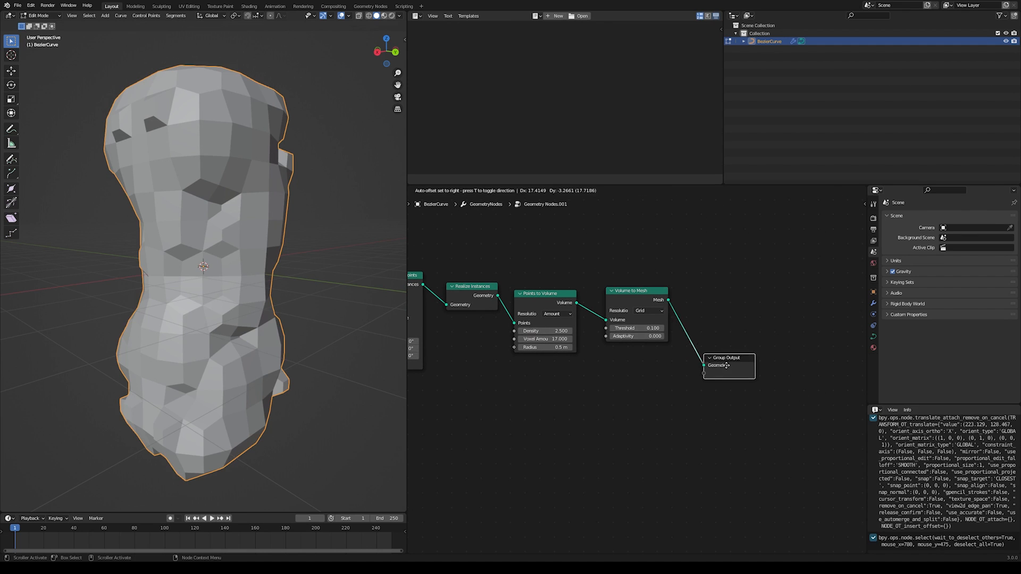
drag(716, 366, 762, 348)
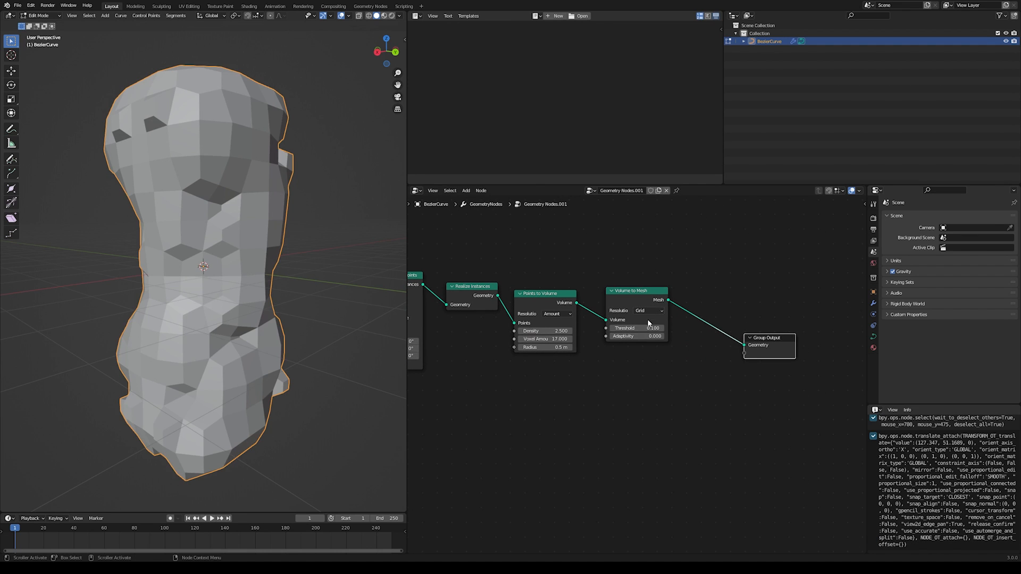
Set the Volume to Mesh node's threshold to 1.1
click(661, 329)
key(Return)
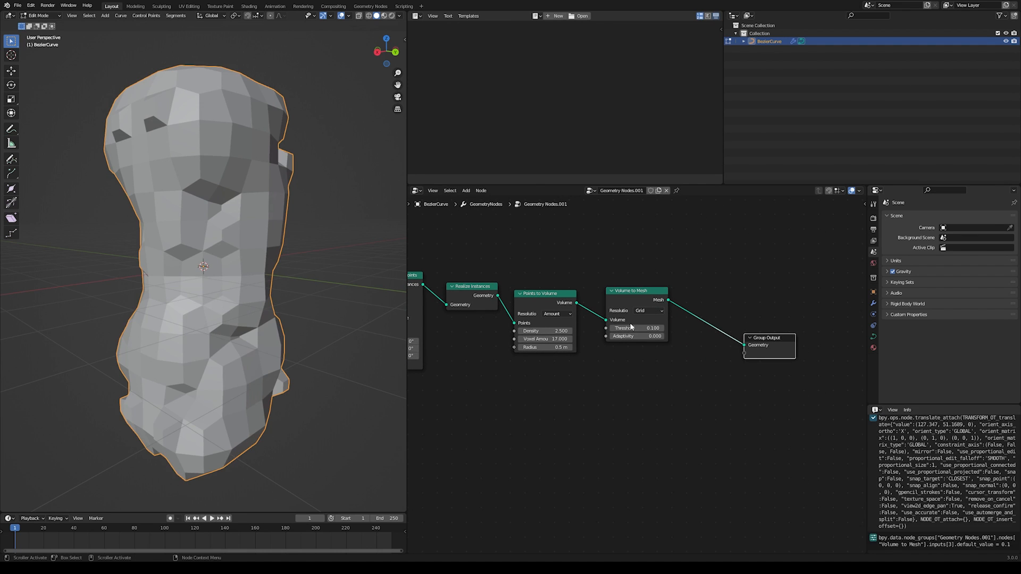
click(654, 328)
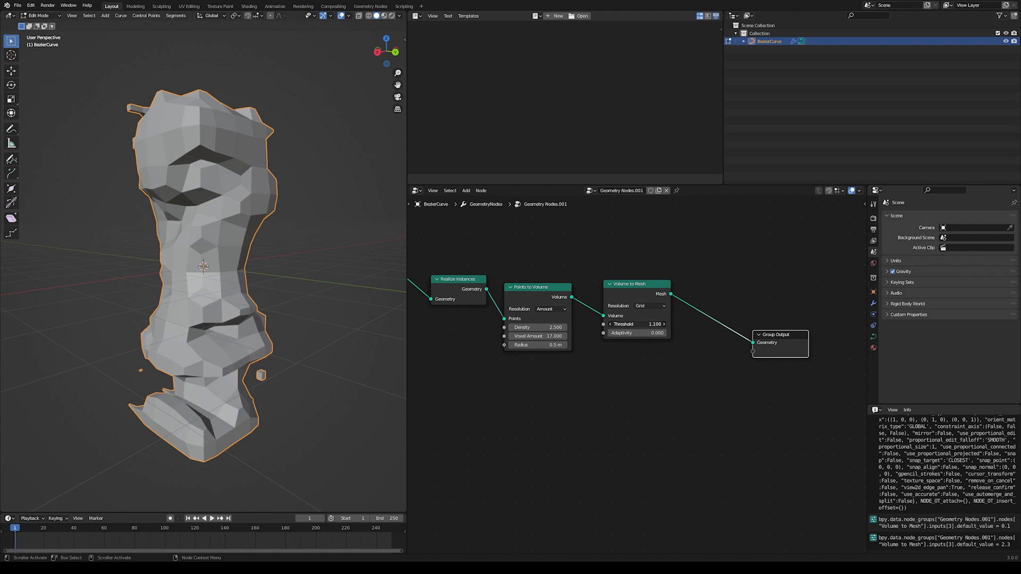
mouse_move(325, 339)
middle_down()
mouse_move(176, 339)
mouse_move(324, 339)
middle_up()
scroll(327, 319, up, 3)
scroll(330, 298, down, 6)
scroll(330, 298, up, 2)
Insert a Convex Hull node between Volume to Mesh and Group Output
click(466, 192)
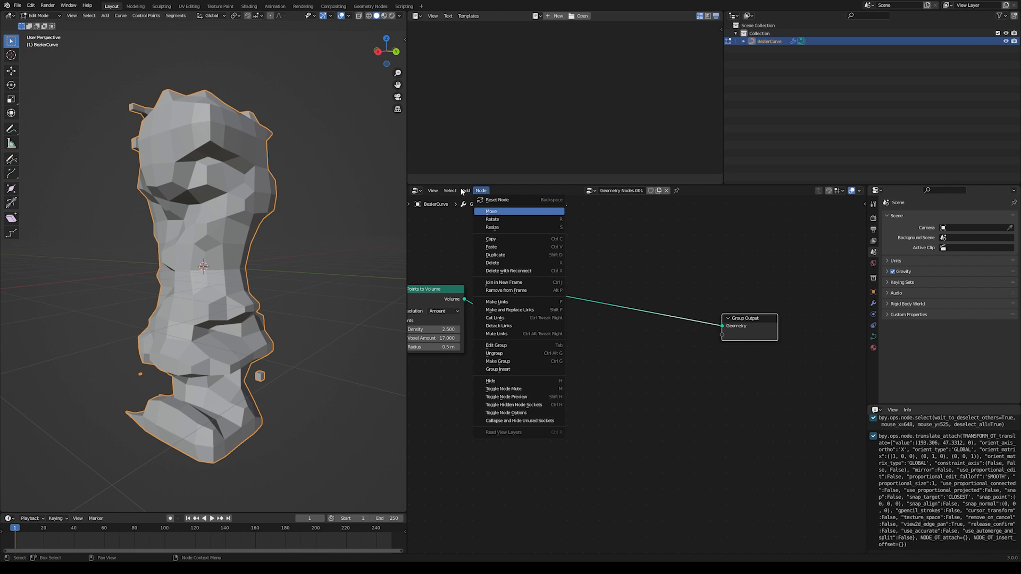
click(466, 193)
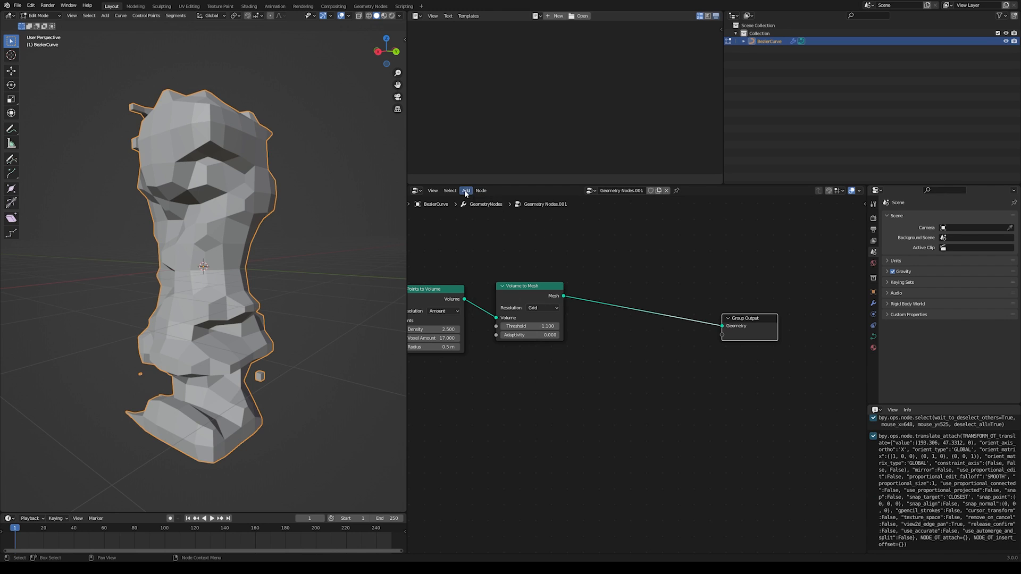
click(467, 191)
mouse_move(486, 243)
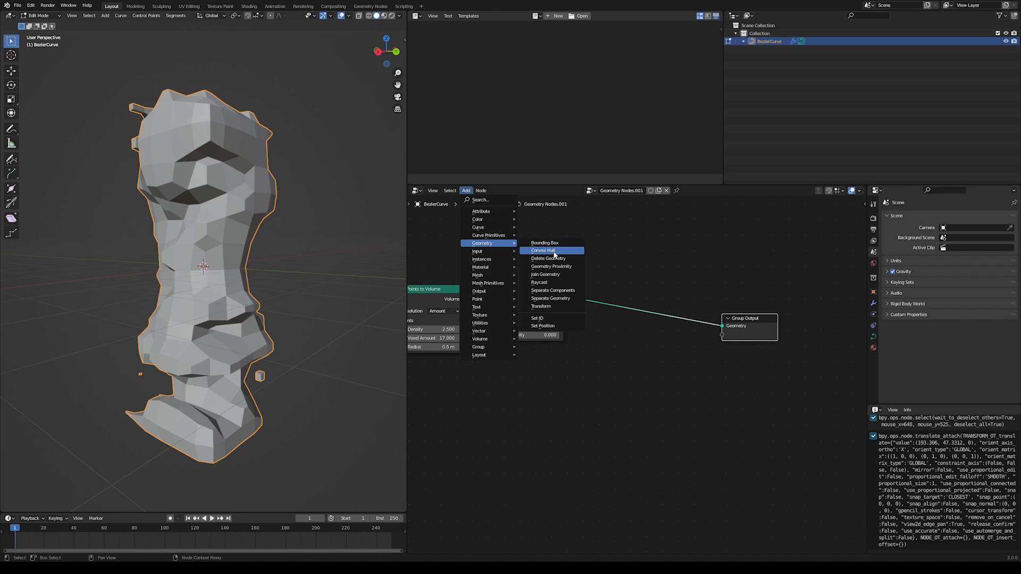
click(554, 254)
click(622, 297)
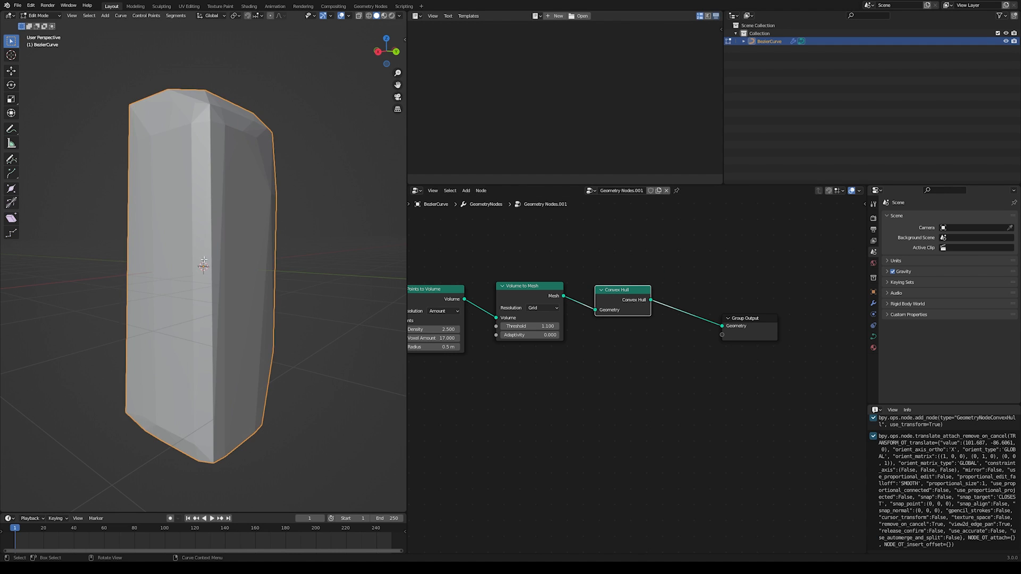
Set the Volume to Mesh threshold to 1.9 and reposition the Convex Hull node beside it
middle_drag(203, 262, 274, 271)
middle_drag(587, 332, 698, 318)
drag(649, 313, 691, 313)
middle_drag(234, 287, 315, 273)
middle_drag(633, 348, 566, 308)
mouse_move(585, 235)
mouse_down()
mouse_move(566, 244)
mouse_move(575, 245)
mouse_up()
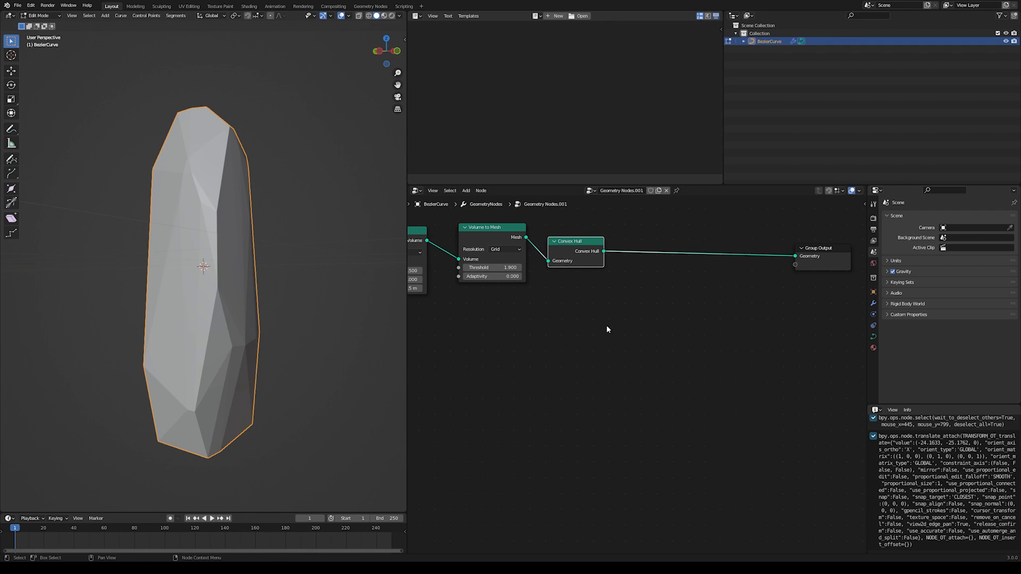
Join all nodes from Ico Sphere and Cube through Convex Hull in a new frame and label it "crystal"
middle_drag(606, 329, 773, 357)
scroll(649, 310, down, 8)
drag(469, 248, 808, 388)
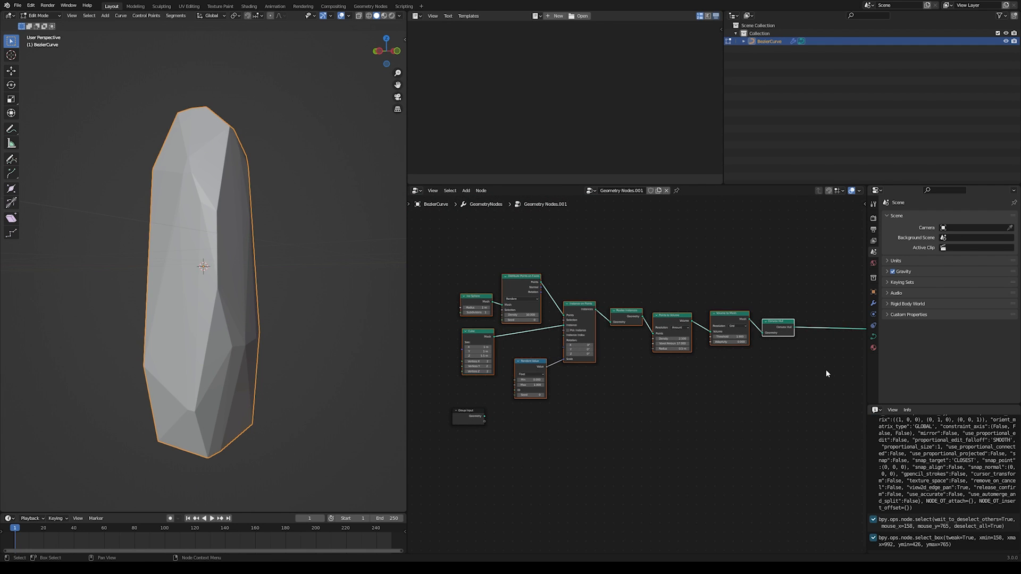
key(ctrl+j)
drag(642, 272, 645, 263)
key(F2)
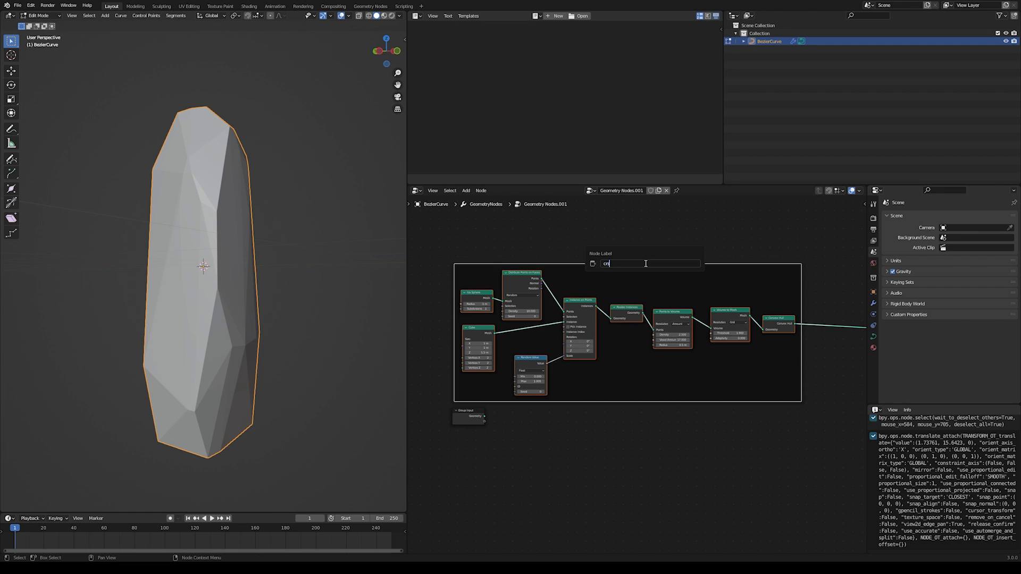
key(Return)
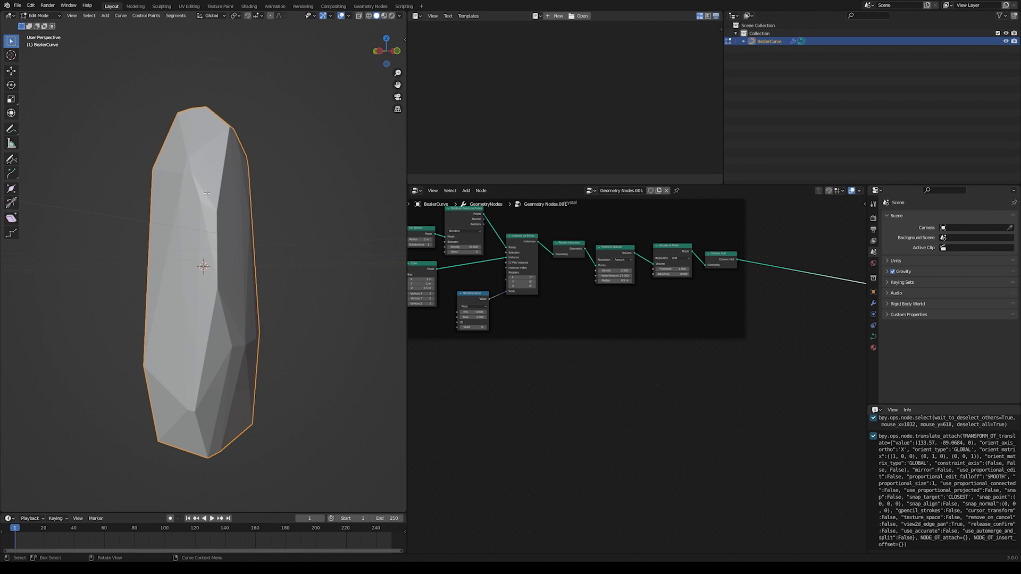
Add a UV Sphere node below the crystal frame
middle_drag(267, 297, 292, 292)
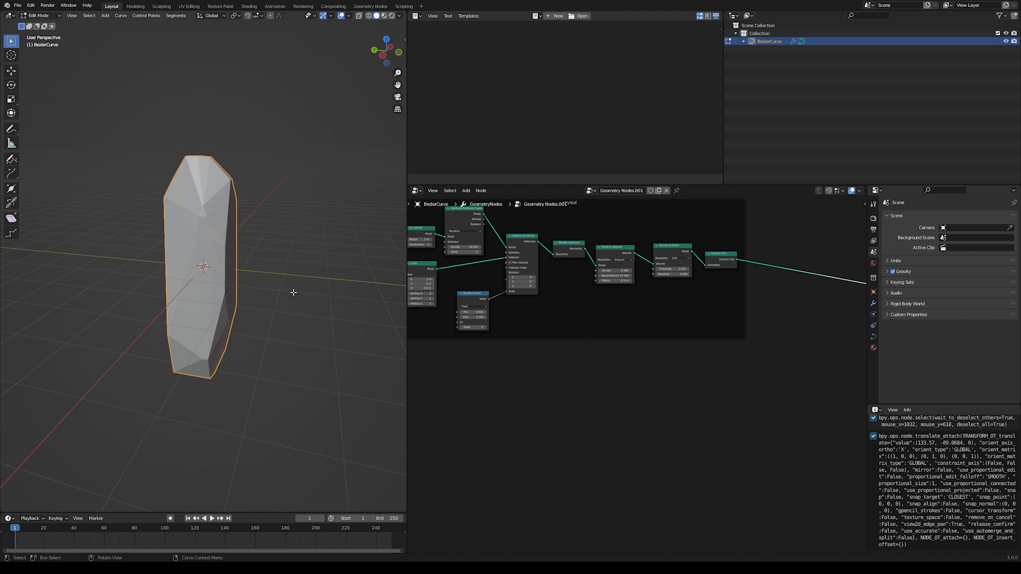
middle_drag(633, 310, 549, 335)
click(465, 191)
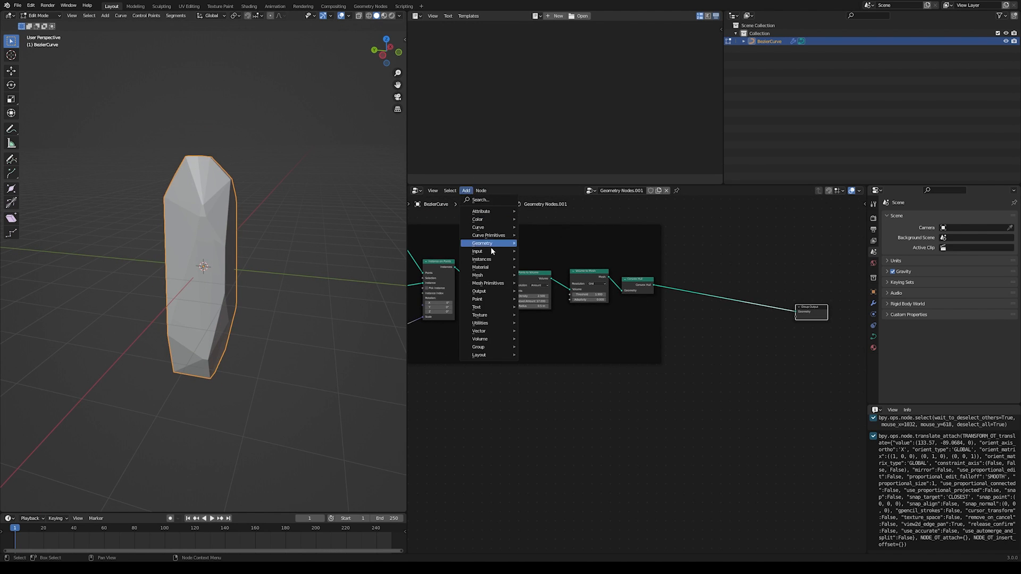
mouse_move(492, 283)
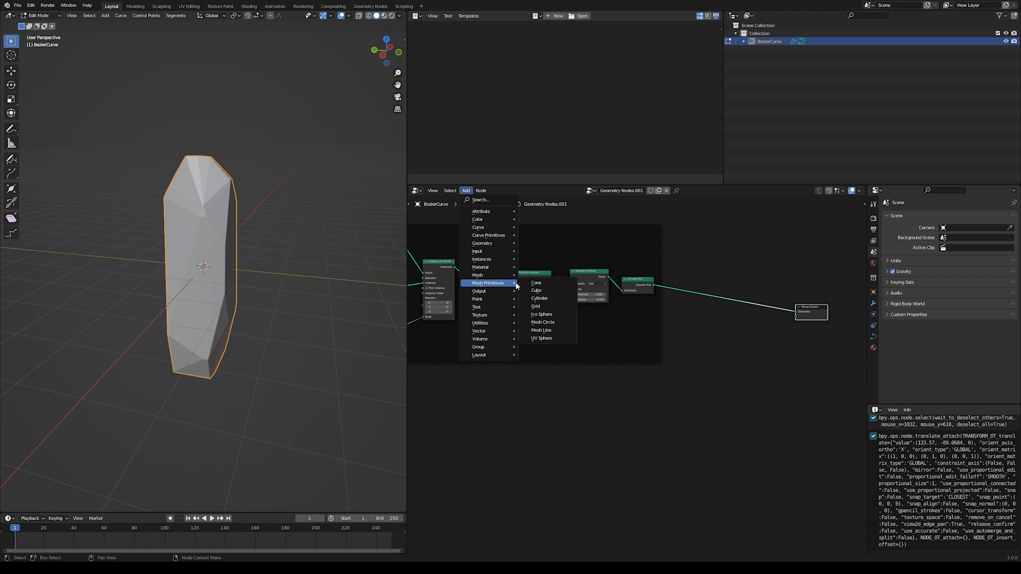
click(547, 339)
click(666, 360)
Connect the UV Sphere's Mesh output to Group Output and set the sphere to 10 segments and 9 rings
scroll(659, 368, up, 5)
drag(681, 359, 636, 368)
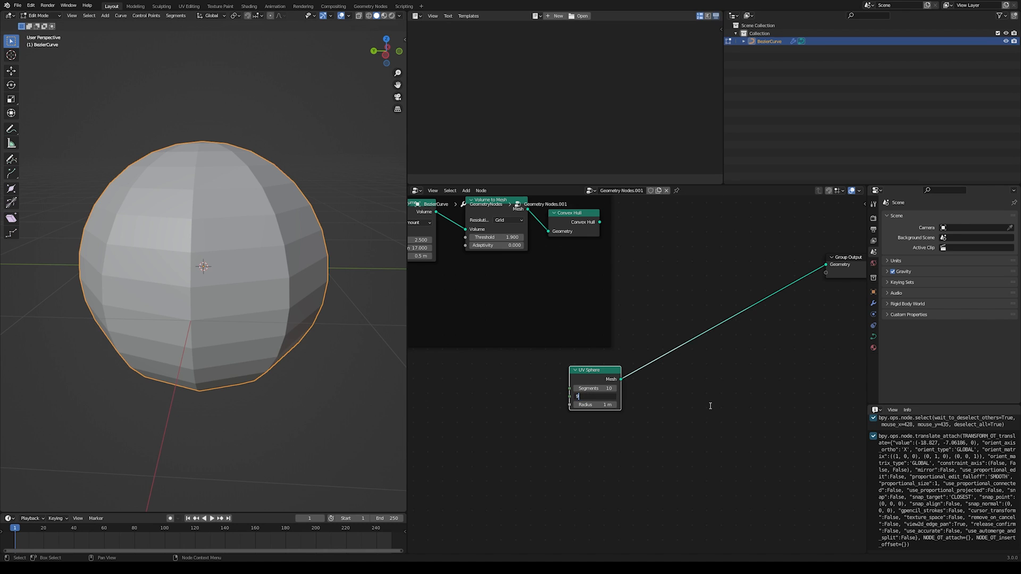
key(Return)
middle_drag(710, 322, 782, 323)
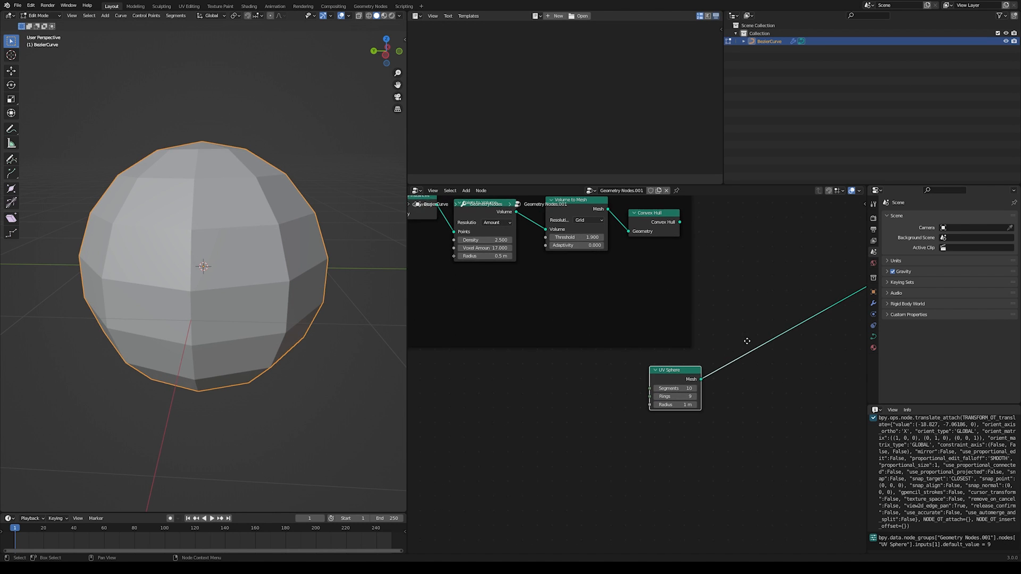
middle_drag(233, 351, 217, 321)
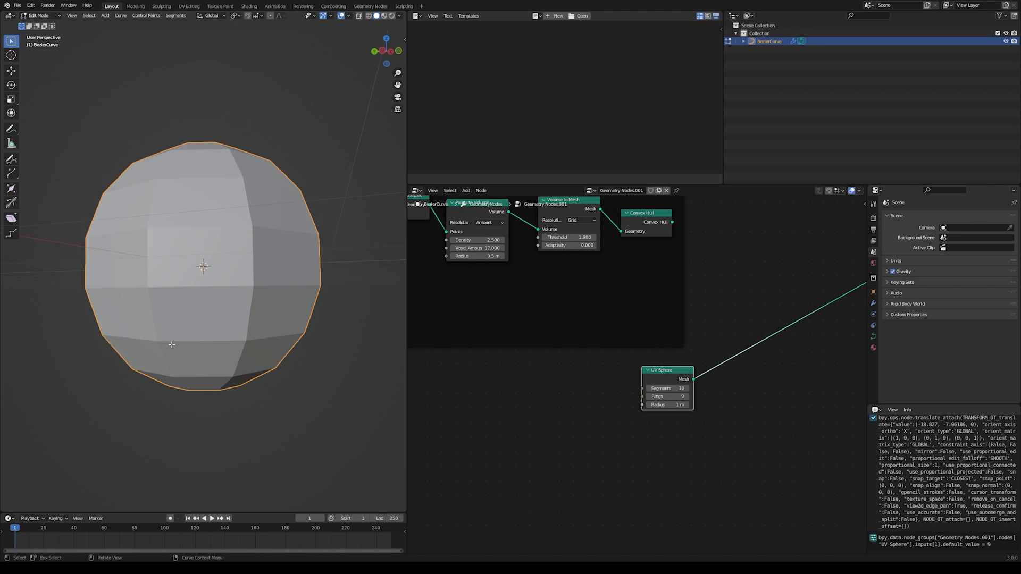
middle_drag(171, 345, 231, 298)
scroll(623, 330, down, 3)
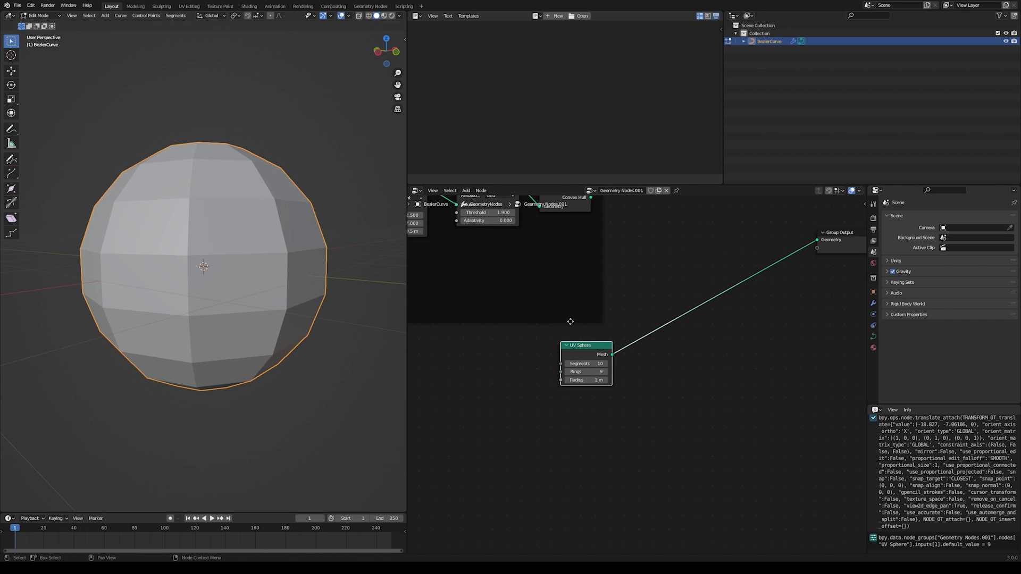
Insert a Delete Geometry node between UV Sphere and Group Output
click(466, 191)
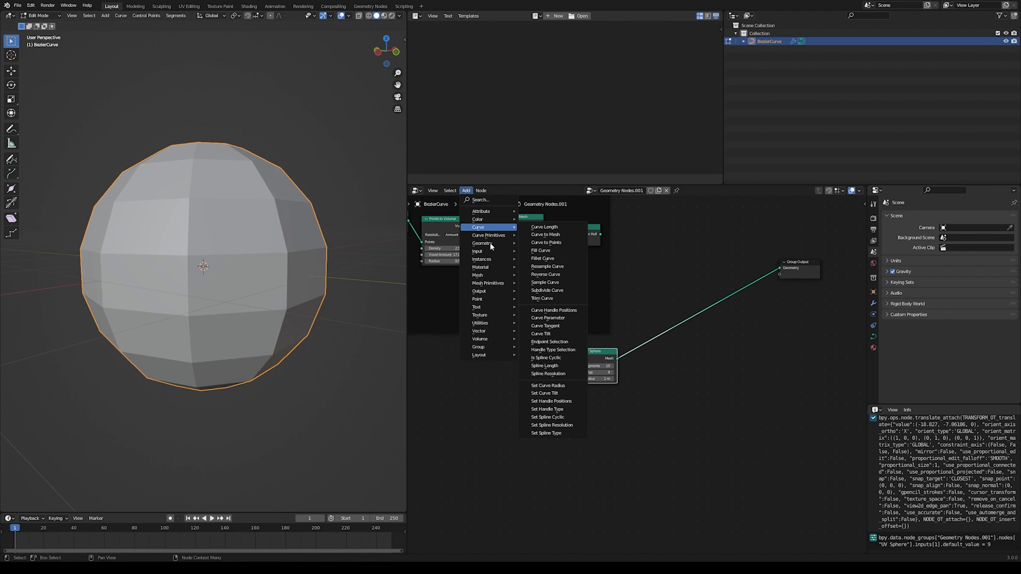
mouse_move(490, 244)
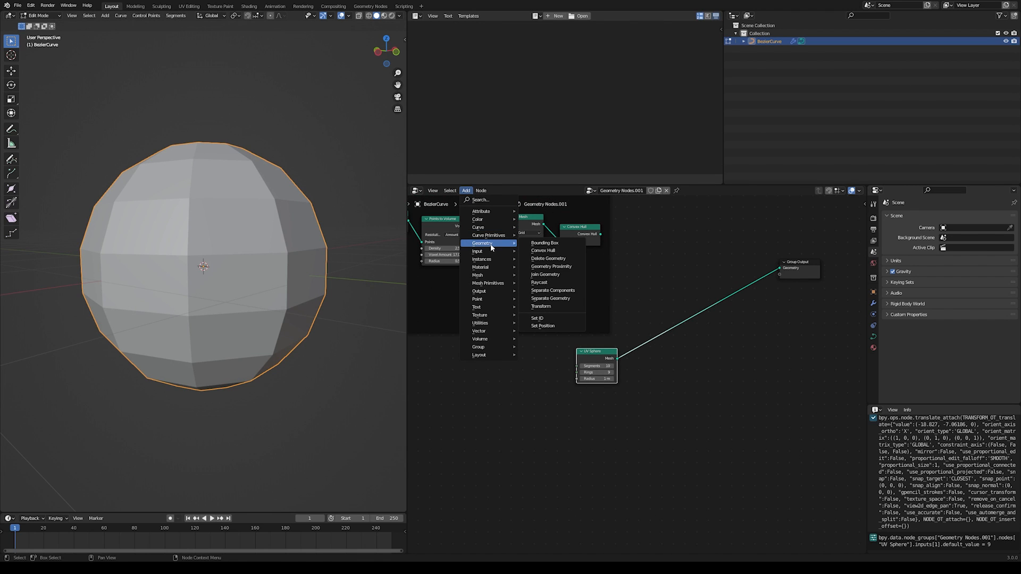
click(556, 258)
click(687, 337)
middle_drag(687, 337, 696, 267)
middle_drag(230, 248, 236, 297)
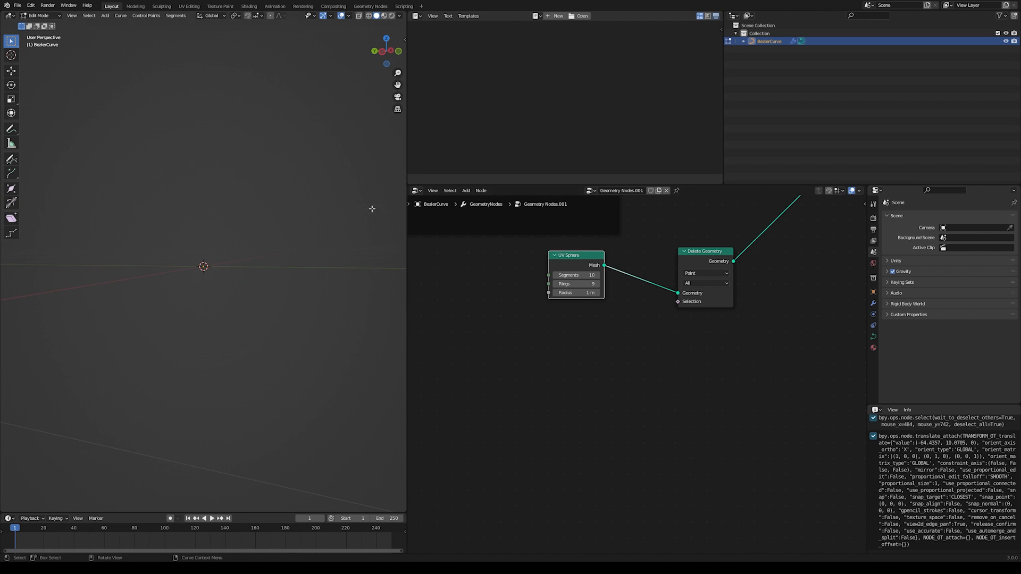
mouse_move(158, 241)
middle_down()
mouse_move(159, 257)
mouse_move(174, 253)
middle_up()
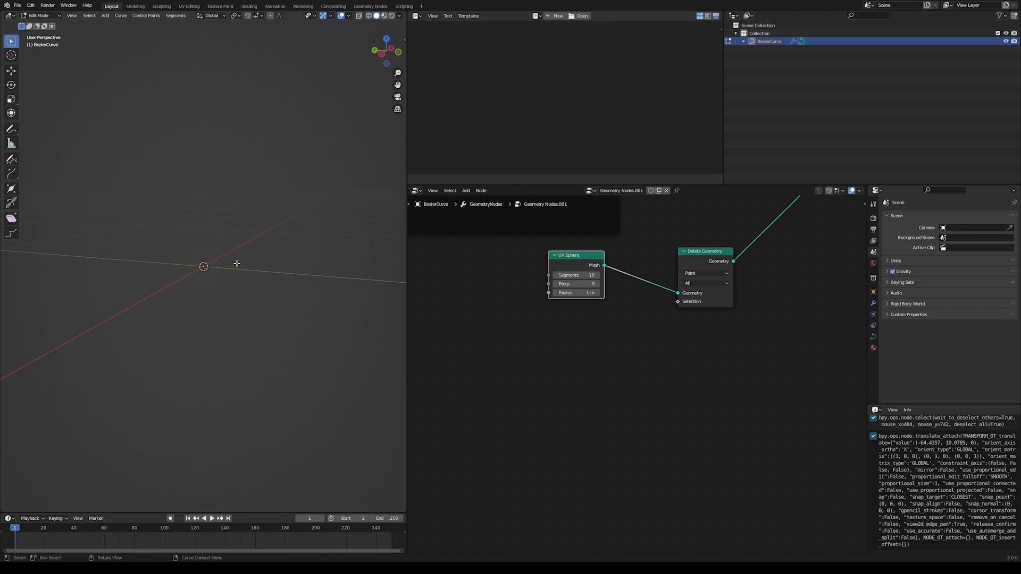
middle_drag(272, 318, 258, 298)
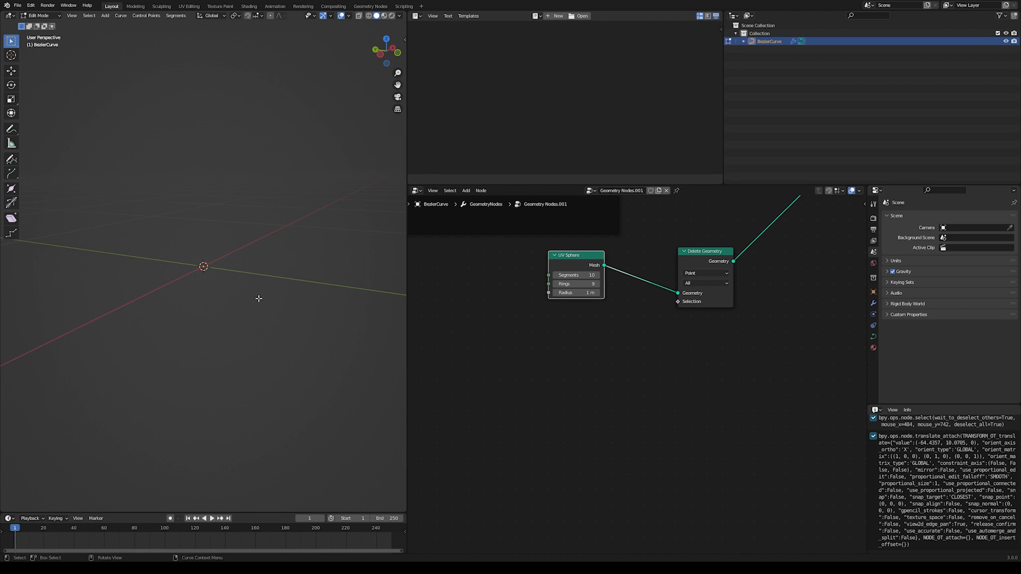
Add a Math node below UV Sphere and connect its Value output to Delete Geometry's Selection input
click(467, 191)
mouse_move(485, 307)
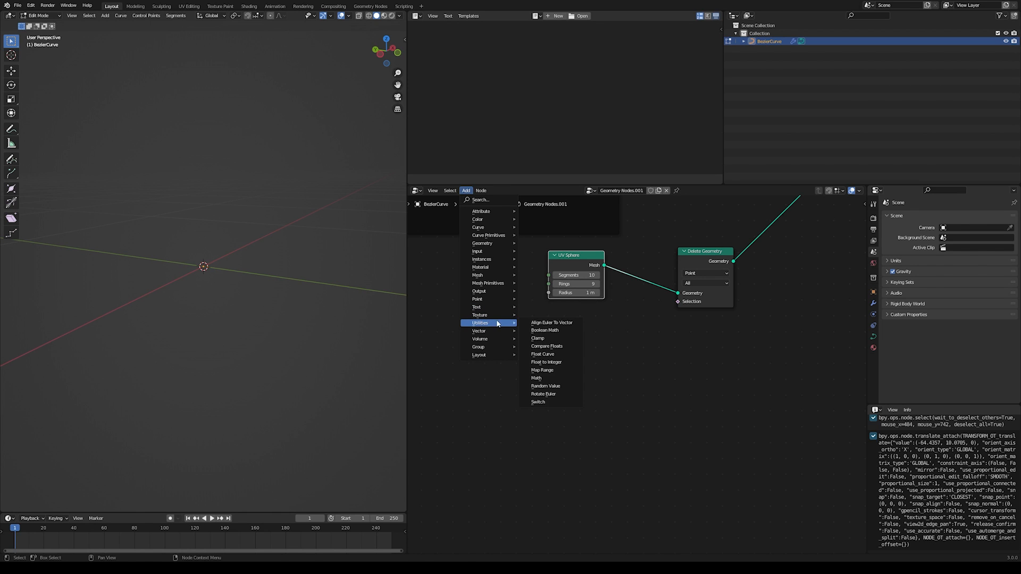
click(539, 378)
click(611, 337)
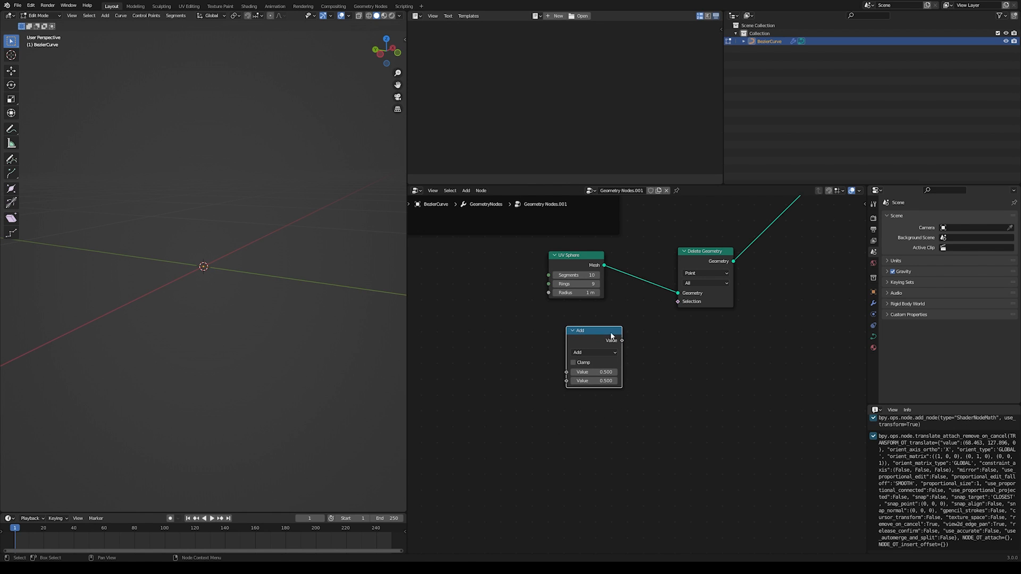
drag(622, 341, 676, 307)
Change the Math node's operation to Less Than
middle_drag(610, 360, 627, 313)
click(606, 304)
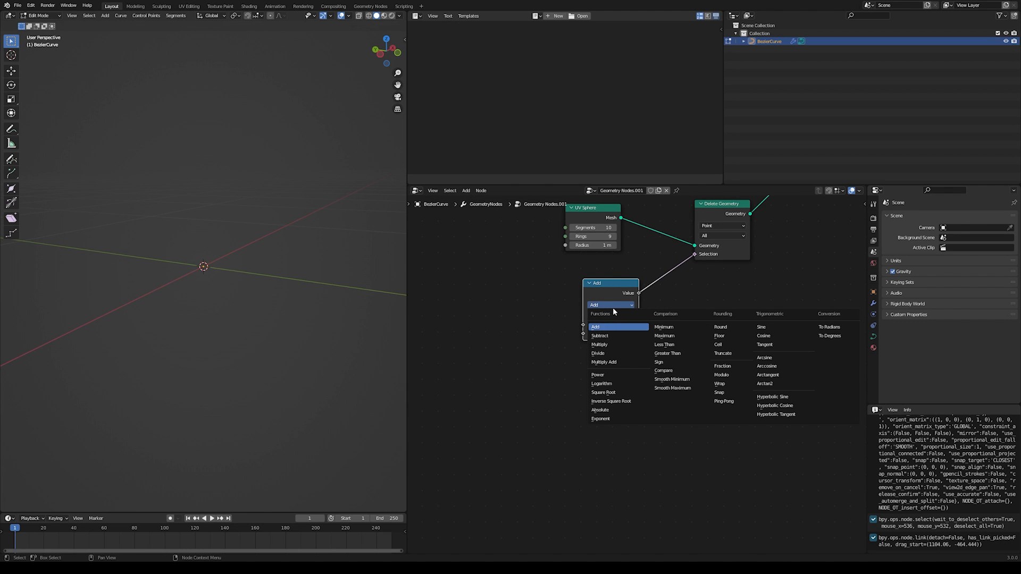
click(665, 345)
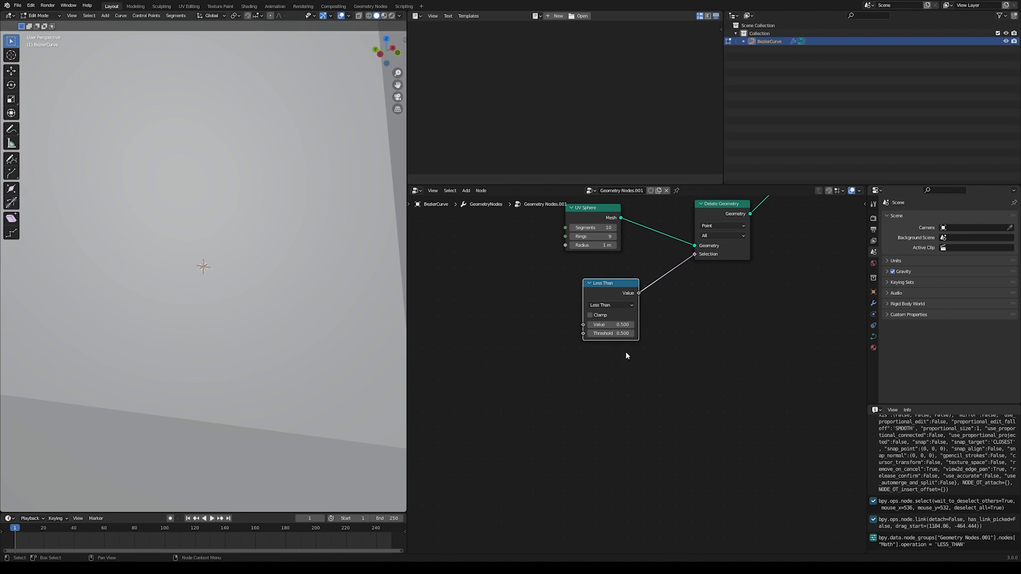
Add a Position input node beside the Less Than node, leaving room between them
click(466, 191)
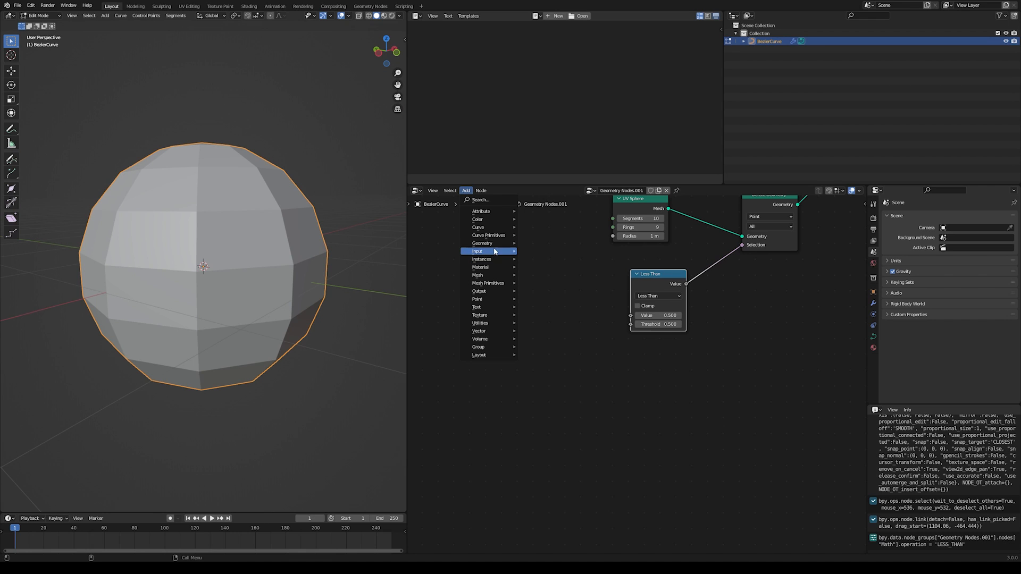
mouse_move(494, 252)
click(539, 352)
click(448, 303)
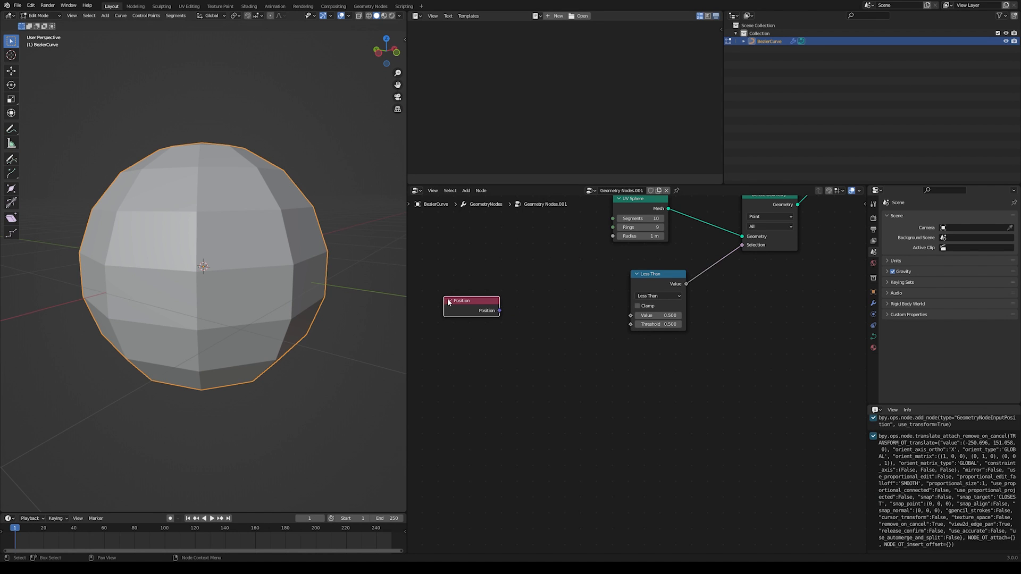
drag(481, 307, 485, 316)
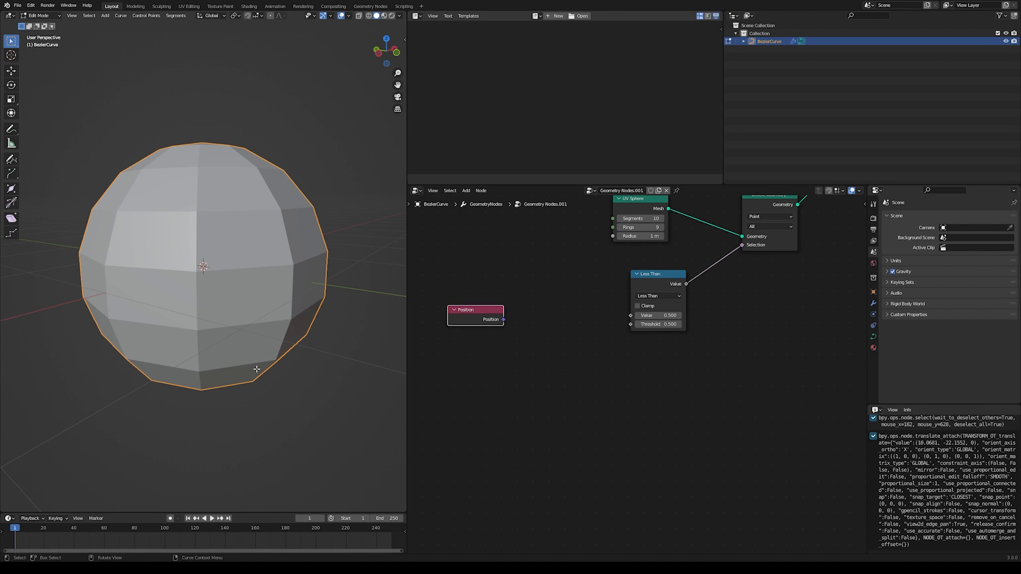
Add a Separate XYZ node fed by Position, connect its Z output to Less Than's Value and set the threshold to 0
click(465, 190)
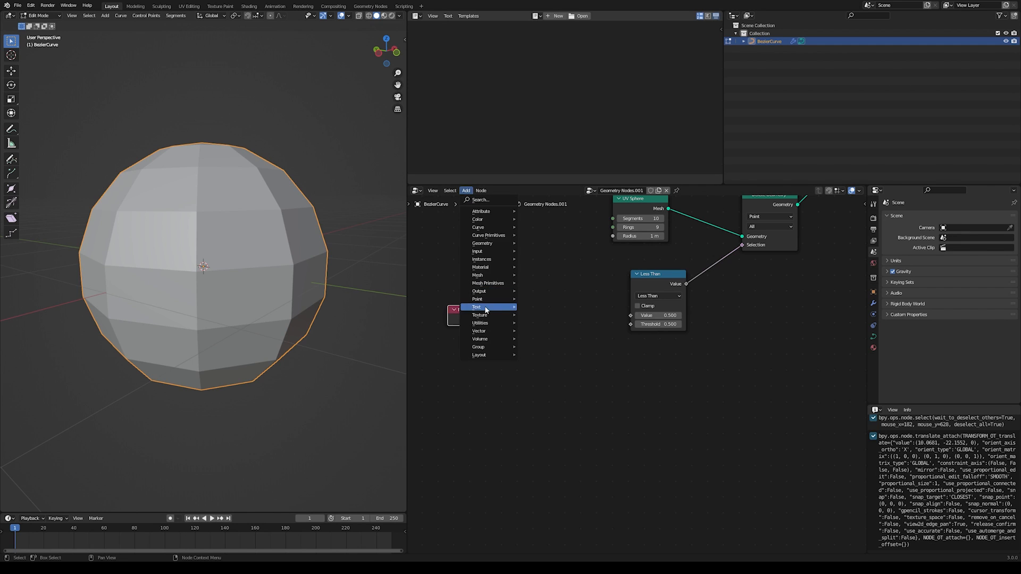
mouse_move(486, 334)
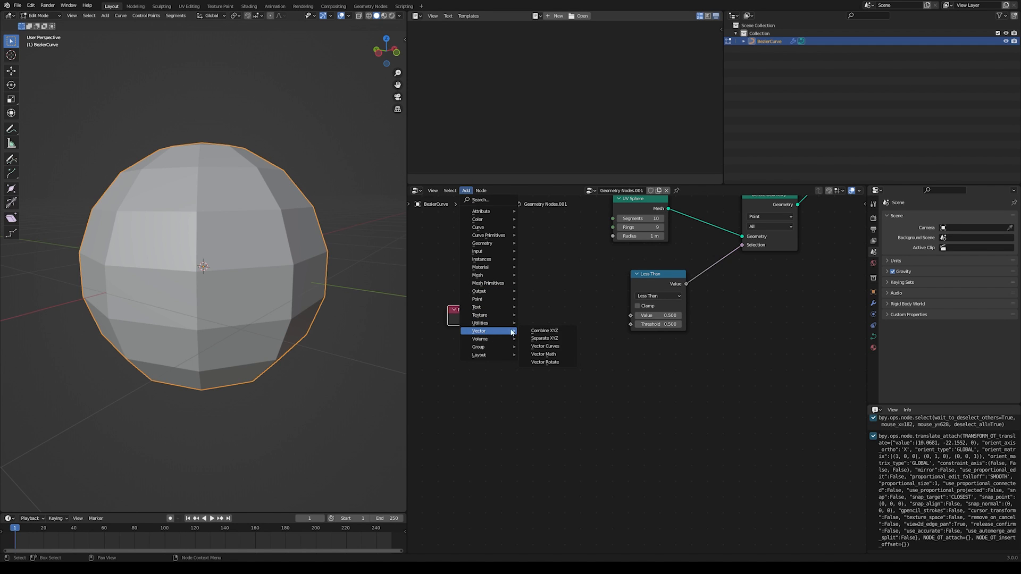
click(550, 341)
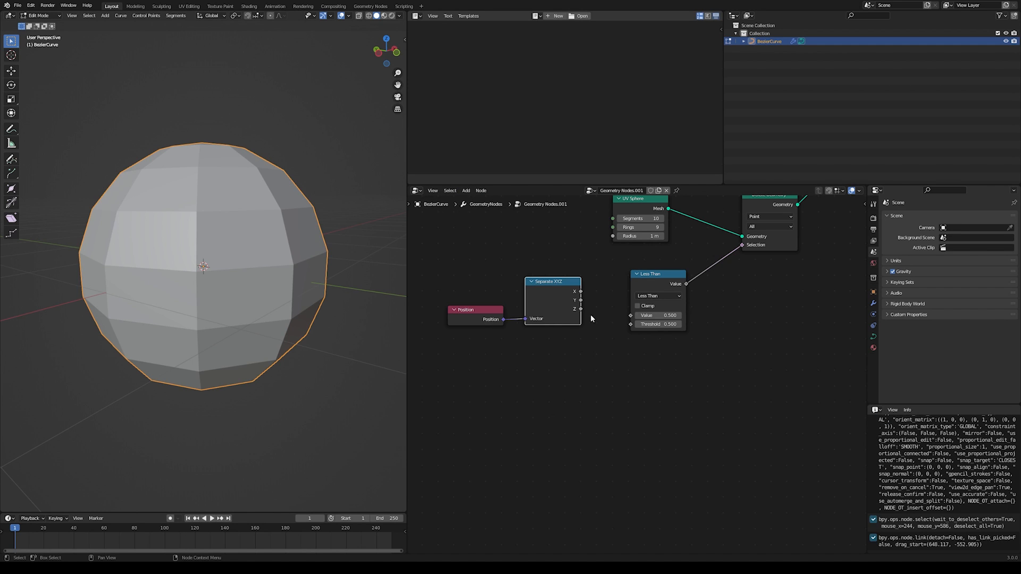
drag(581, 309, 638, 317)
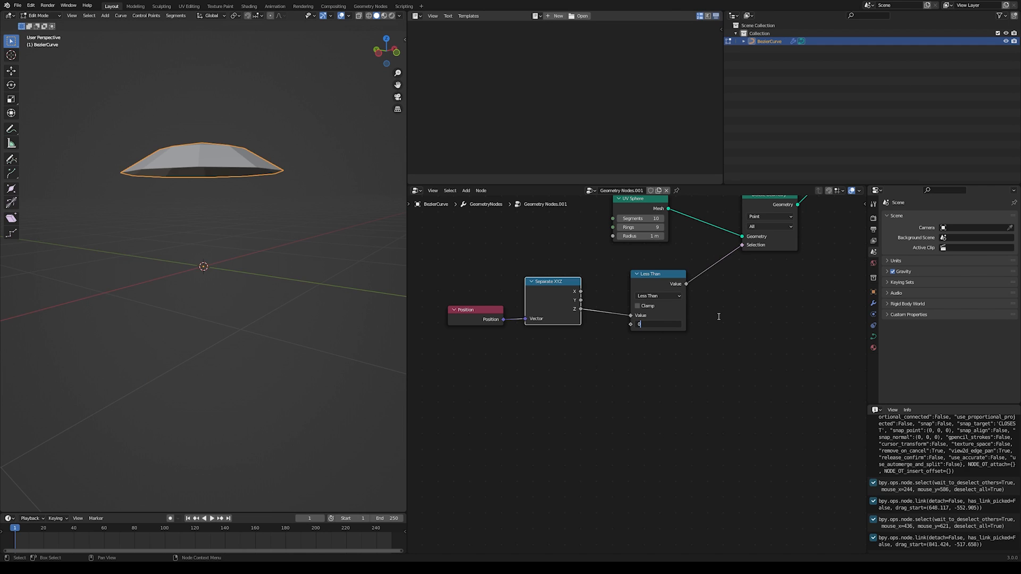
Space out Group Output and Delete Geometry, and insert a Distribute Points on Faces node between them
drag(755, 317, 819, 313)
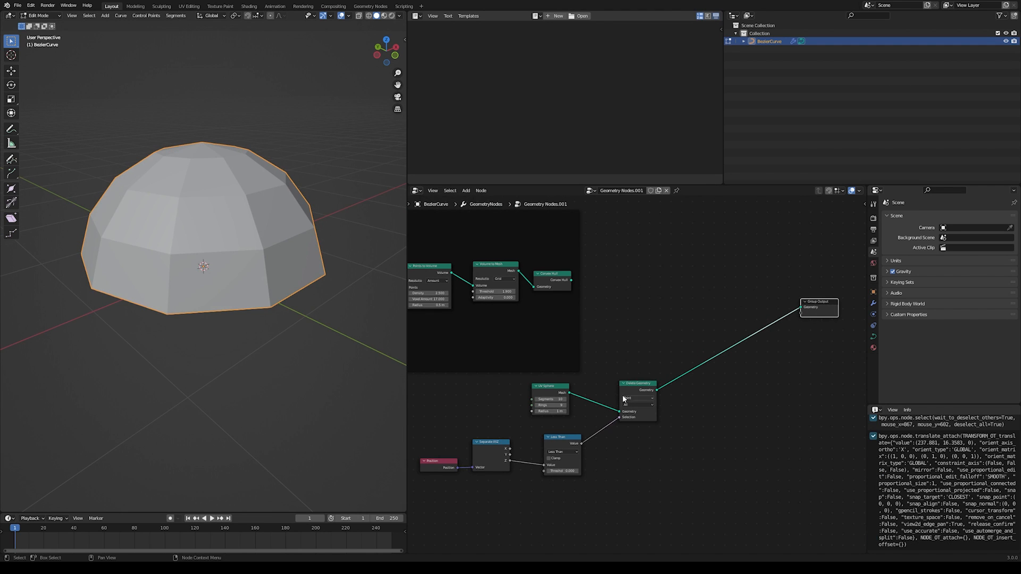
drag(624, 398, 596, 401)
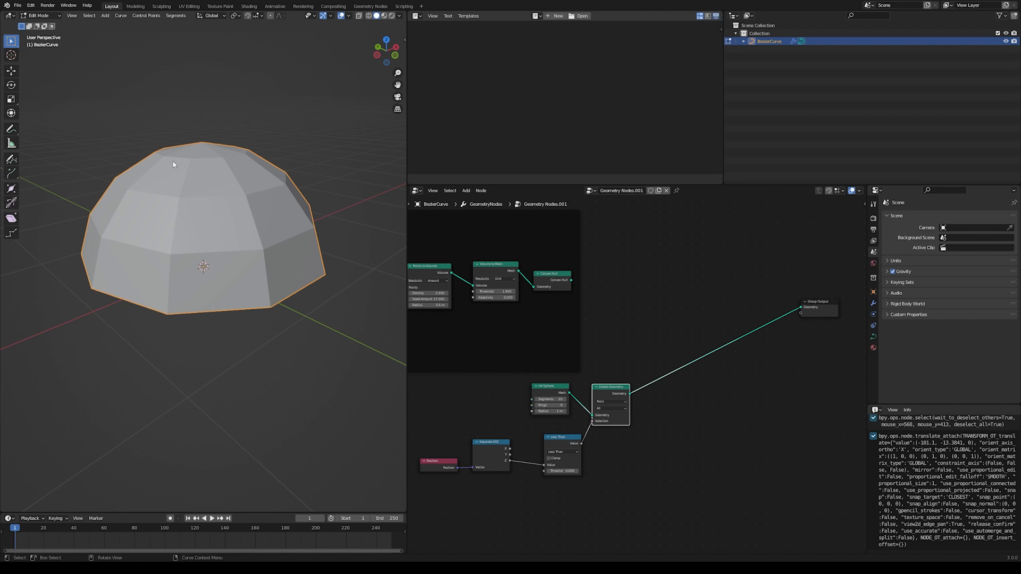
click(466, 190)
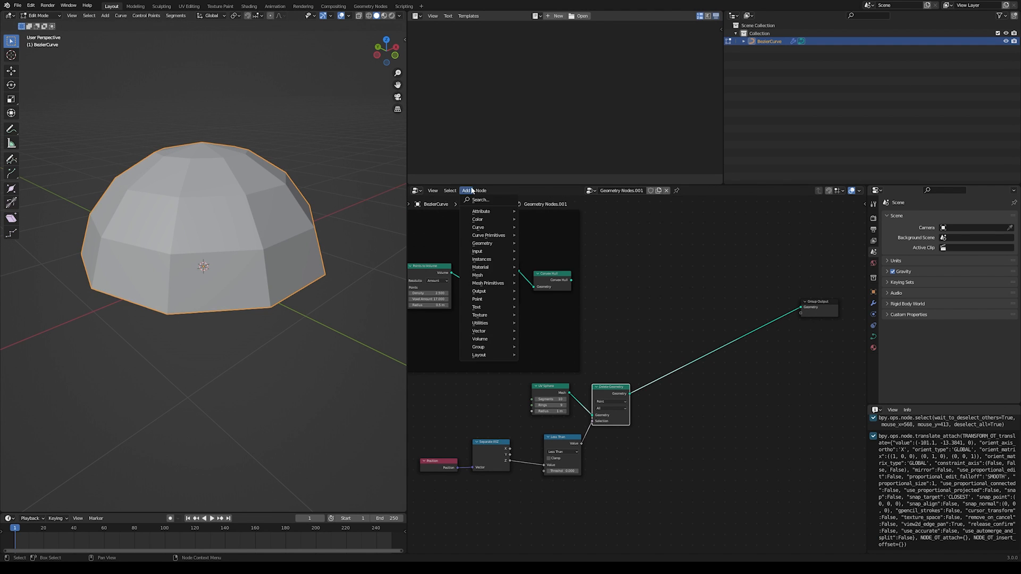
mouse_move(494, 301)
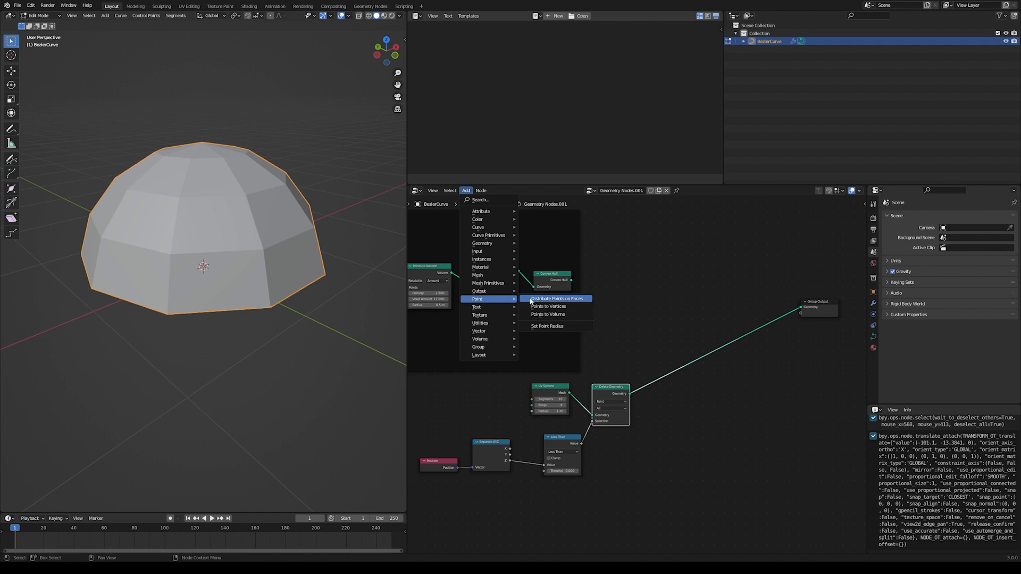
click(553, 298)
click(660, 353)
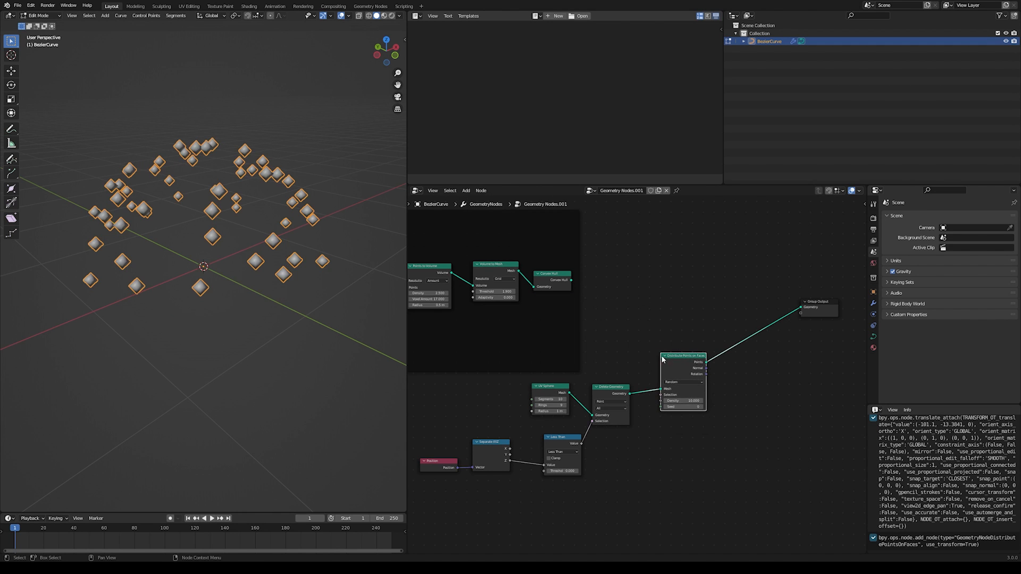
scroll(692, 404, up, 1)
middle_drag(692, 399, 617, 317)
middle_drag(609, 246, 656, 319)
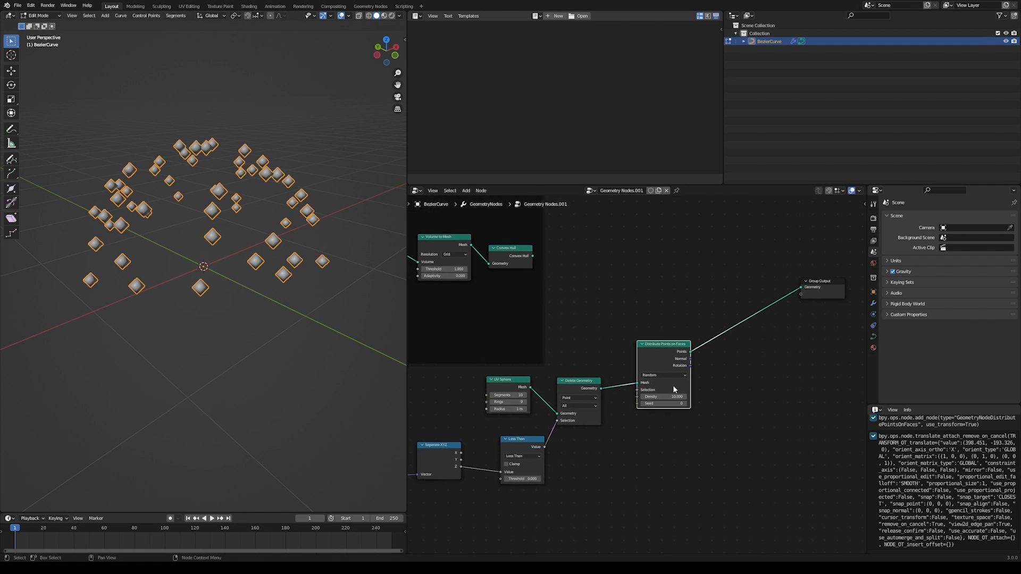
Insert an Instance on Points node between Distribute Points on Faces and Group Output
click(472, 192)
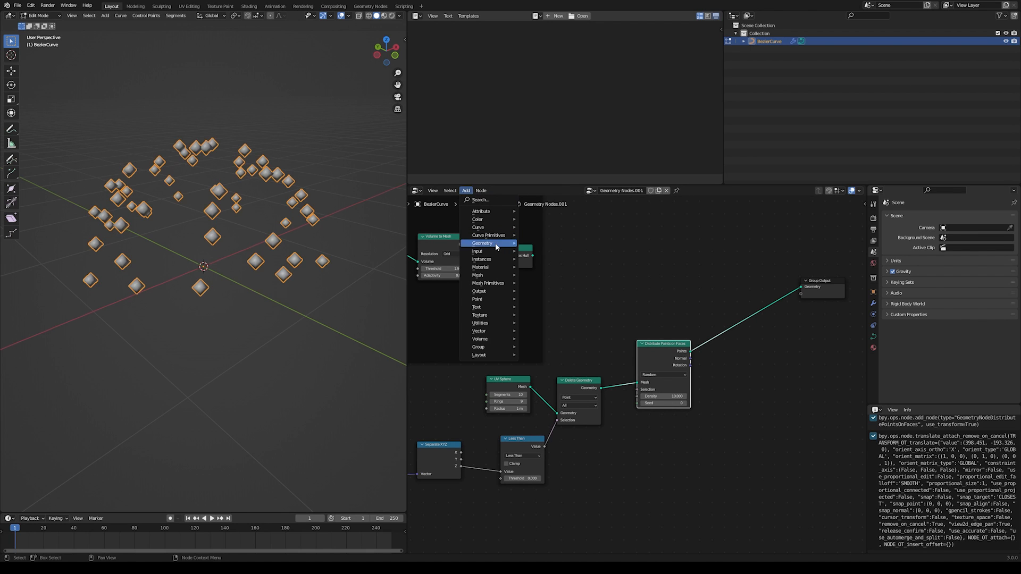
mouse_move(504, 257)
click(542, 259)
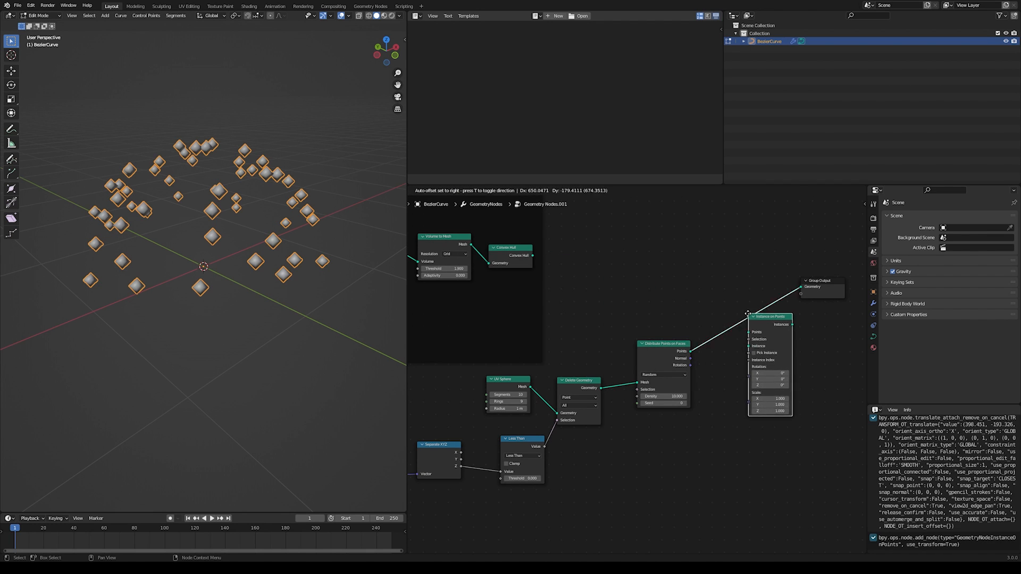
click(733, 315)
Connect the Convex Hull output of the crystal frame to the Instance input of Instance on Points
scroll(626, 256, down, 6)
drag(567, 256, 496, 242)
middle_drag(495, 242, 576, 289)
middle_drag(653, 304, 612, 298)
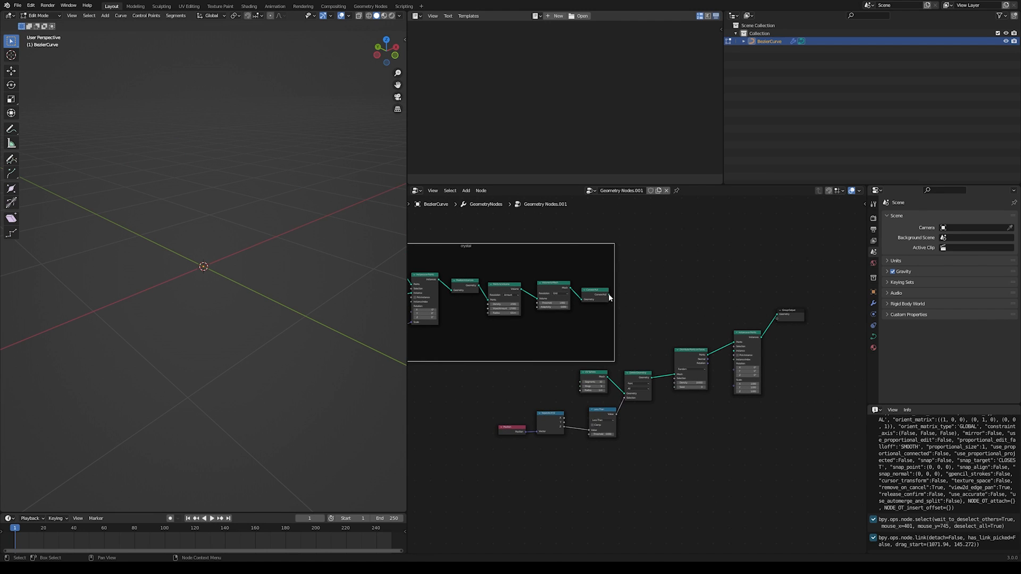
drag(611, 295, 736, 356)
middle_drag(736, 355, 652, 322)
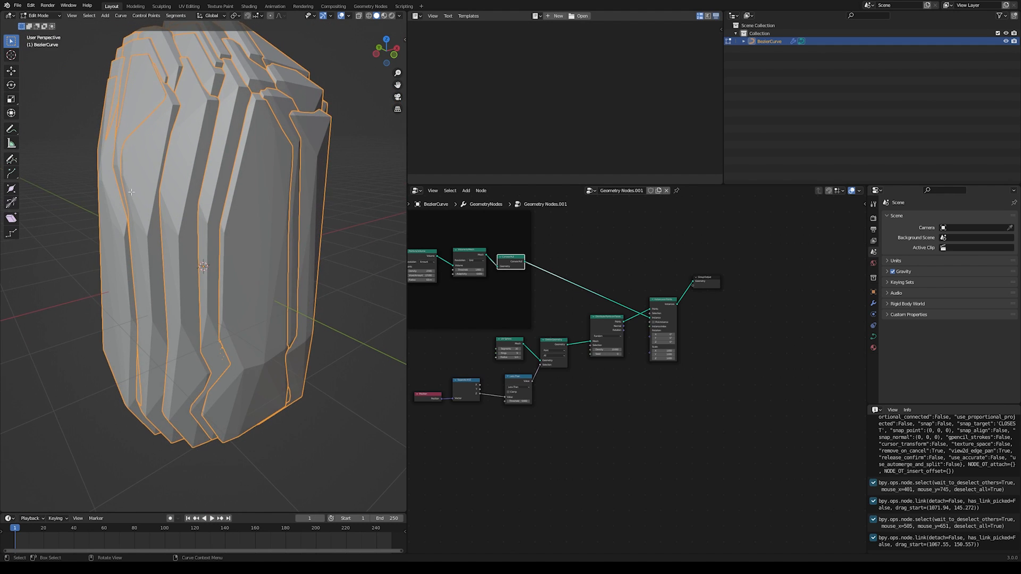
scroll(132, 192, down, 3)
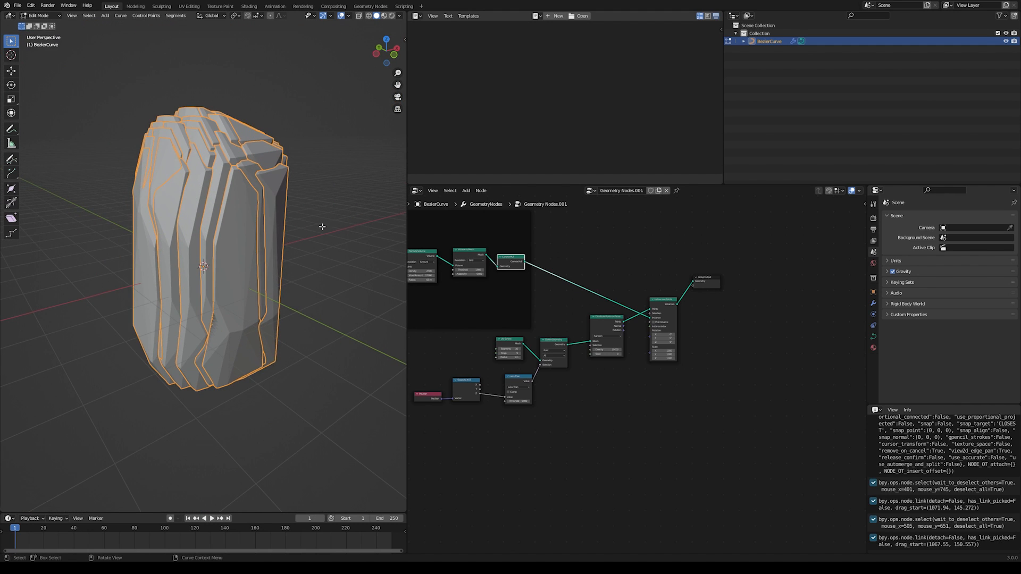
middle_drag(238, 106, 276, 128)
middle_drag(653, 299, 590, 268)
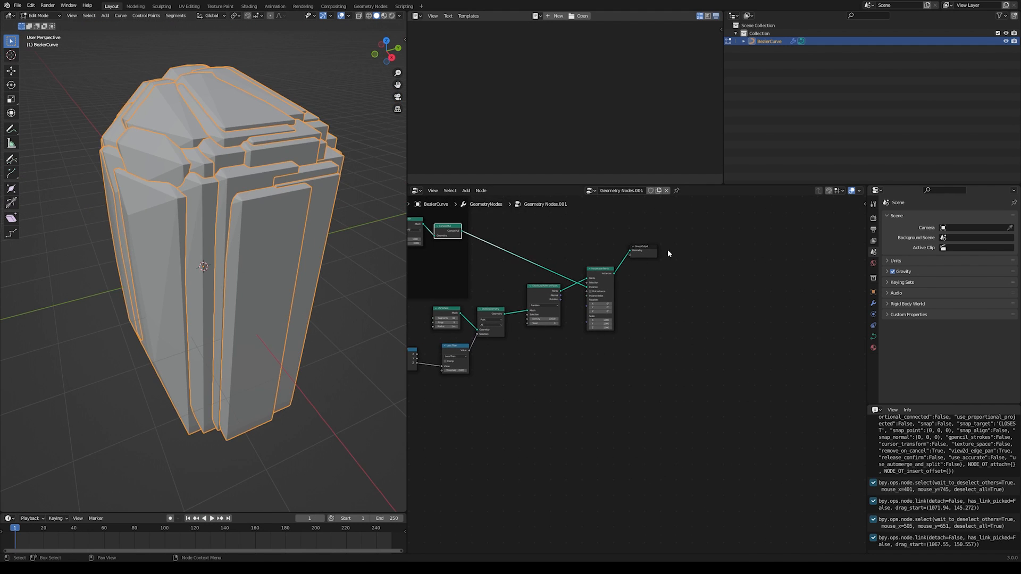
Move the Group Output node farther away from Instance on Points to make room for more nodes
drag(645, 248, 764, 253)
middle_drag(679, 326, 705, 273)
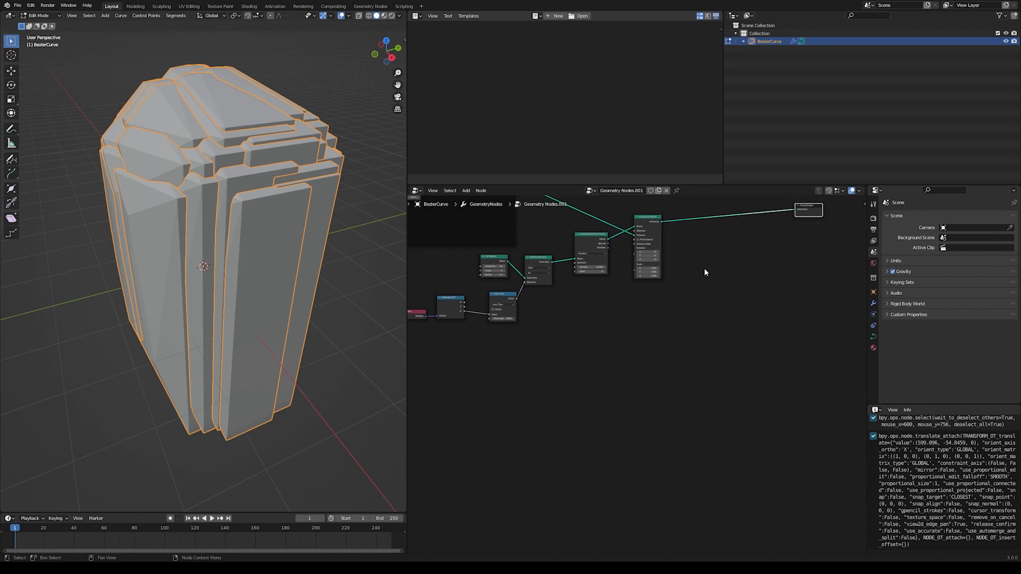
scroll(705, 273, up, 3)
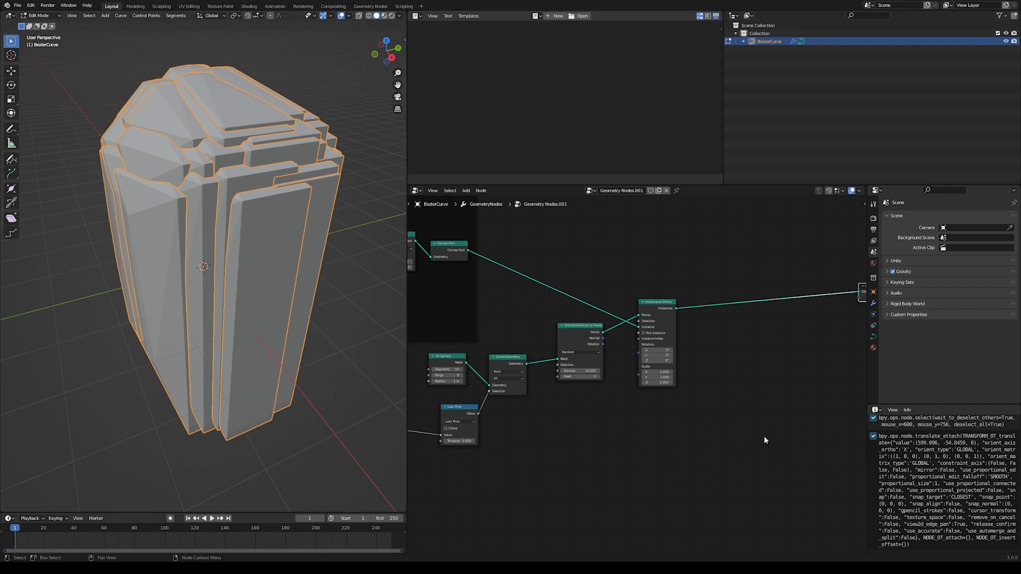
middle_drag(764, 441, 788, 438)
Add a Random Value node below Distribute Points on Faces and connect its Value to the Scale of Instance on Points
scroll(295, 232, up, 5)
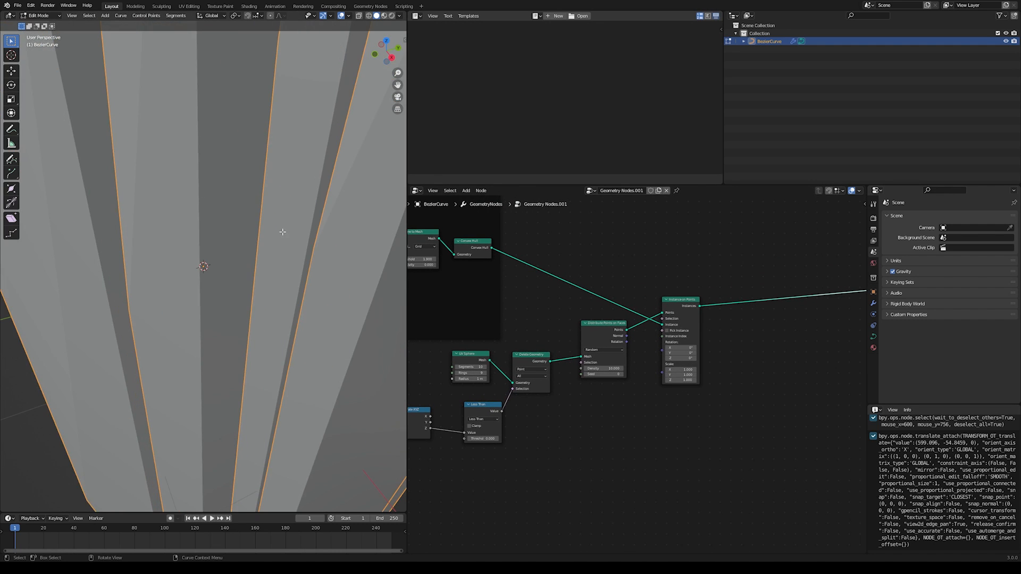
scroll(287, 224, down, 3)
scroll(467, 299, down, 1)
scroll(312, 303, down, 3)
middle_drag(736, 331, 767, 330)
scroll(727, 376, up, 3)
click(467, 190)
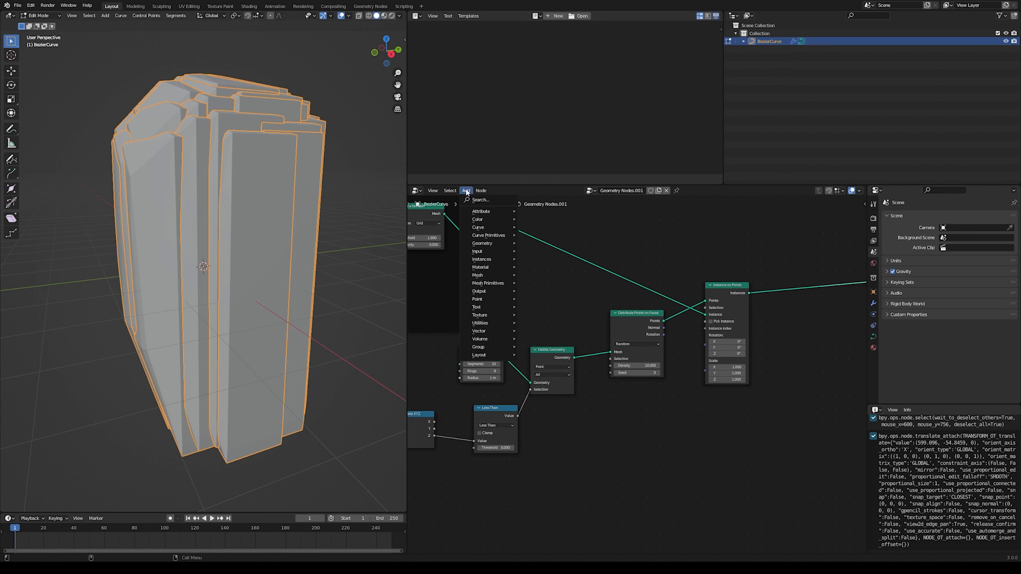
mouse_move(490, 326)
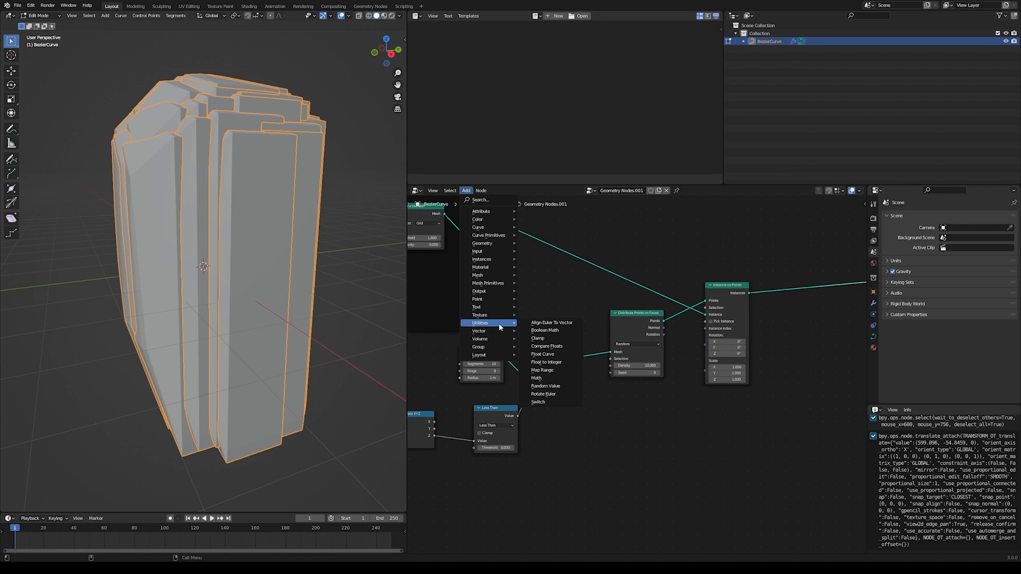
click(548, 386)
click(662, 409)
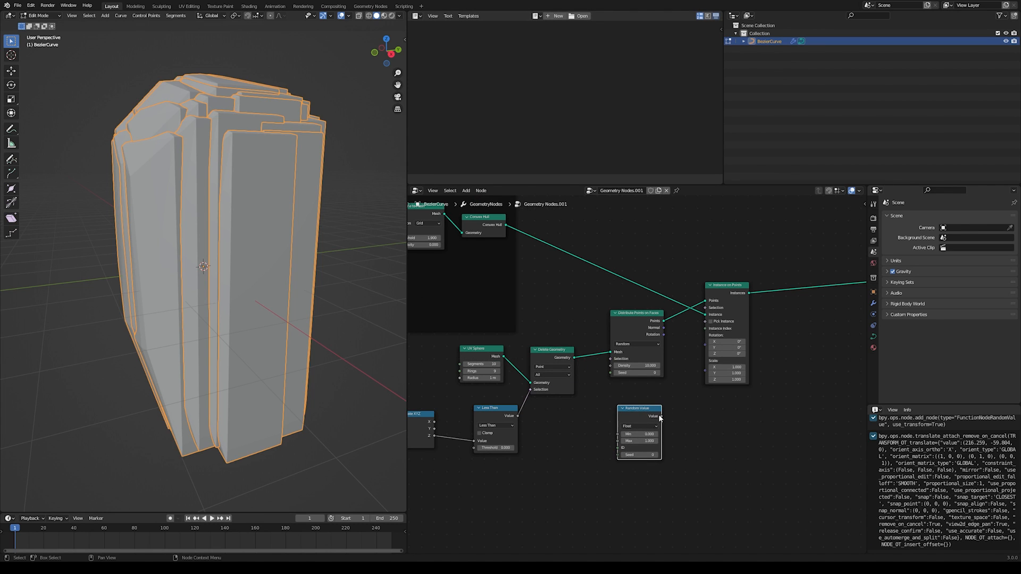
drag(660, 416, 676, 408)
drag(705, 374, 705, 372)
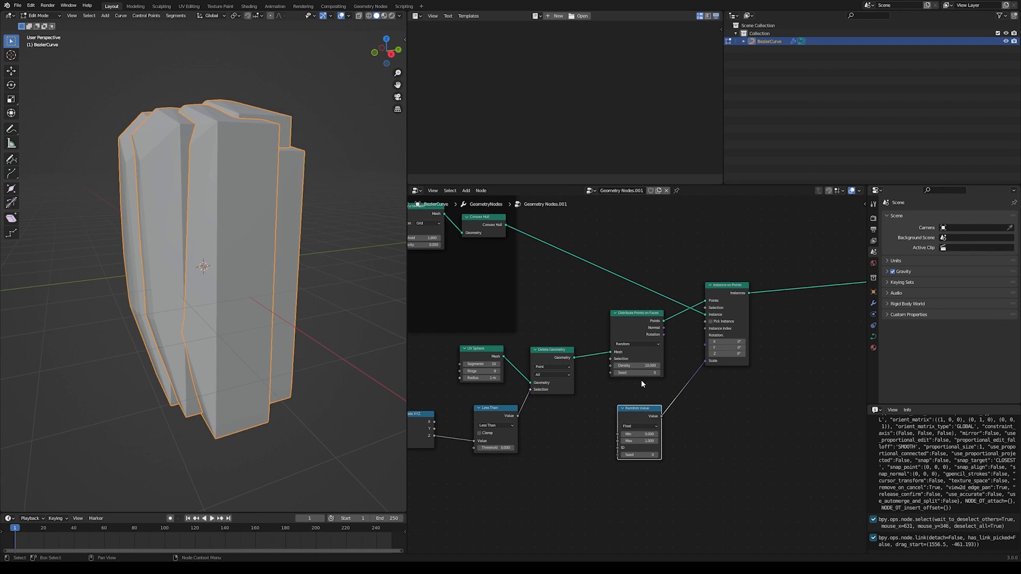
Set the Random Value node's Min to -0.3, Max to 1.3 and Seed to 13
scroll(640, 379, up, 1)
click(651, 443)
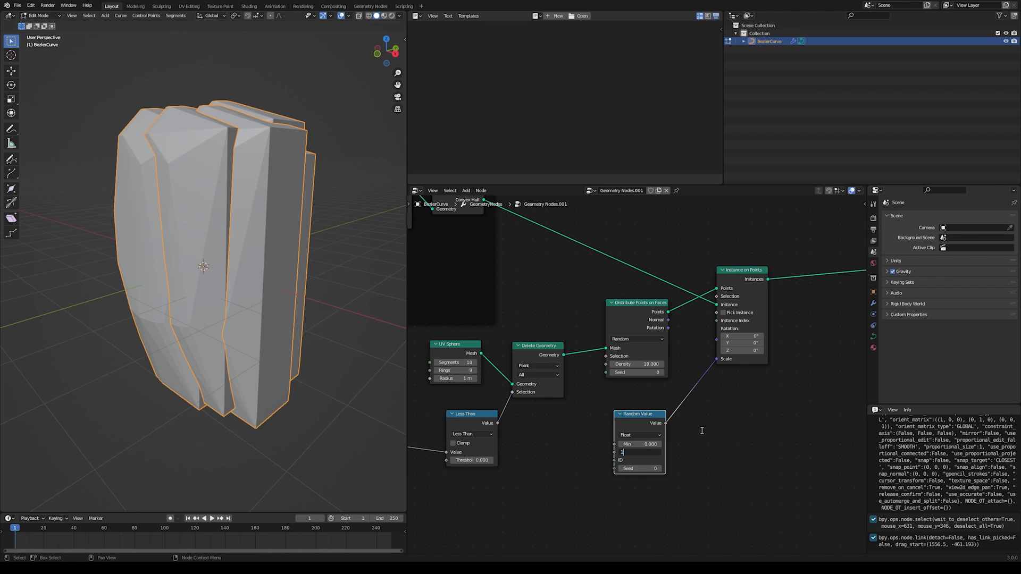
text(1.3)
key(Return)
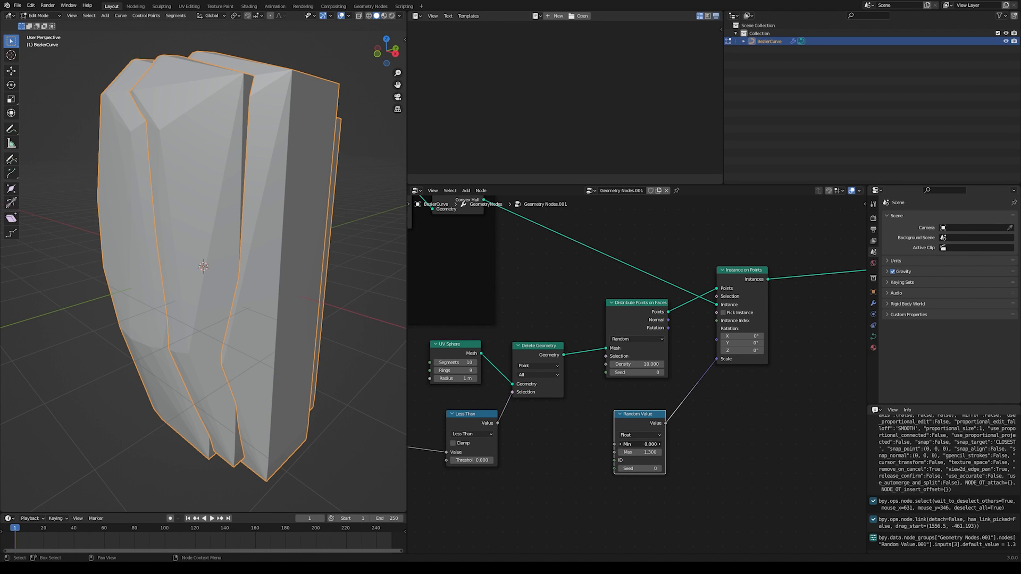
click(621, 444)
click(620, 444)
click(620, 444)
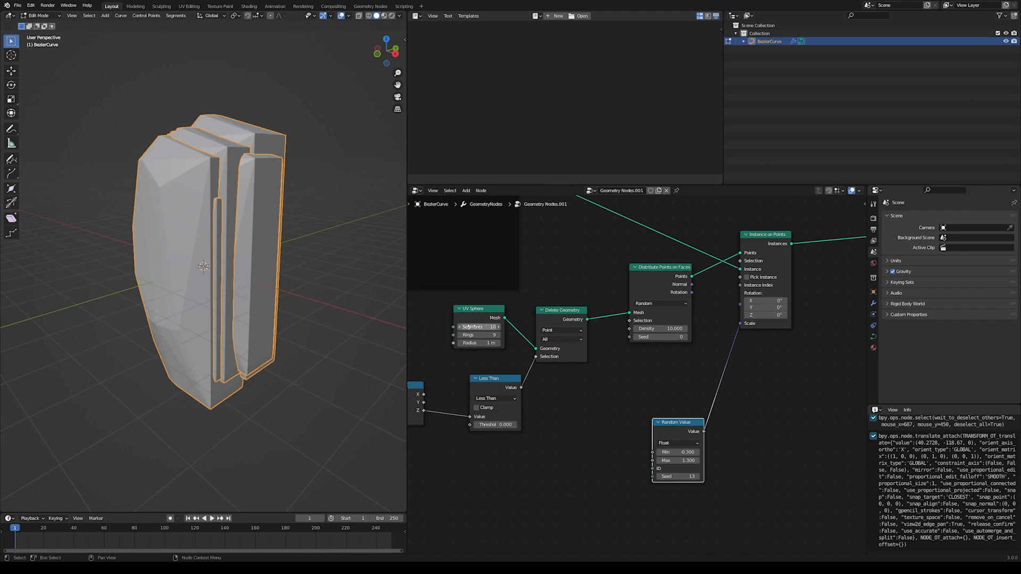
drag(478, 309, 480, 311)
middle_drag(577, 350, 564, 363)
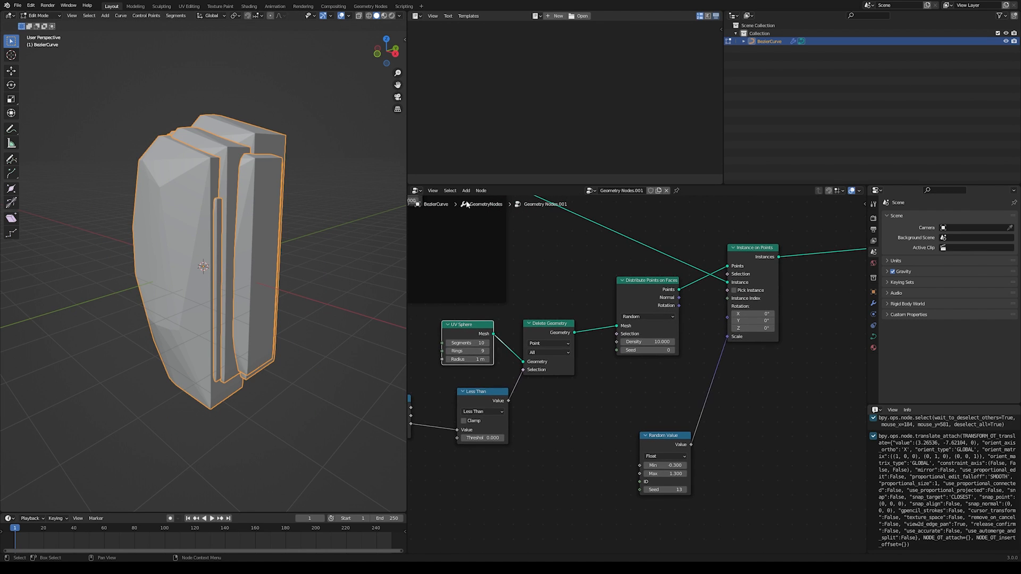
Add an Align Euler to Vector node, connect its Rotation output to Instance on Points' Rotation, and space out the neighbouring nodes
click(466, 191)
mouse_move(489, 322)
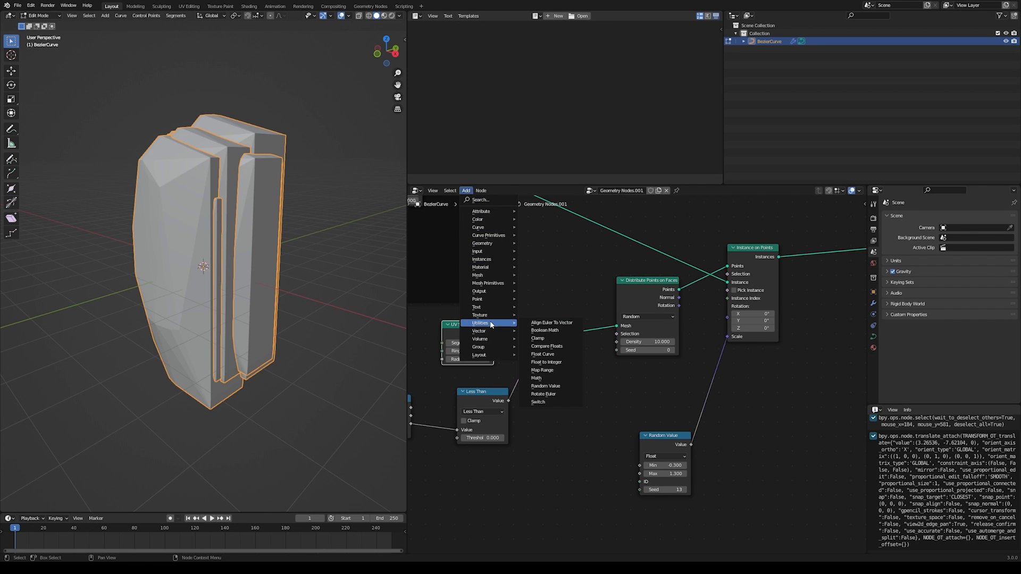
click(557, 323)
click(593, 386)
scroll(627, 386, up, 1)
drag(619, 377, 724, 301)
middle_drag(340, 298, 159, 250)
middle_drag(623, 420, 695, 327)
drag(731, 336, 789, 360)
drag(673, 276, 717, 266)
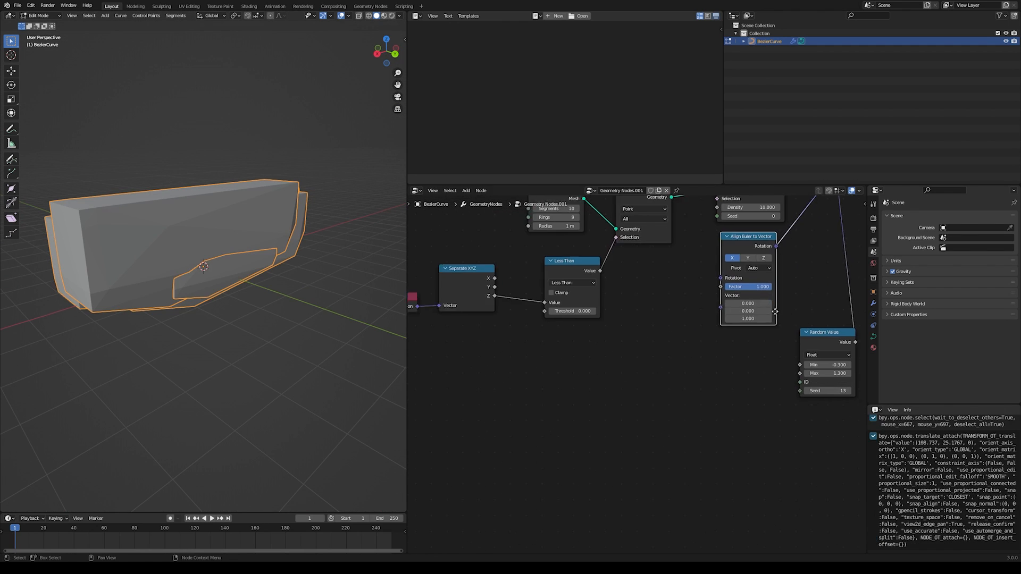
Try the Y, Z and X axes on Align Euler to Vector with Position connected to its Rotation input
middle_drag(775, 312, 789, 317)
middle_drag(764, 244, 792, 229)
drag(792, 229, 716, 259)
drag(460, 327, 687, 298)
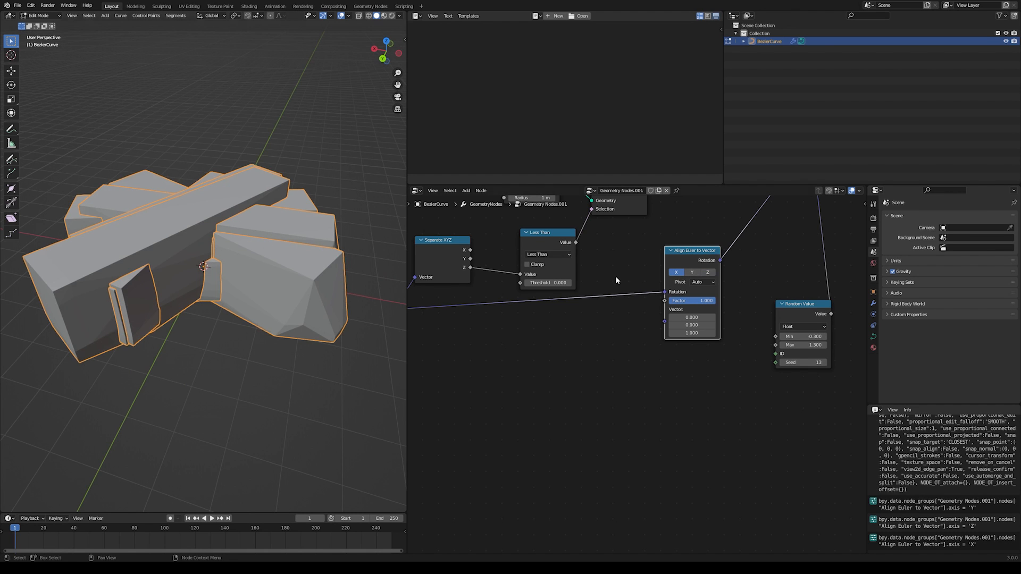
Add a Normal input node and connect it to the Vector input of Align Euler to Vector
click(465, 190)
mouse_move(489, 324)
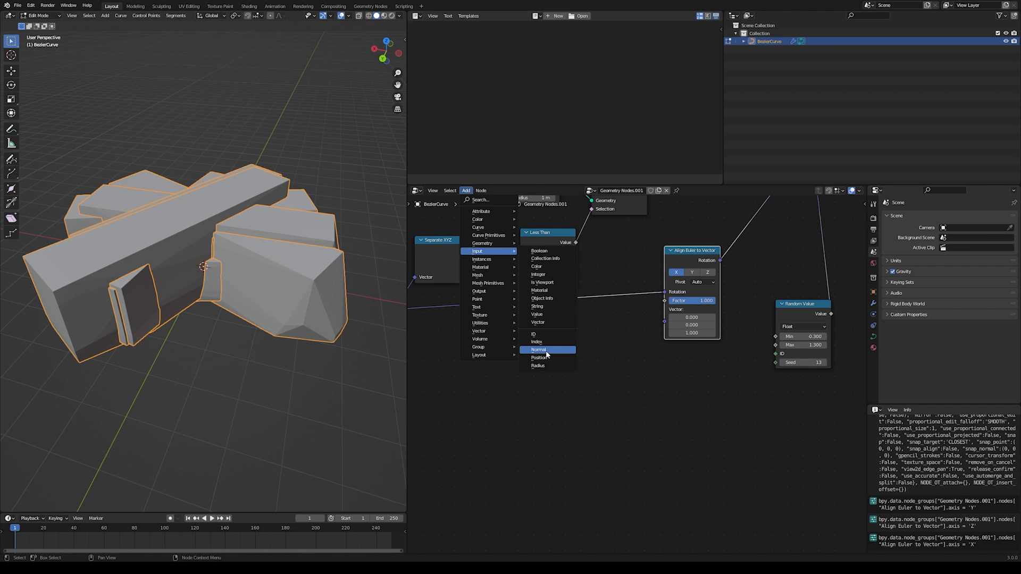
click(548, 349)
click(590, 373)
drag(590, 371, 666, 321)
Try Align Euler to Vector without Position linked to its Rotation input, and reconnect that link
mouse_move(223, 288)
middle_down()
mouse_move(297, 264)
mouse_move(319, 287)
mouse_move(124, 297)
mouse_move(229, 294)
middle_up()
drag(665, 292, 599, 297)
middle_drag(420, 299, 498, 299)
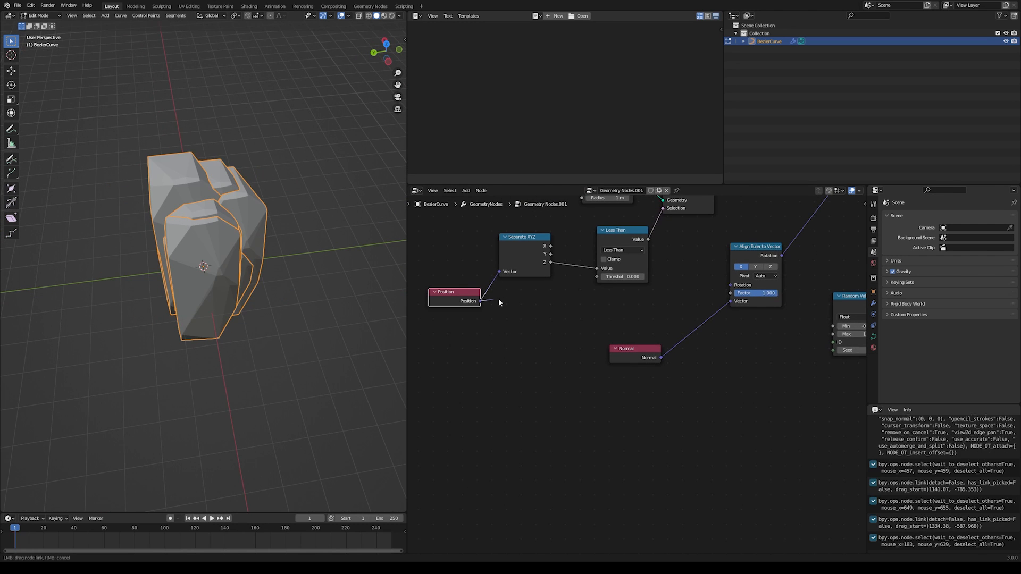
drag(481, 301, 730, 285)
middle_drag(273, 317, 207, 267)
middle_drag(528, 323, 483, 323)
mouse_move(206, 266)
middle_down()
mouse_move(274, 317)
mouse_move(207, 266)
middle_up()
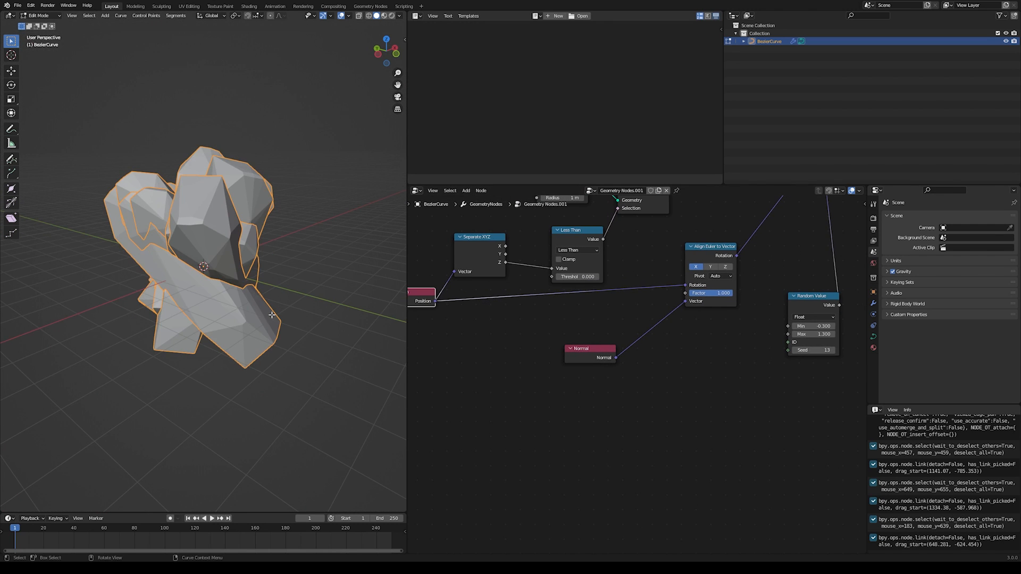
Move the Convex Hull node closer to Volume to Mesh in the crystal frame
middle_drag(621, 318, 719, 429)
middle_drag(354, 278, 380, 274)
middle_drag(547, 201, 570, 343)
middle_drag(426, 247, 454, 295)
middle_drag(710, 273, 595, 275)
drag(659, 312, 643, 302)
middle_drag(289, 250, 314, 245)
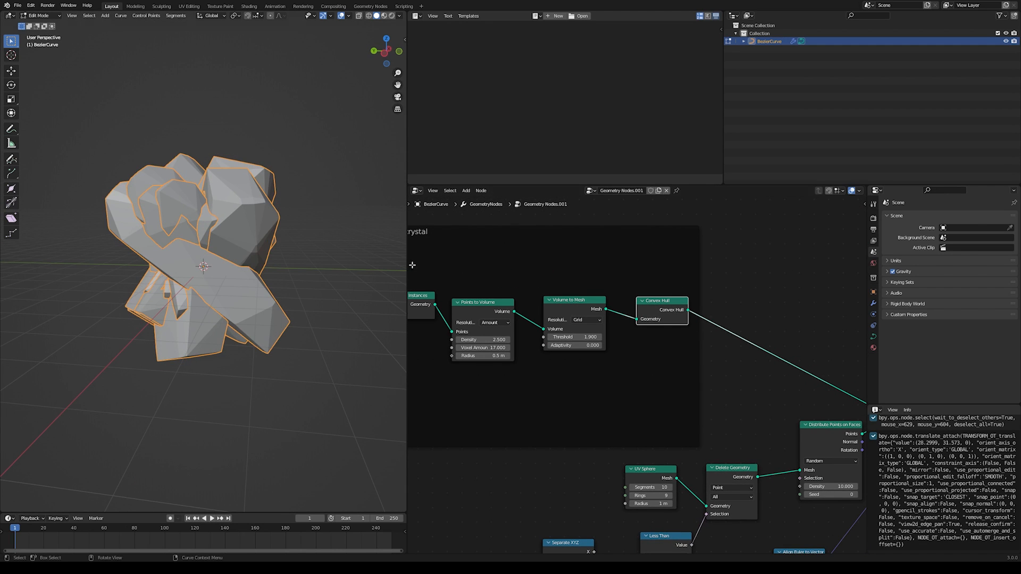
Insert a Transform node between Convex Hull and Instance on Points and increase its Z translation
click(466, 191)
mouse_move(484, 232)
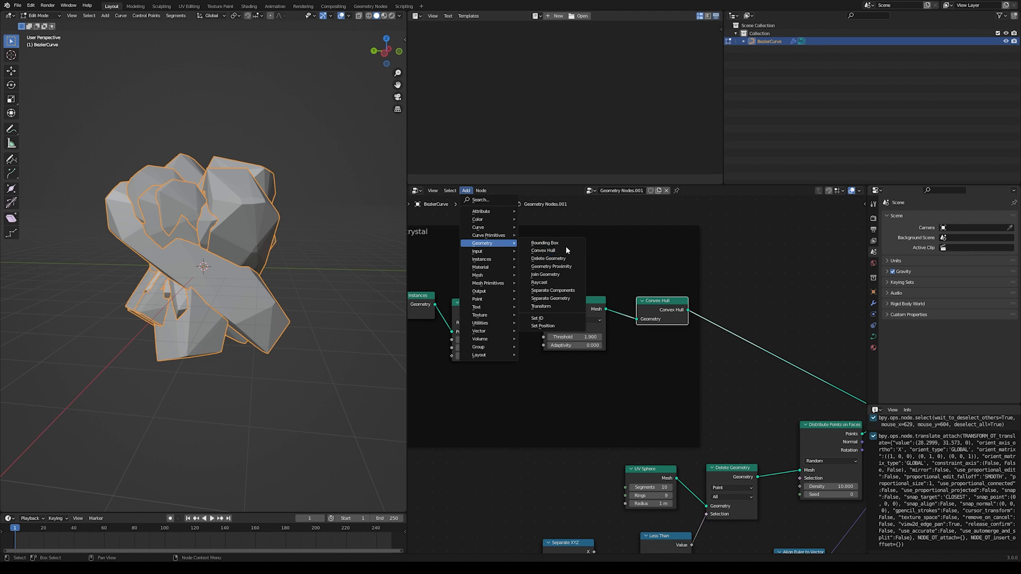
click(551, 306)
click(735, 283)
middle_drag(735, 282, 656, 252)
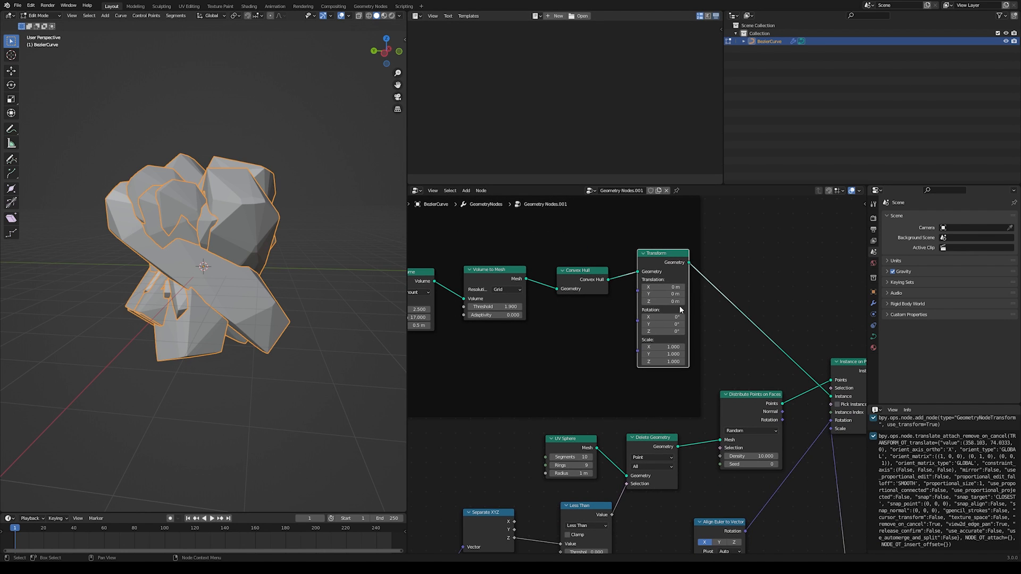
drag(665, 301, 731, 302)
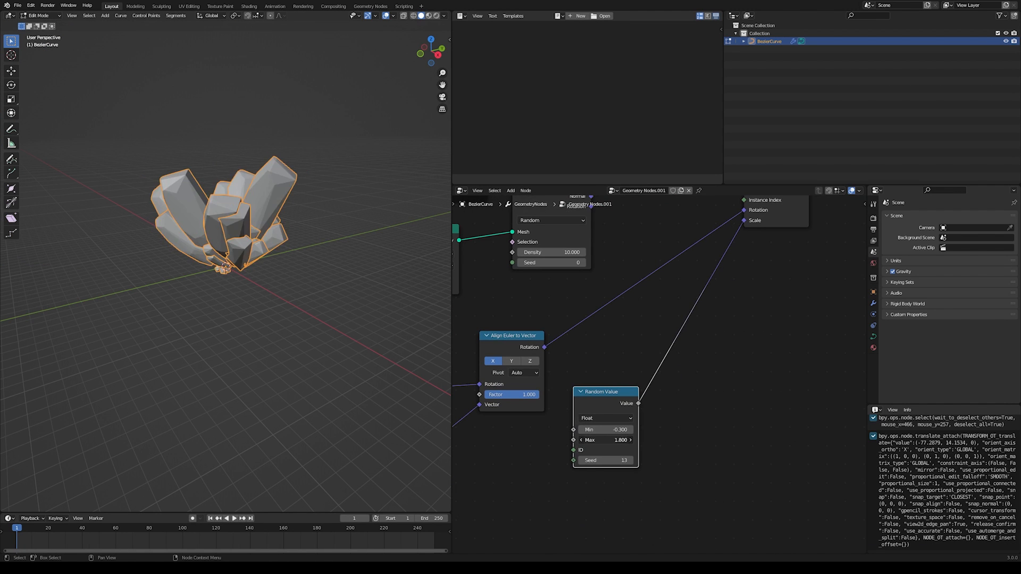
Set the Max of the Random Value node driving the crystal scale to 1.5 and its Seed to 306
drag(605, 460, 632, 460)
middle_drag(274, 305, 338, 305)
middle_drag(630, 392, 535, 411)
drag(510, 479, 606, 479)
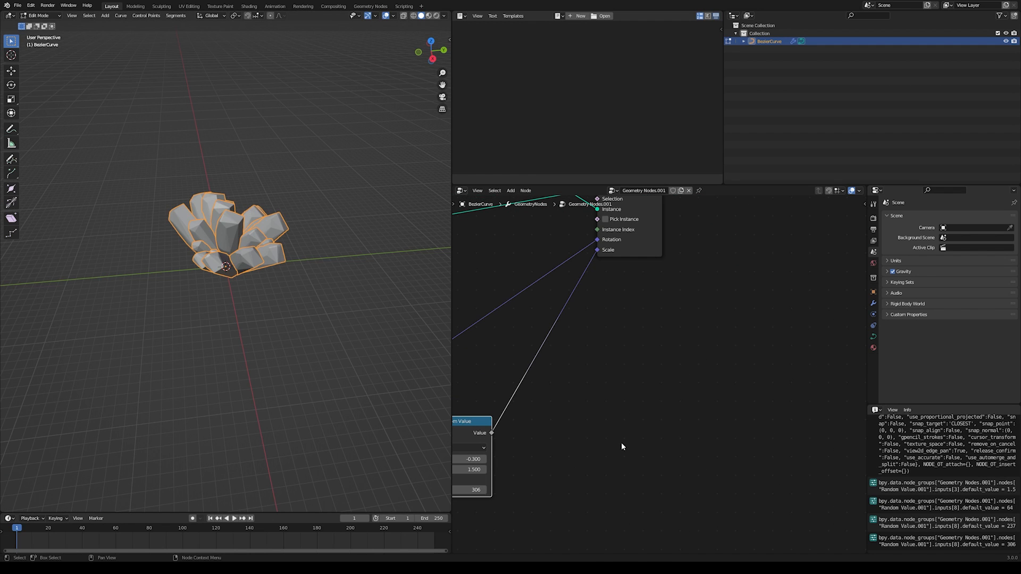
middle_drag(708, 268, 621, 352)
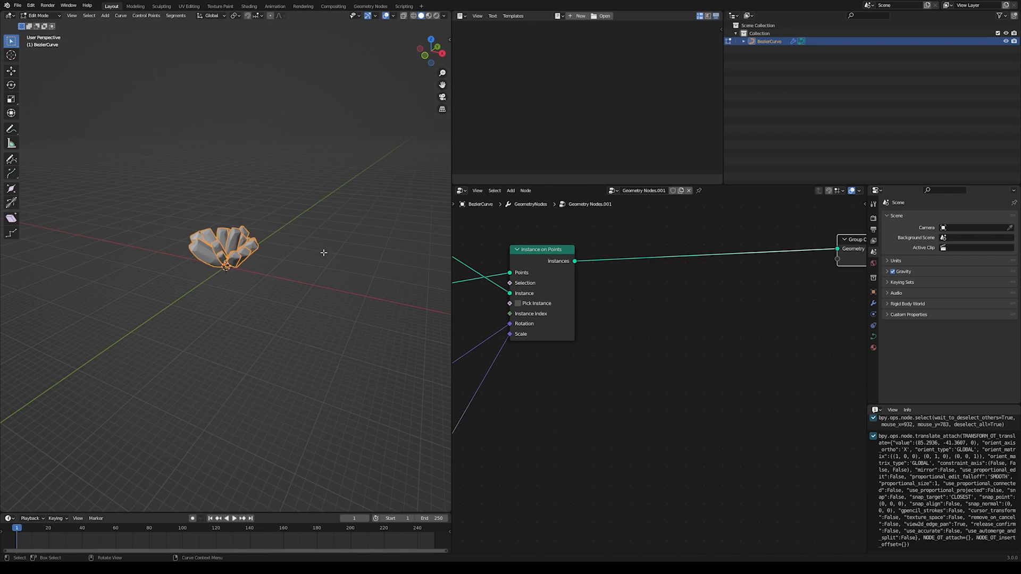
Add a Resample Curve node below the crystal setup and feed the Group Input geometry into its Curve input
middle_drag(324, 253, 206, 229)
middle_drag(666, 348, 847, 316)
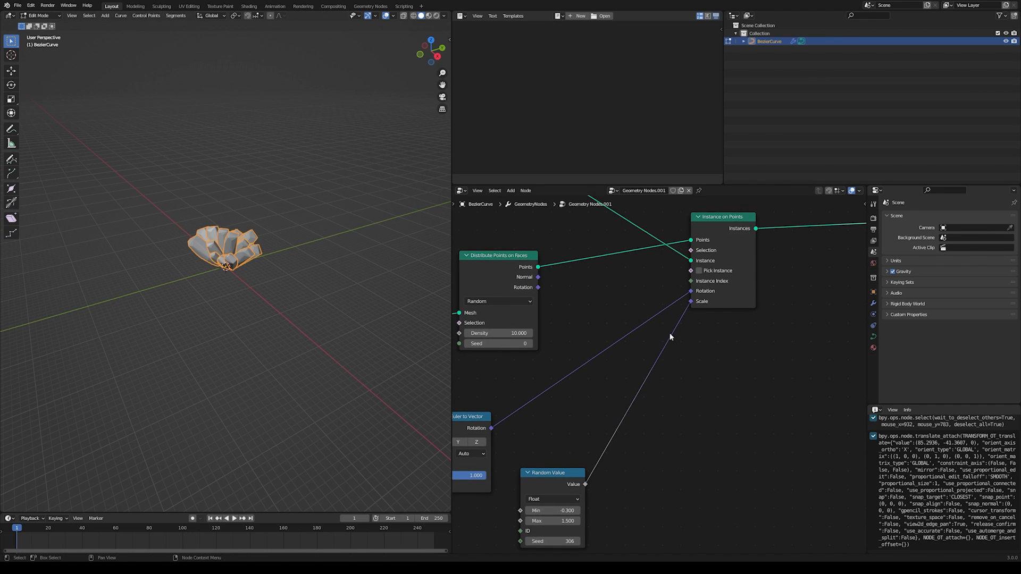
scroll(670, 336, down, 6)
click(510, 190)
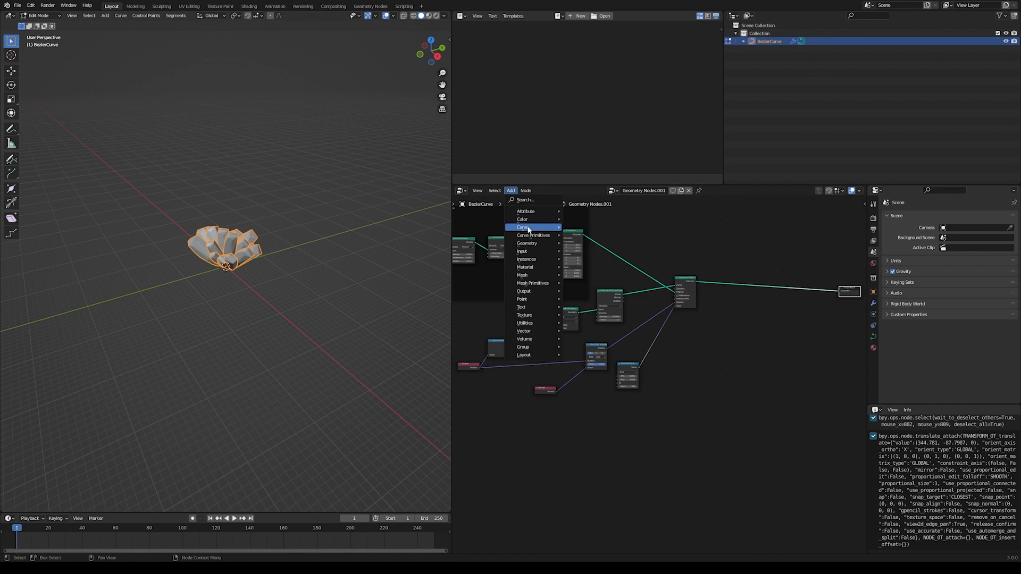
mouse_move(529, 228)
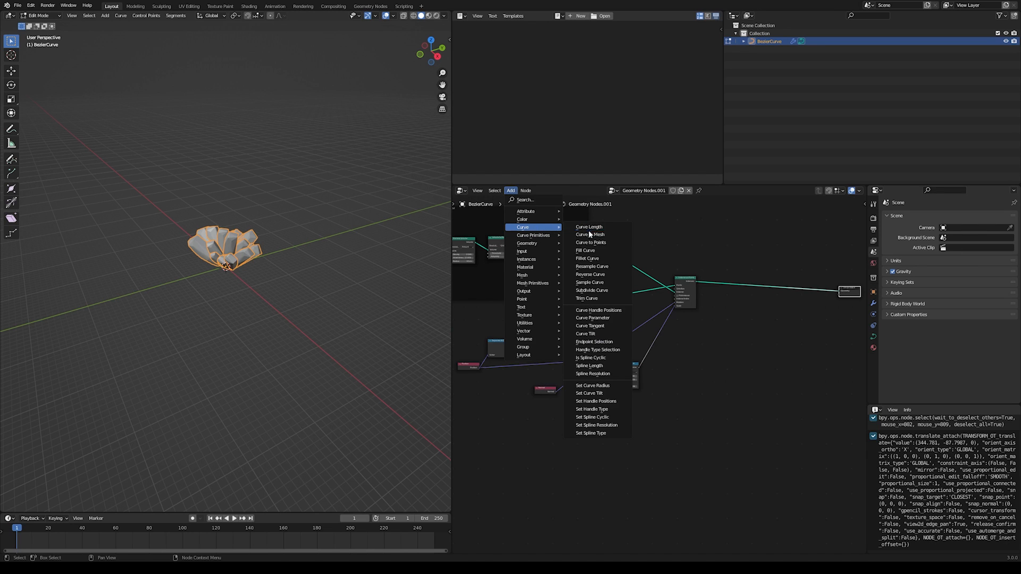
click(598, 270)
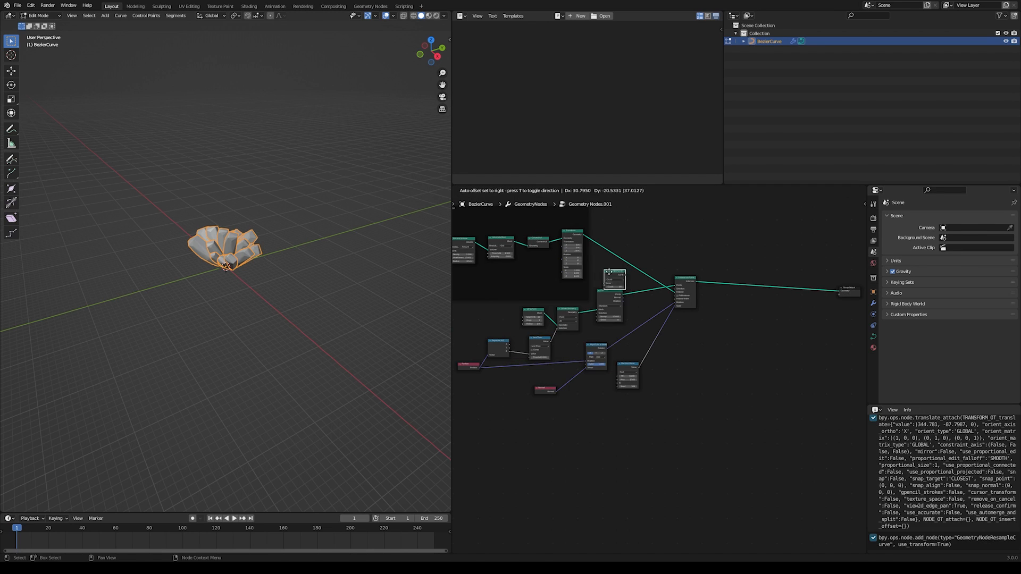
click(690, 384)
middle_drag(459, 383, 536, 343)
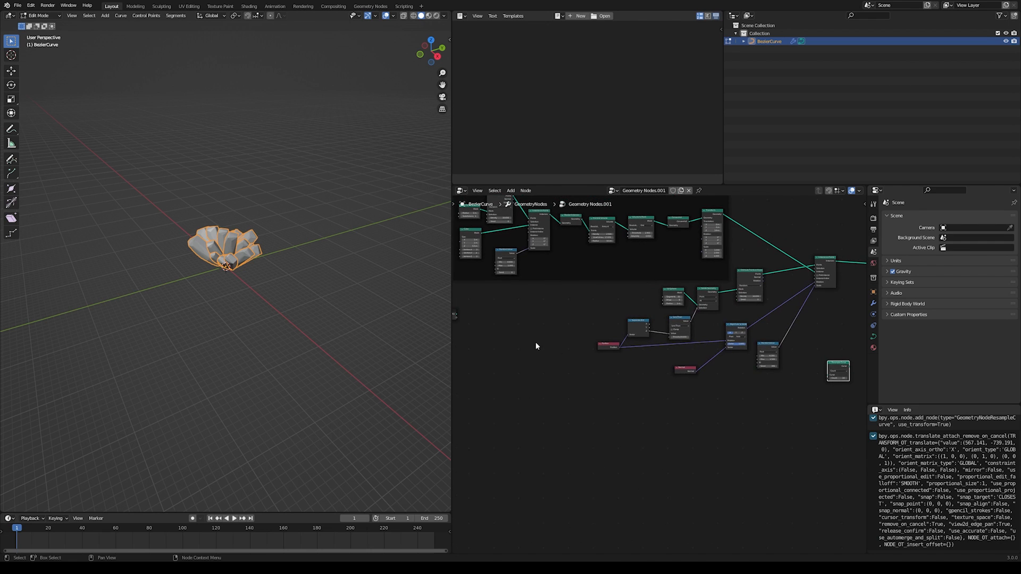
drag(456, 314, 747, 403)
scroll(648, 368, up, 3)
Add a second Instance on Points node using the resampled curve as Points and the crystal cluster as Instance, and connect it to Group Output
middle_drag(649, 369, 398, 376)
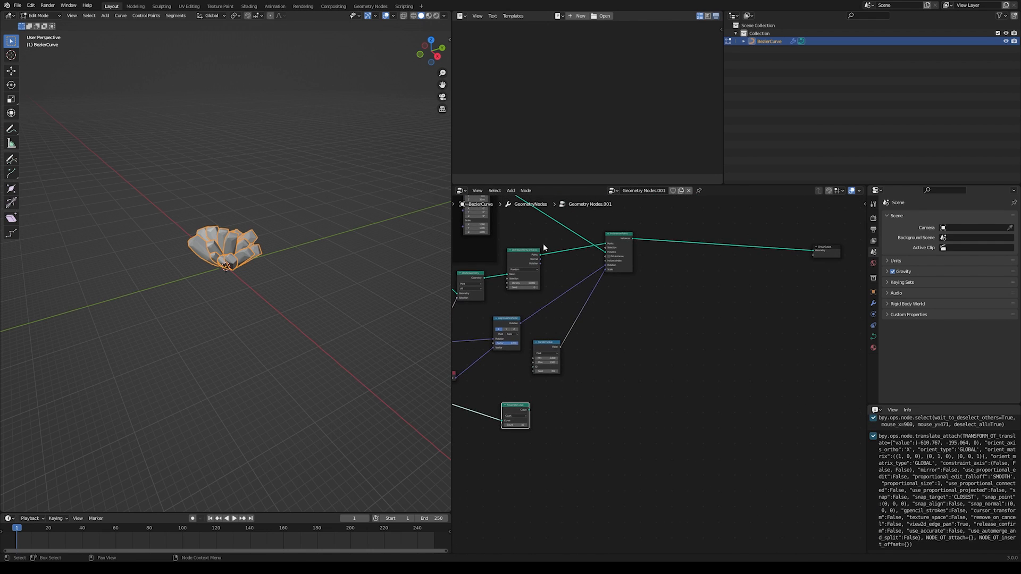
click(511, 191)
mouse_move(529, 259)
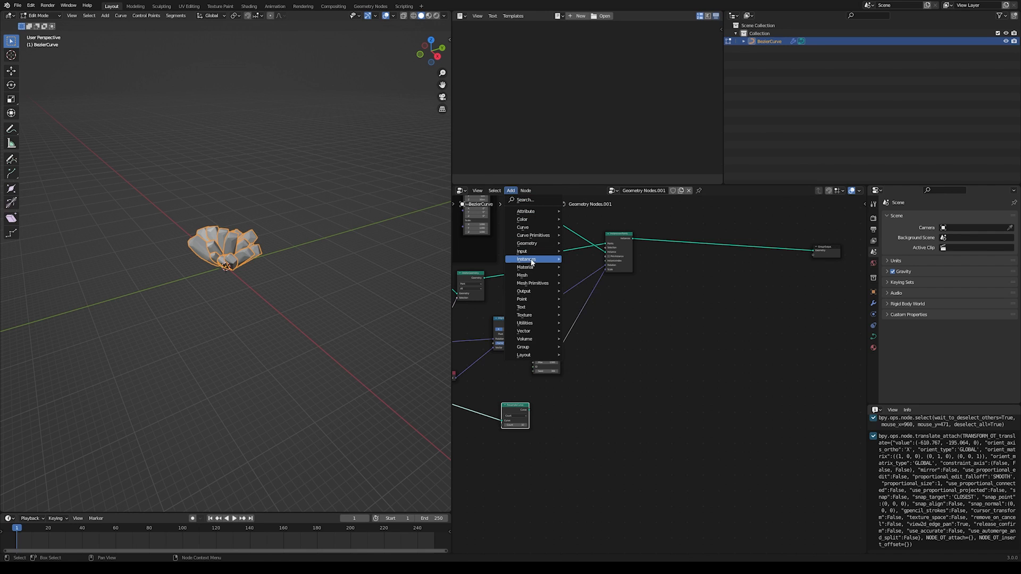
click(590, 261)
click(589, 384)
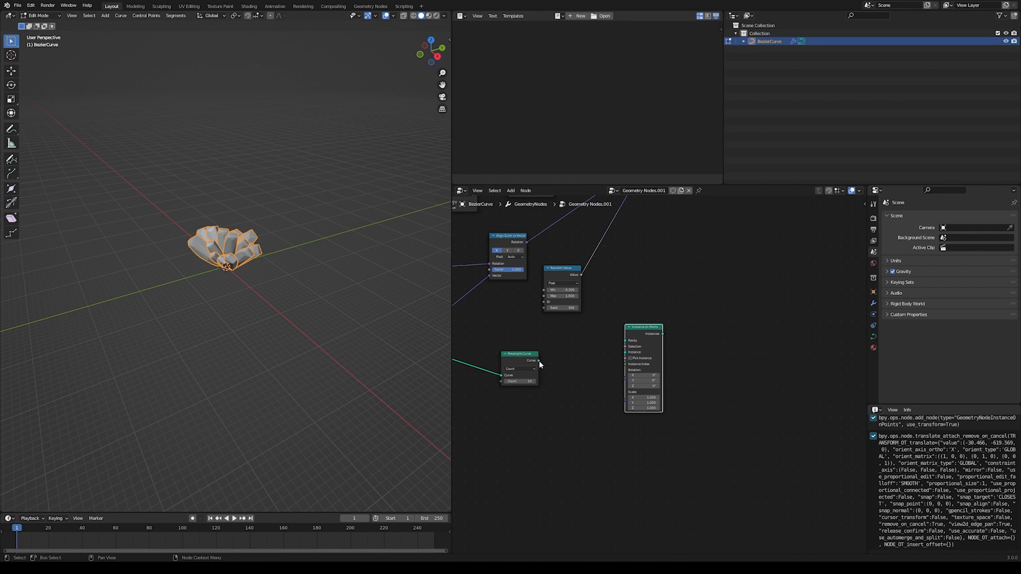
drag(539, 360, 557, 360)
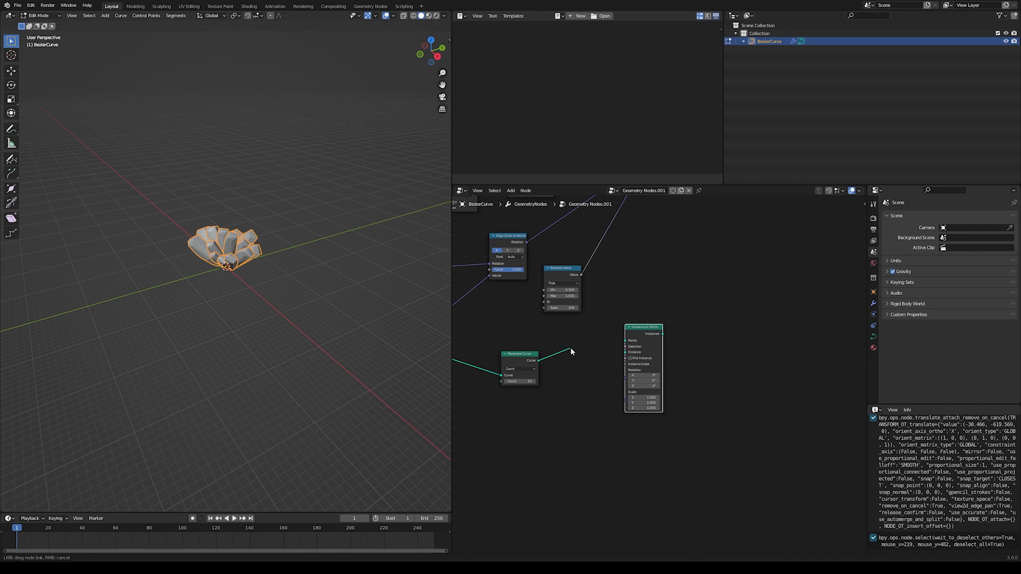
drag(627, 345, 626, 341)
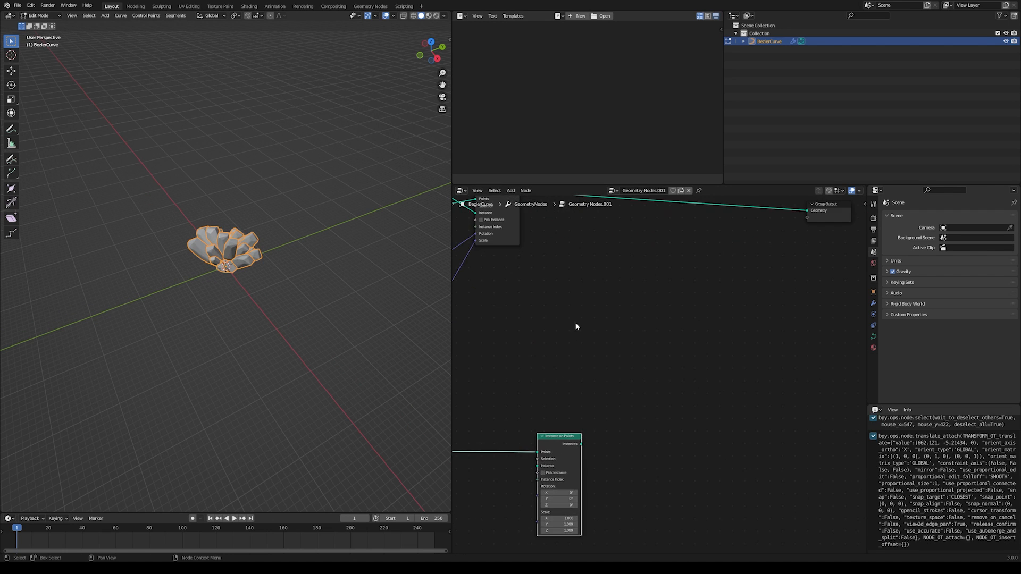
middle_drag(525, 285, 677, 356)
drag(674, 264, 690, 536)
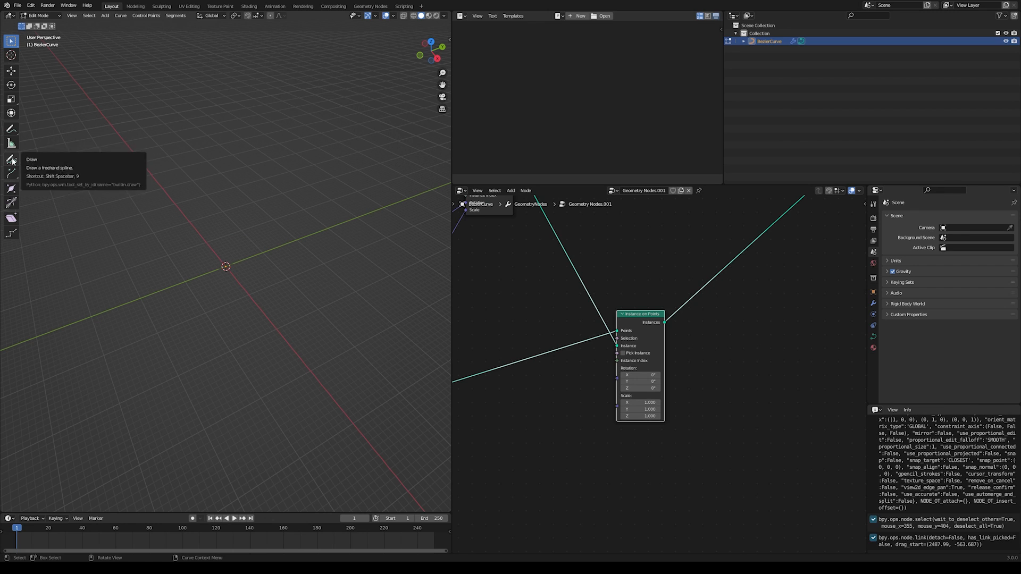
Draw a long arched freehand curve across the ground with the Draw tool and inspect the crystals along it
click(12, 160)
drag(78, 283, 386, 280)
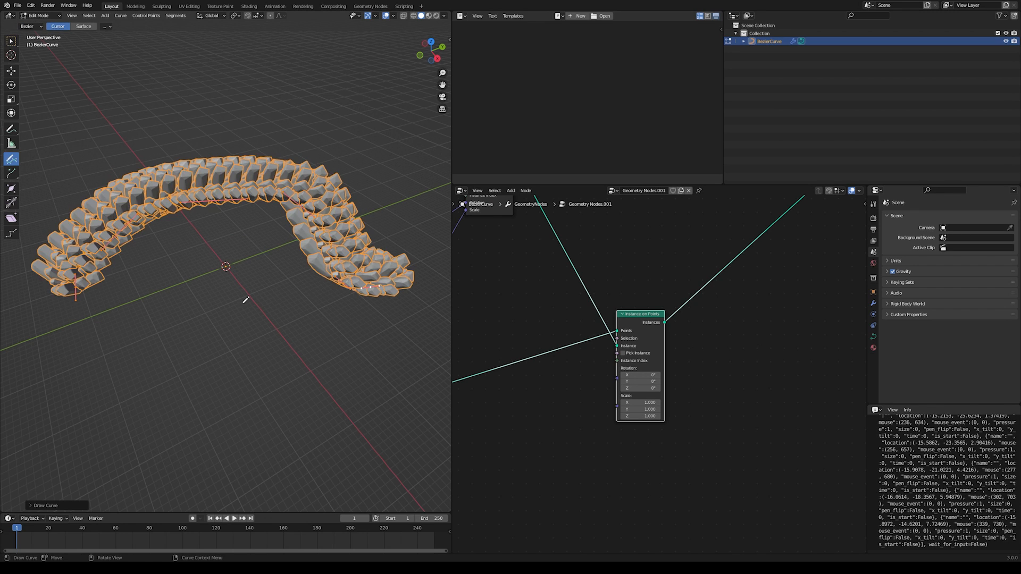
mouse_move(246, 296)
middle_down()
mouse_move(234, 276)
mouse_move(285, 255)
mouse_move(241, 271)
mouse_move(353, 257)
mouse_move(245, 257)
middle_up()
scroll(255, 269, up, 5)
scroll(286, 251, down, 4)
scroll(316, 254, up, 5)
scroll(316, 253, down, 6)
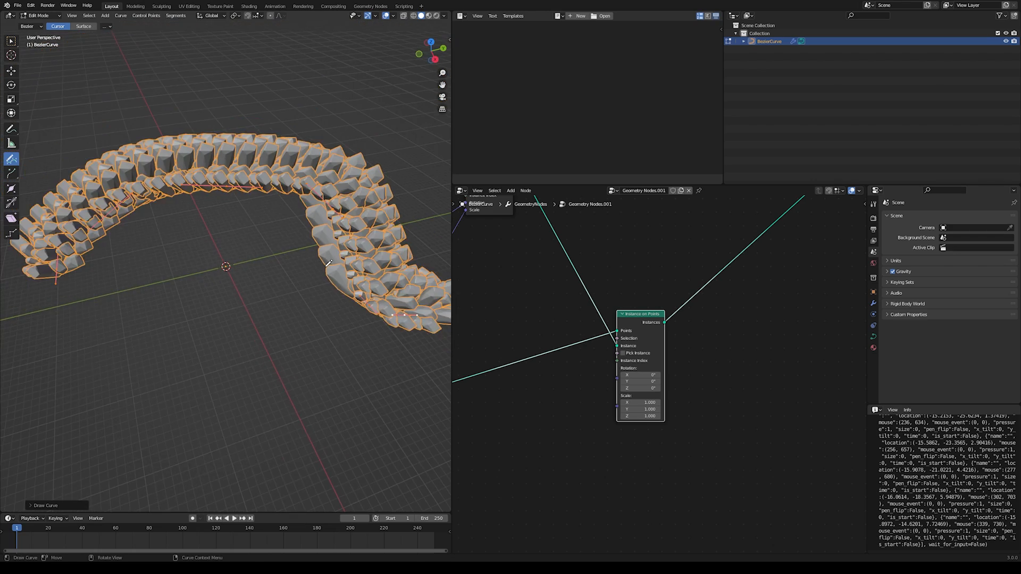
Add a new Random Value node, connect it to the second Instance on Points' Scale, and reposition the older Random Value node
middle_drag(553, 375, 656, 323)
click(510, 191)
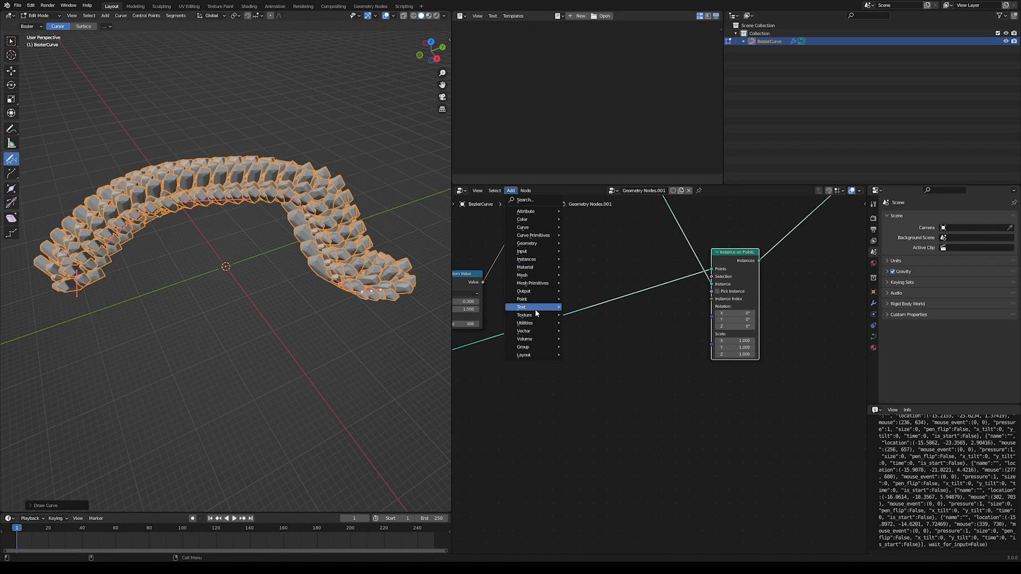
mouse_move(535, 324)
click(590, 387)
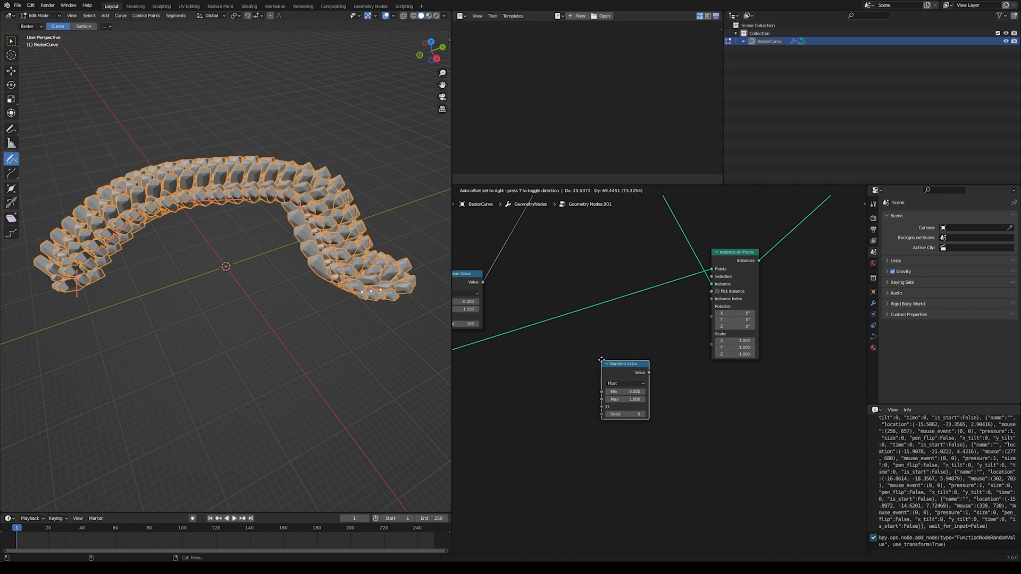
click(670, 359)
drag(651, 353, 713, 345)
drag(469, 277, 499, 254)
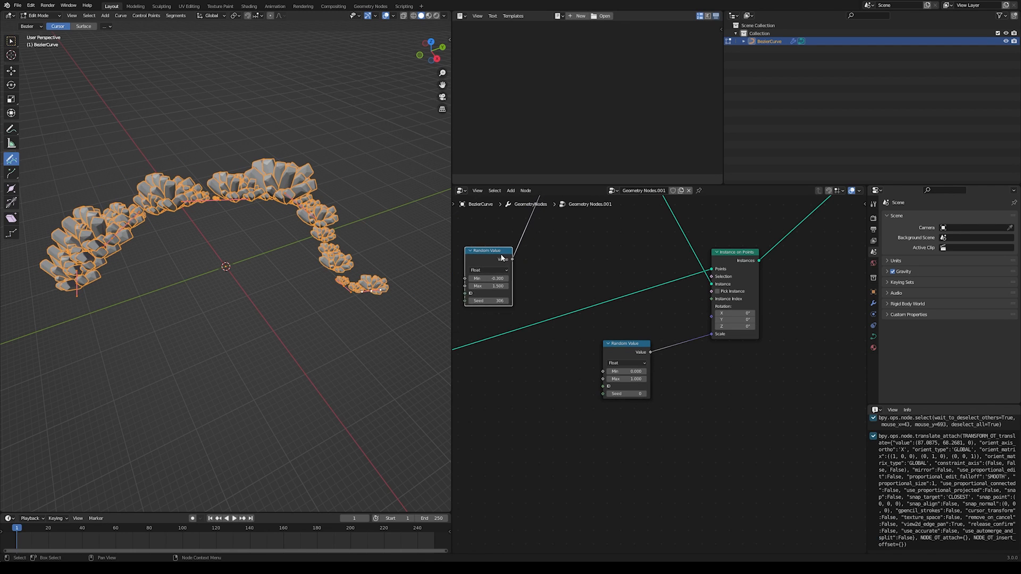
Set the new Random Value node's Min to -0.5, Max to 1.1 and Seed to 82, and place it further below Instance on Points
middle_drag(568, 278, 538, 240)
scroll(648, 303, up, 3)
scroll(649, 302, up, 1)
middle_drag(605, 282, 672, 314)
drag(641, 312, 630, 301)
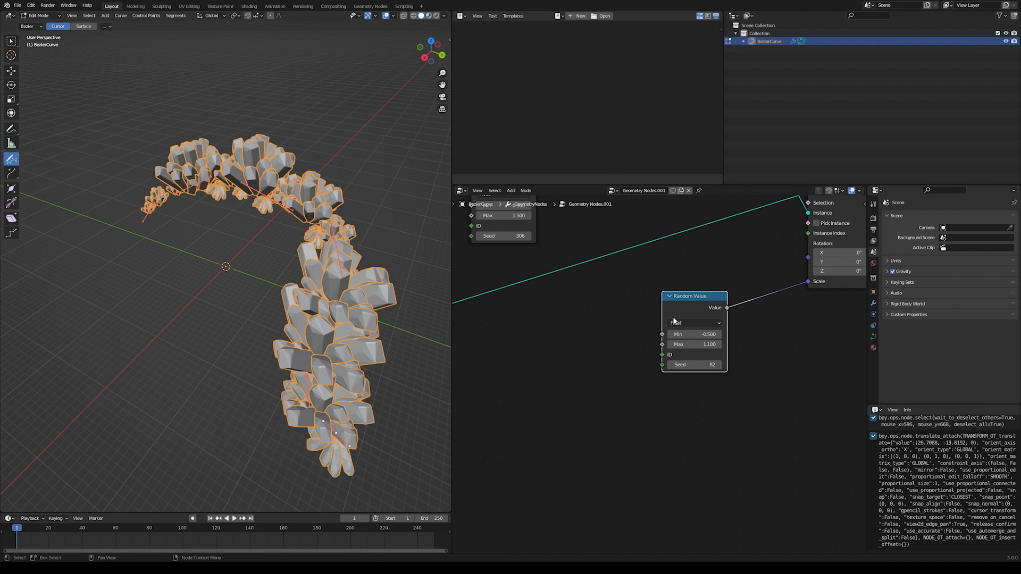
middle_drag(651, 314, 647, 344)
scroll(318, 231, down, 2)
middle_drag(367, 221, 393, 235)
drag(692, 338, 714, 404)
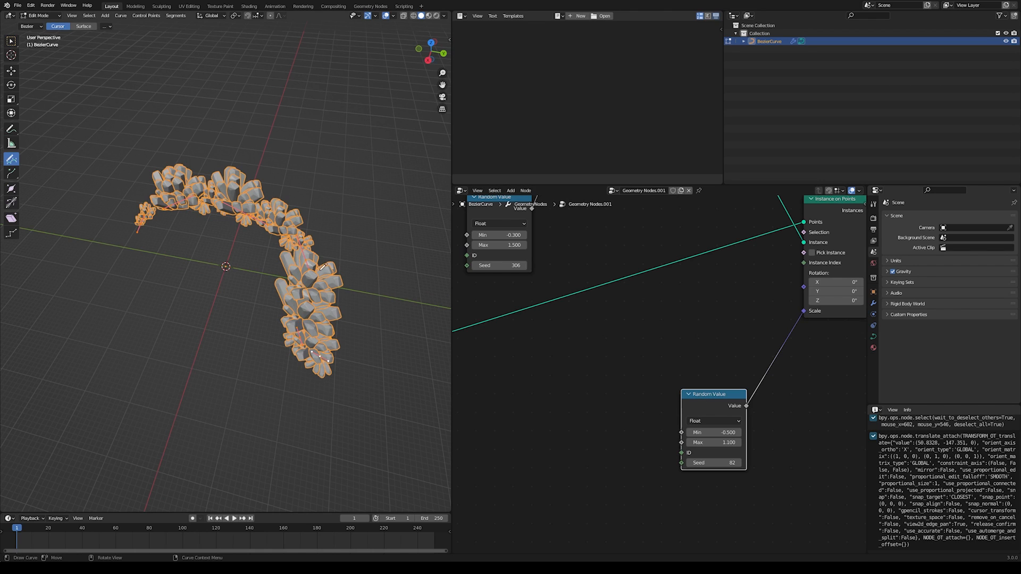
Add a Combine XYZ node and connect its Vector output to the second Instance on Points' Rotation
middle_drag(596, 331, 537, 308)
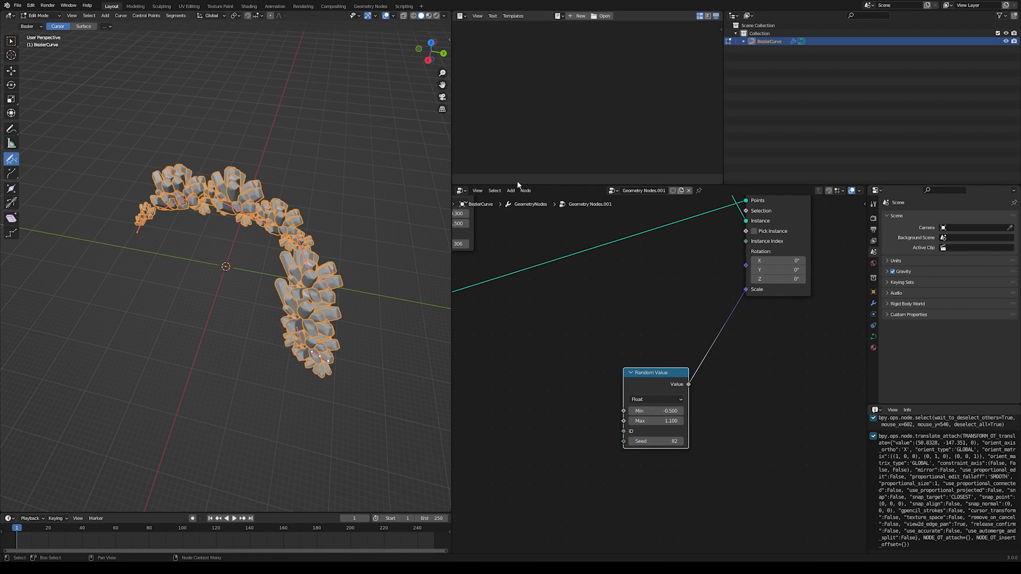
click(511, 191)
click(585, 331)
click(651, 276)
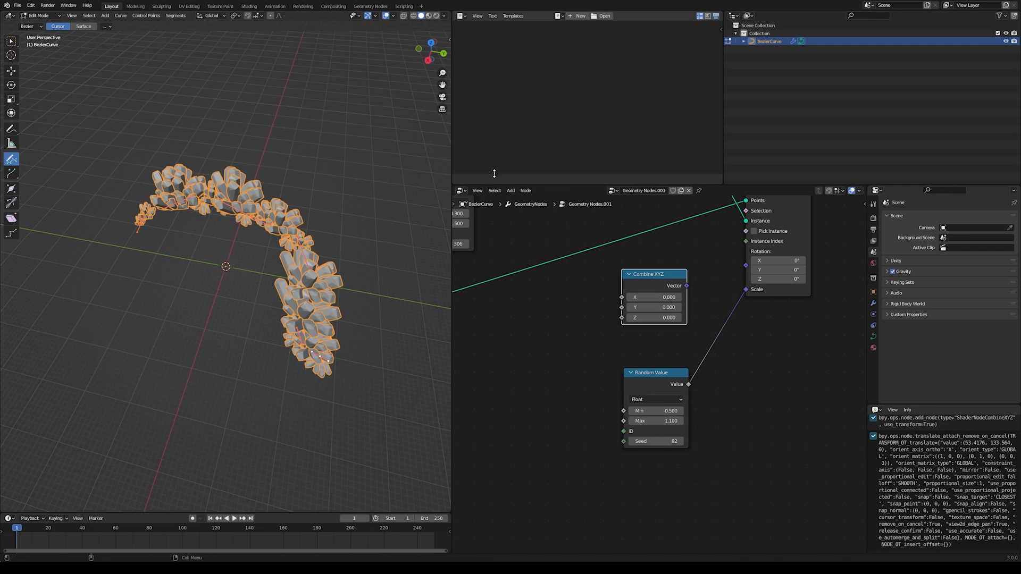
drag(664, 279, 687, 277)
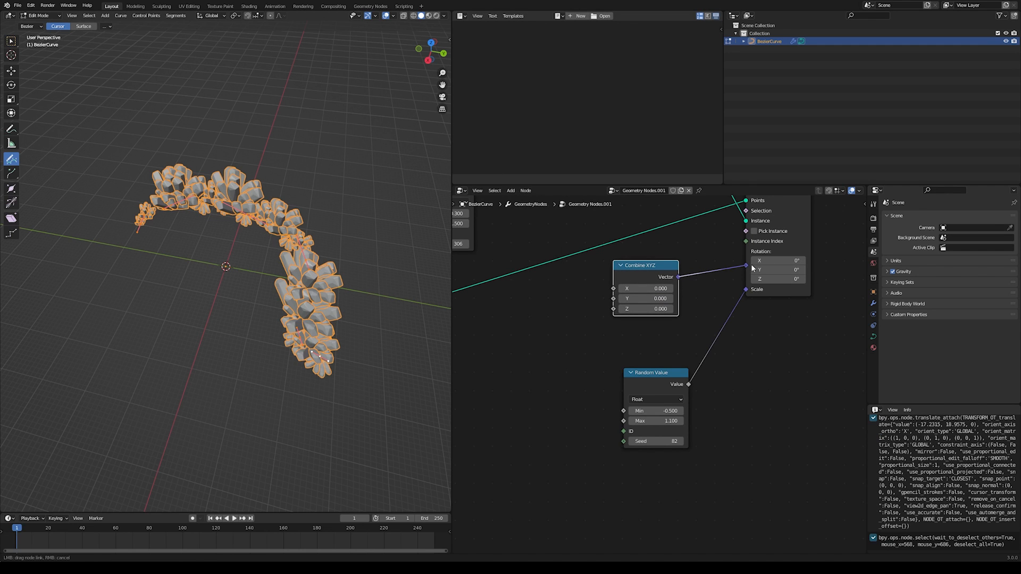
drag(751, 266, 747, 266)
middle_drag(691, 309, 773, 319)
drag(722, 273, 737, 289)
Duplicate the Random Value node and connect the copy to the Z input of Combine XYZ to randomize cluster rotation
middle_drag(736, 288, 745, 264)
click(746, 357)
key(shift+s)
drag(517, 407, 538, 400)
click(757, 357)
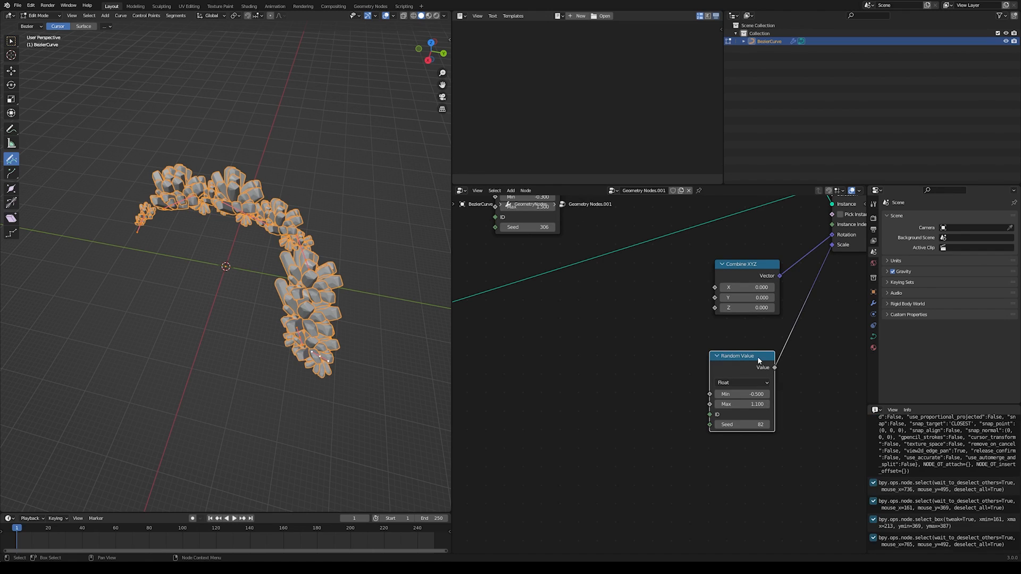
click(612, 302)
drag(629, 313, 714, 308)
middle_drag(329, 276, 404, 277)
drag(597, 350, 579, 340)
middle_drag(335, 268, 388, 271)
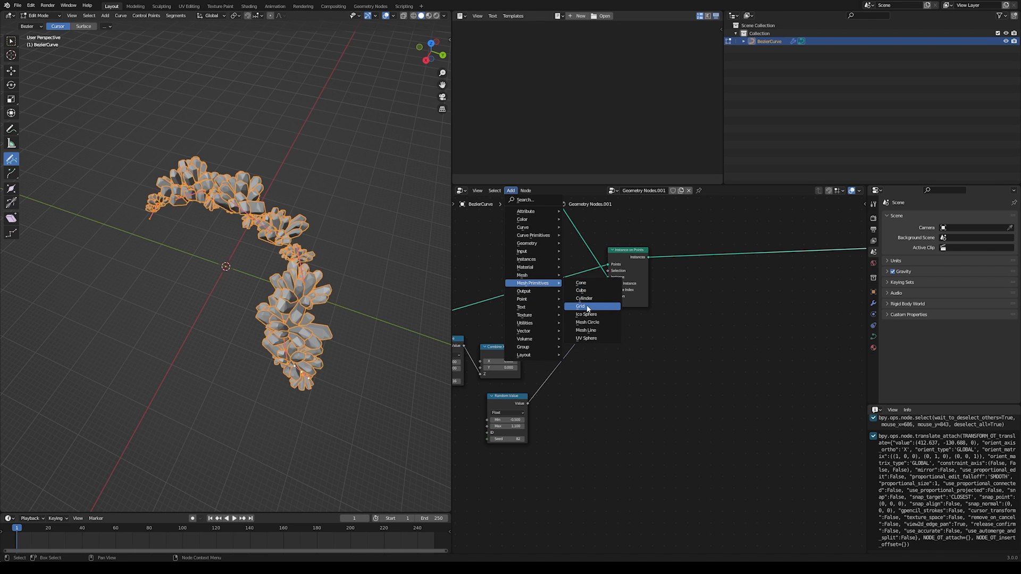
Add a Grid node and combine it with the crystal instances through a Join Geometry node before Group Output
click(581, 307)
click(695, 346)
scroll(711, 345, up, 3)
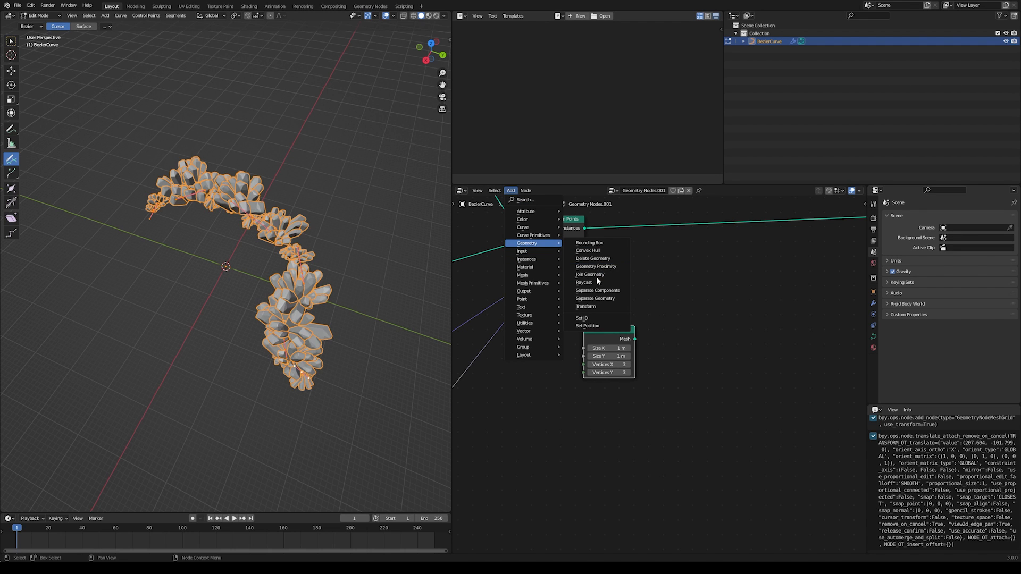
click(594, 274)
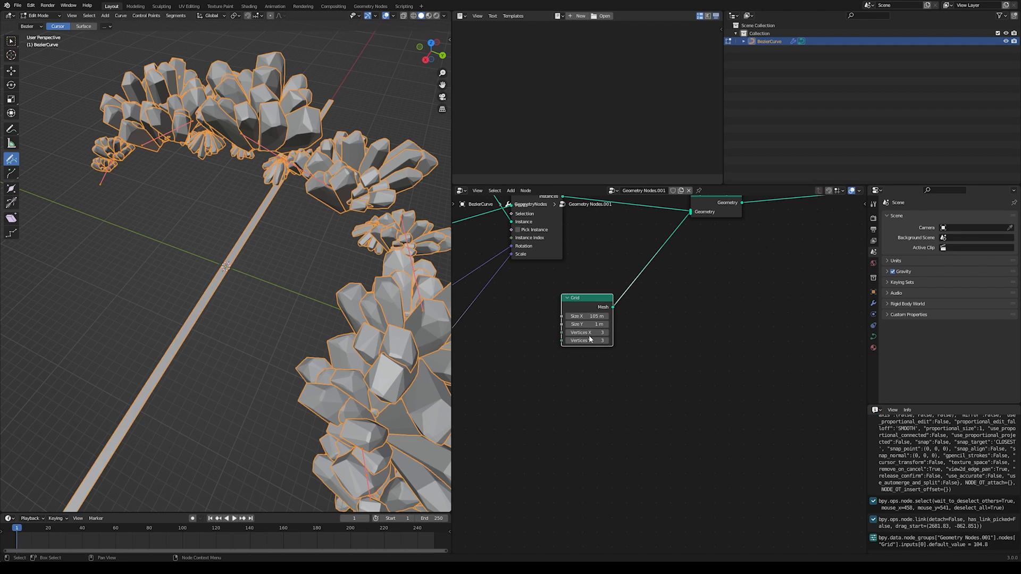
Set the Grid's Size X to about 105 m and Size Y to about 108 m
drag(587, 324, 617, 323)
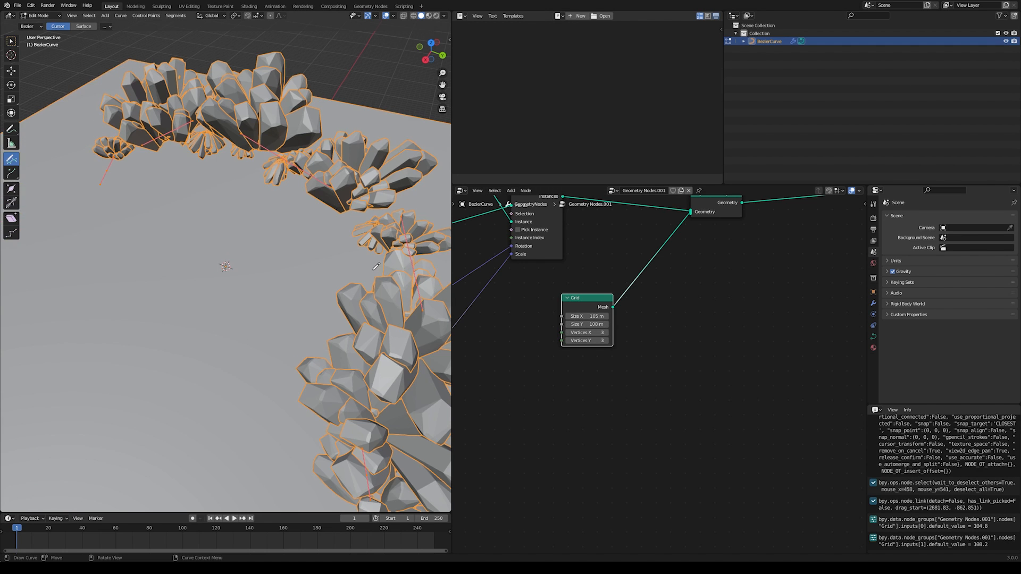
scroll(367, 269, down, 4)
middle_drag(295, 287, 317, 293)
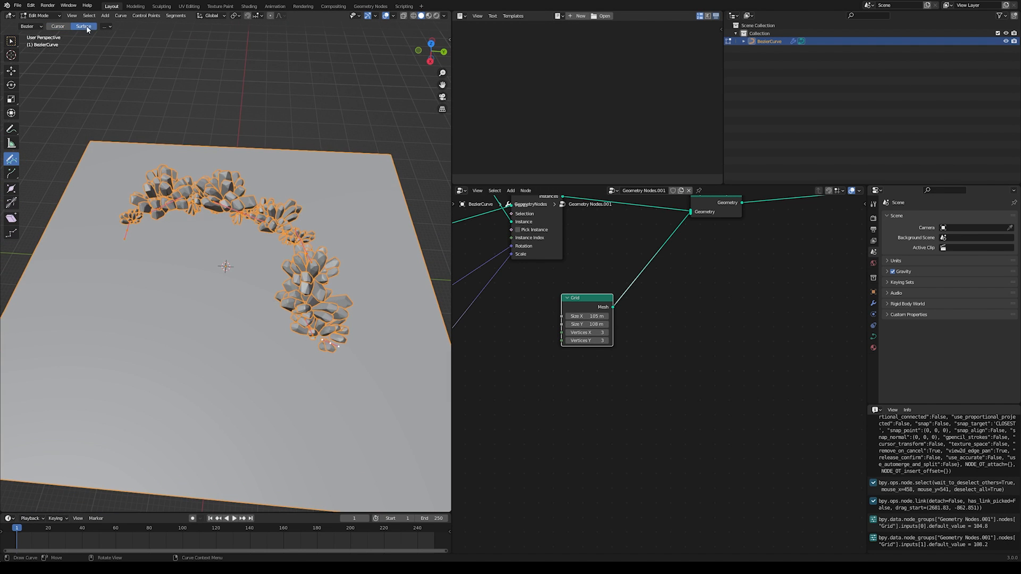
Draw additional curves across the ground grid so more crystal clusters grow on its surface
drag(331, 385, 332, 385)
middle_drag(332, 385, 290, 343)
drag(254, 317, 255, 318)
mouse_move(255, 318)
middle_down()
mouse_move(166, 353)
mouse_move(369, 222)
middle_up()
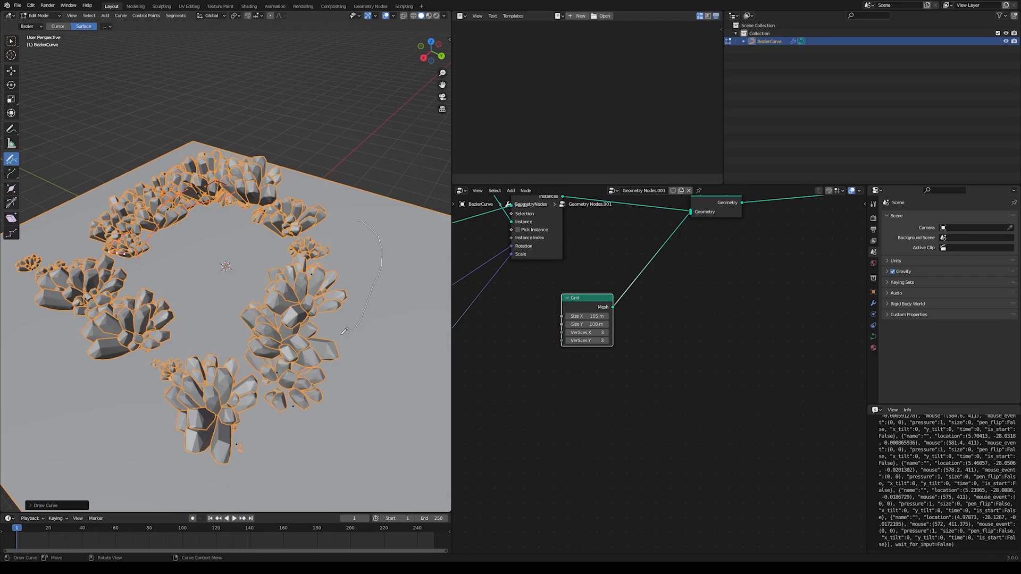
drag(376, 427, 375, 428)
middle_drag(248, 343, 364, 279)
Lower the Max value of the Random Value node beside Align Euler to Vector
scroll(360, 291, up, 5)
middle_drag(599, 275, 744, 342)
scroll(691, 328, down, 6)
middle_drag(632, 310, 778, 286)
scroll(777, 285, up, 3)
scroll(749, 342, up, 3)
middle_drag(750, 342, 638, 289)
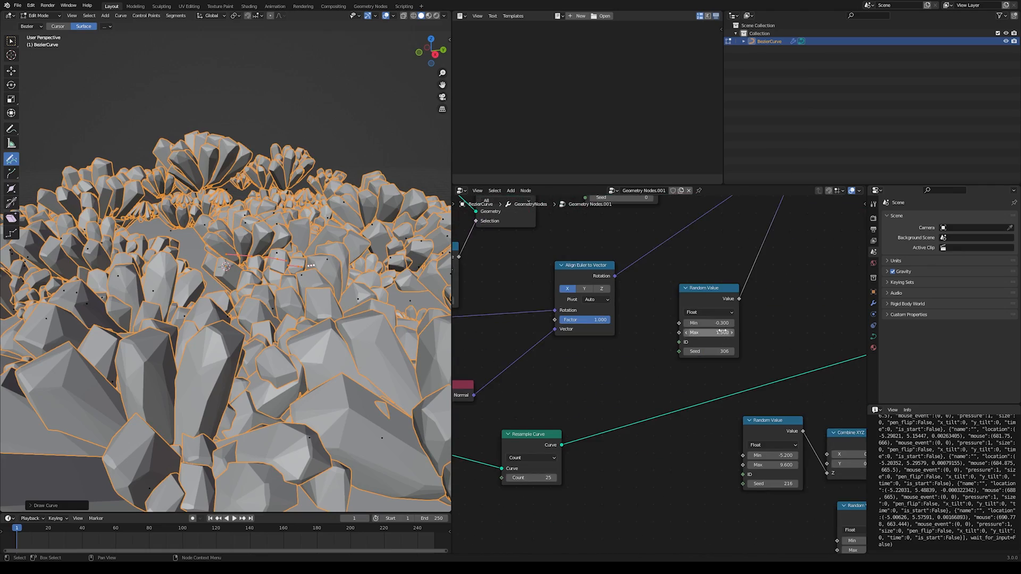
drag(709, 332, 665, 323)
middle_drag(590, 266, 779, 368)
middle_drag(598, 310, 628, 351)
mouse_move(628, 351)
mouse_down()
mouse_move(686, 351)
mouse_move(622, 351)
mouse_move(643, 351)
mouse_up()
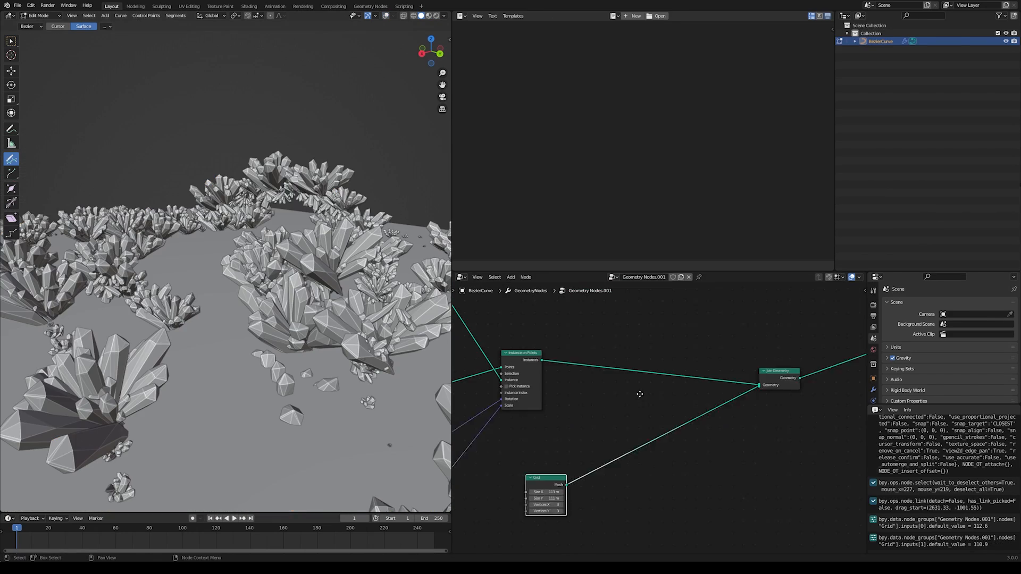
Insert a Set Material node between the crystal instances and Join Geometry, and create a new material for it
middle_drag(638, 392, 676, 410)
mouse_move(343, 312)
middle_down()
mouse_move(348, 325)
mouse_move(345, 307)
middle_up()
click(510, 277)
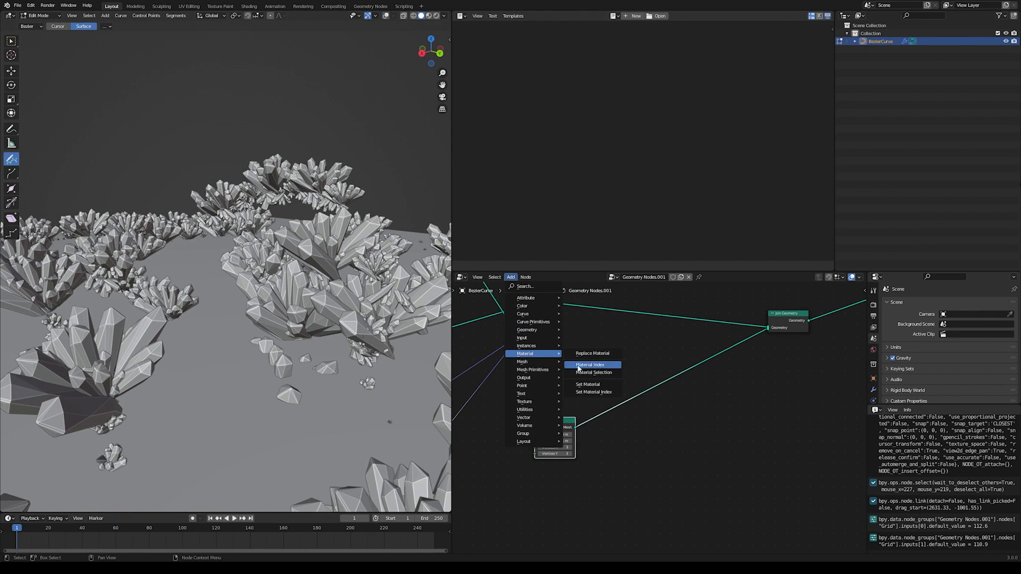
click(592, 388)
click(640, 307)
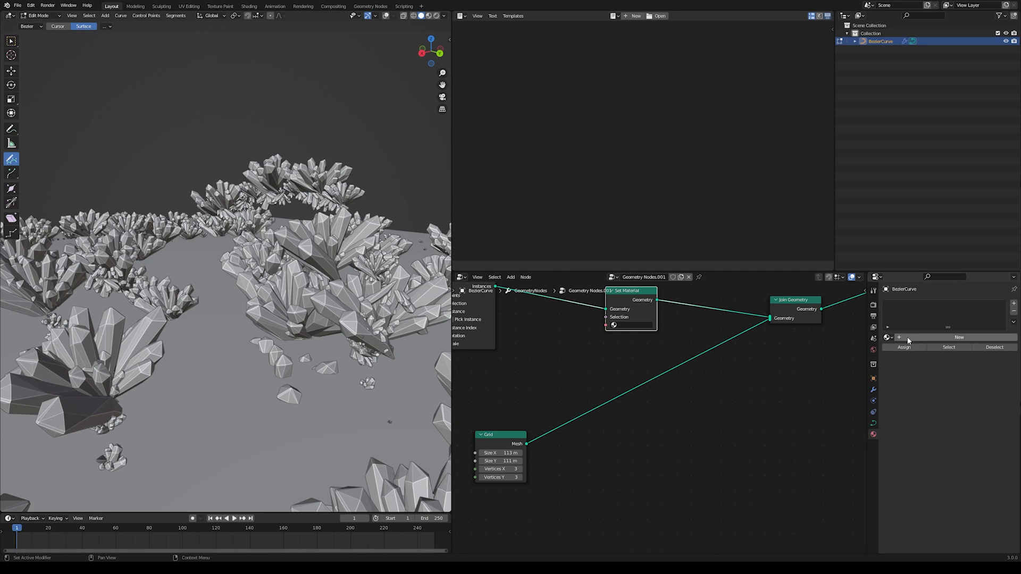
click(911, 339)
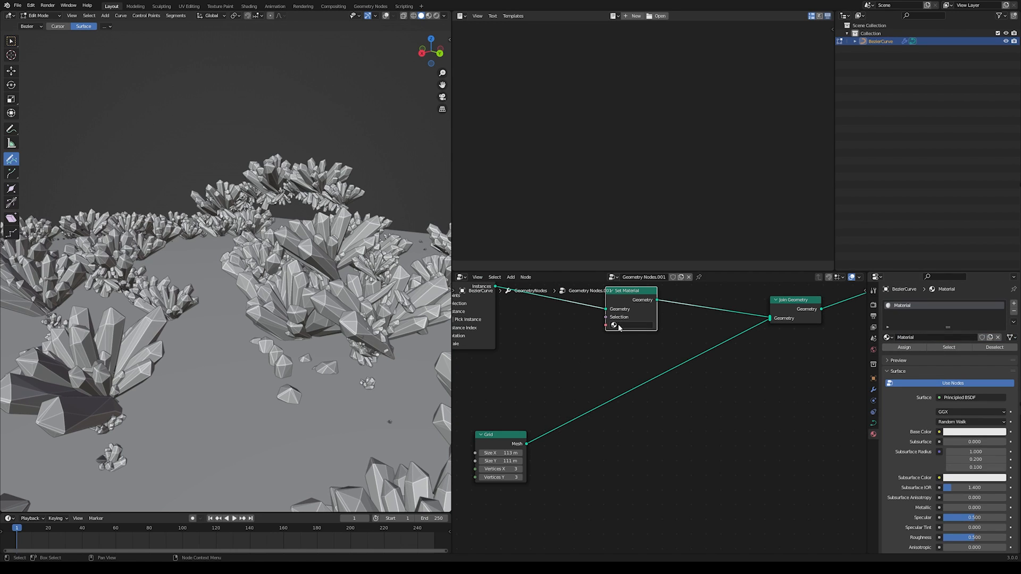
Show the 3D viewport in rendered shading with Scene World lighting turned off
click(434, 15)
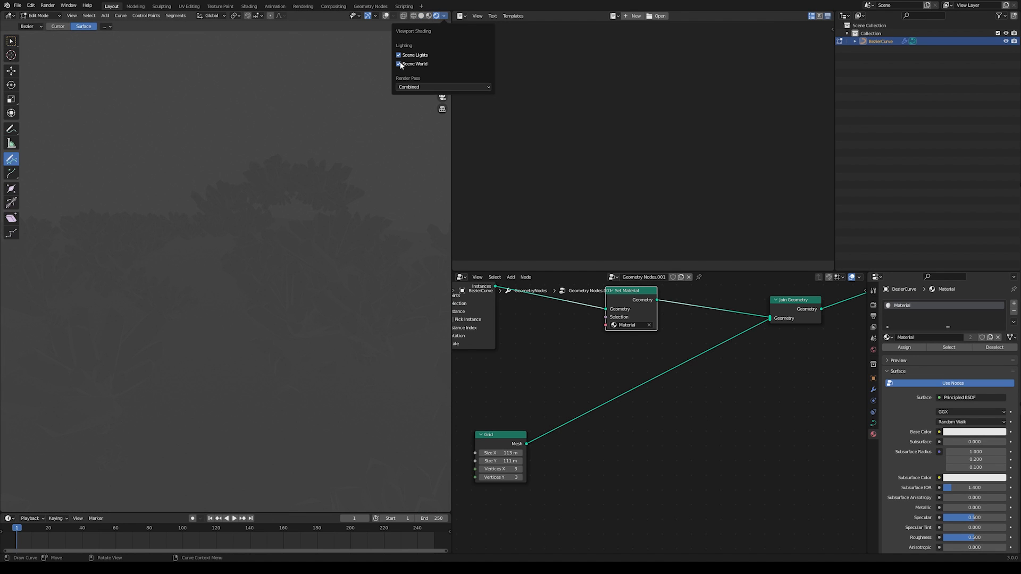
click(399, 64)
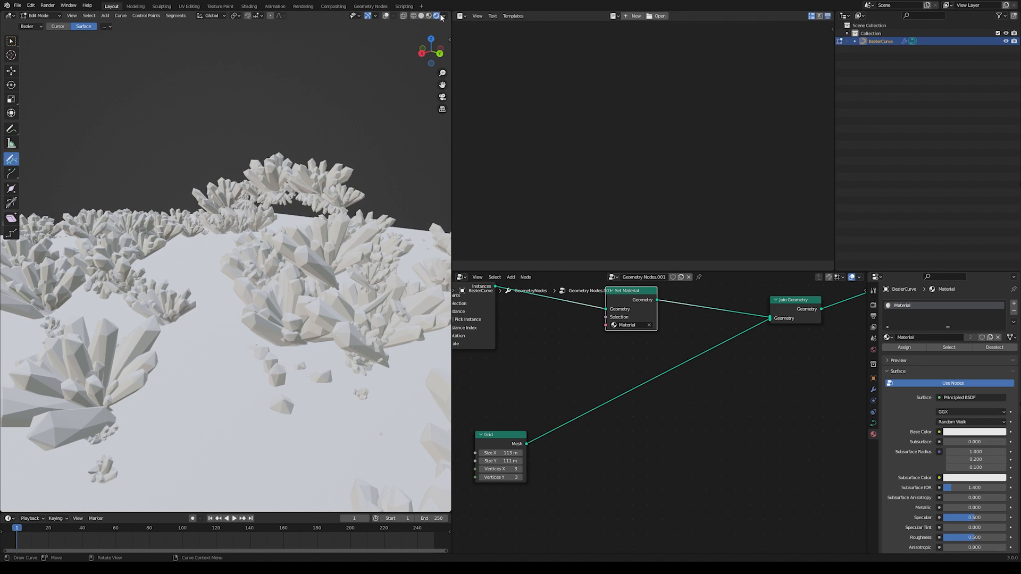
click(443, 16)
Change the empty text editor to the Shader Editor to work on the crystal material's nodes
click(461, 16)
click(479, 91)
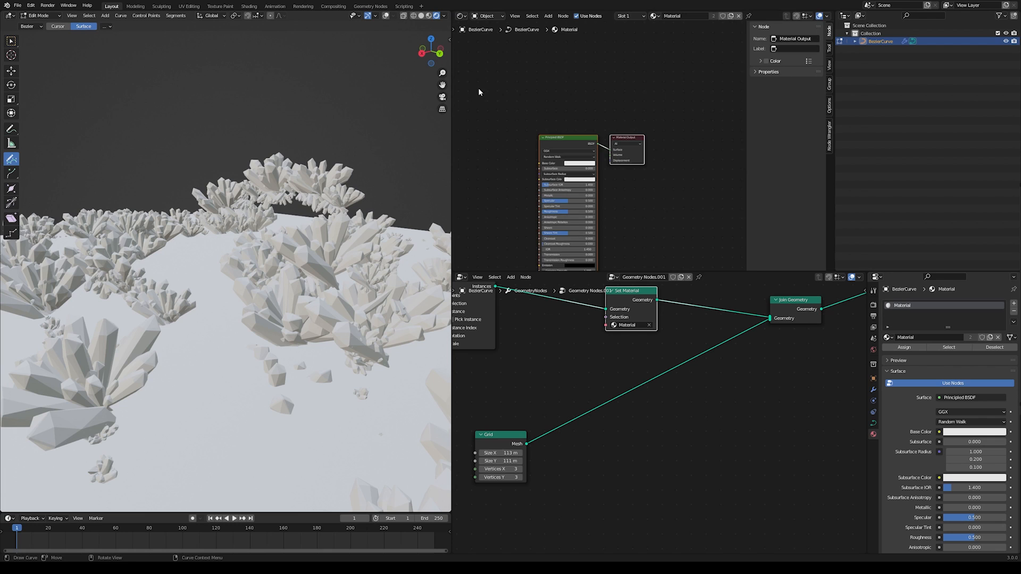
middle_drag(669, 88, 662, 65)
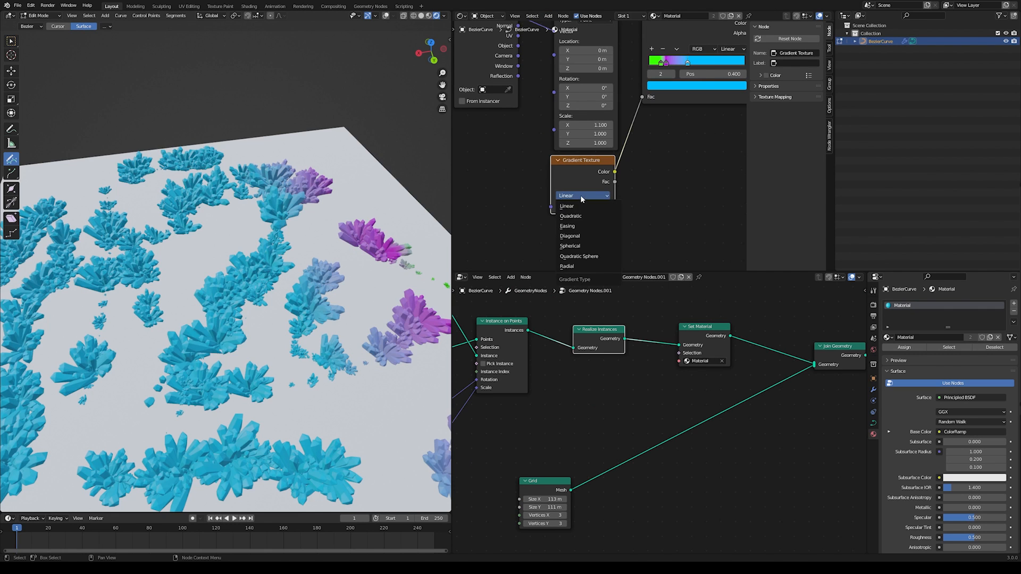
Set the Gradient Texture's type to Spherical and check the colour spread over the crystals
click(583, 246)
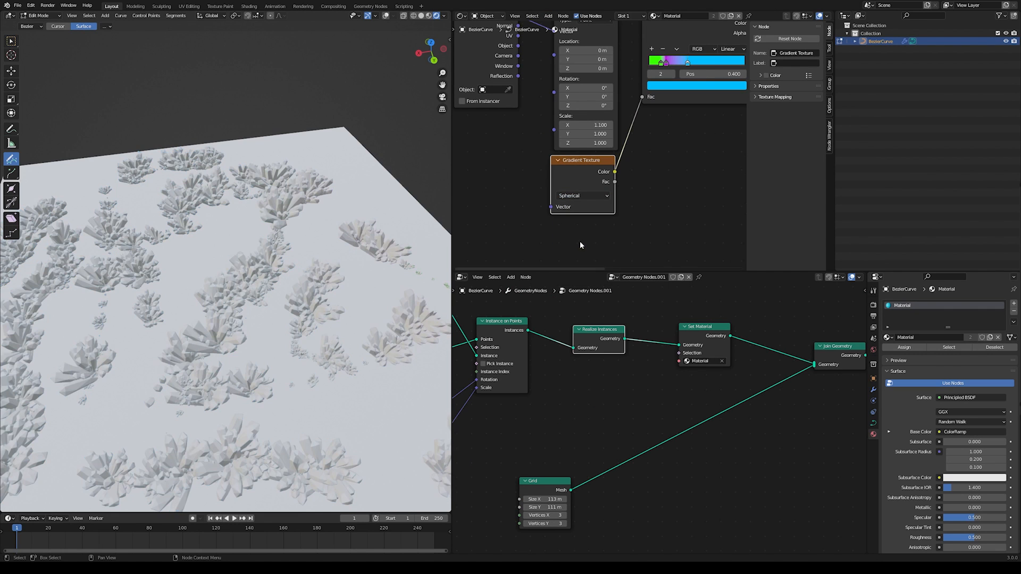
middle_drag(229, 266, 228, 234)
scroll(229, 234, up, 6)
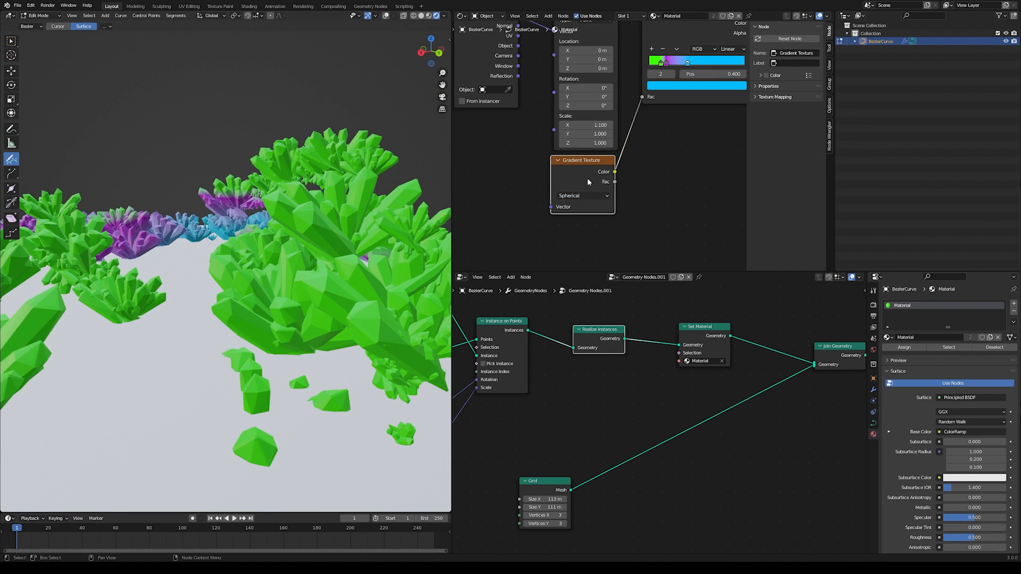
Set the crystal material's Specular to about 0.559, Metallic to about 0.418 and Roughness to about 0.059
drag(607, 102, 626, 103)
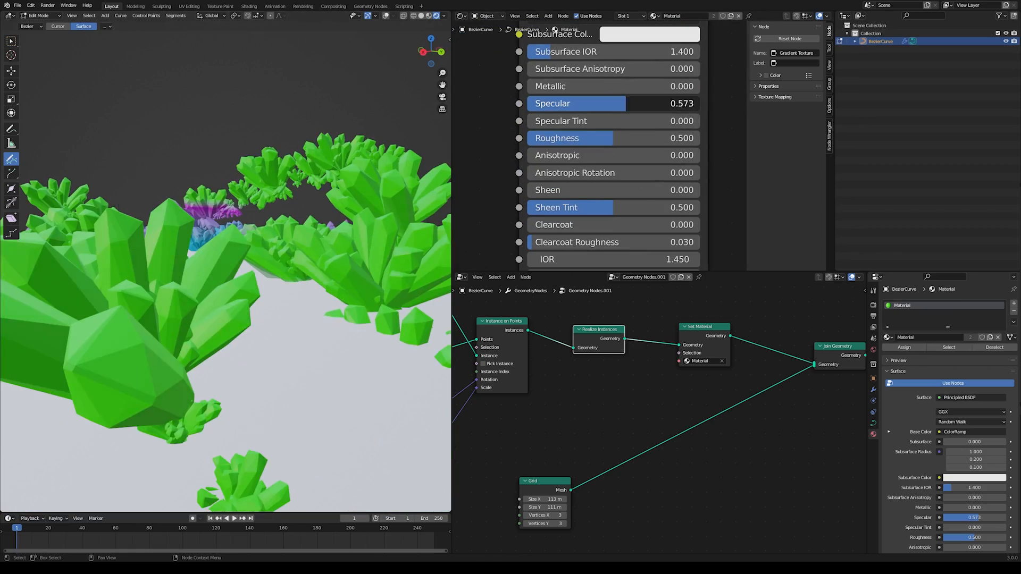
drag(553, 86, 599, 86)
drag(613, 138, 564, 137)
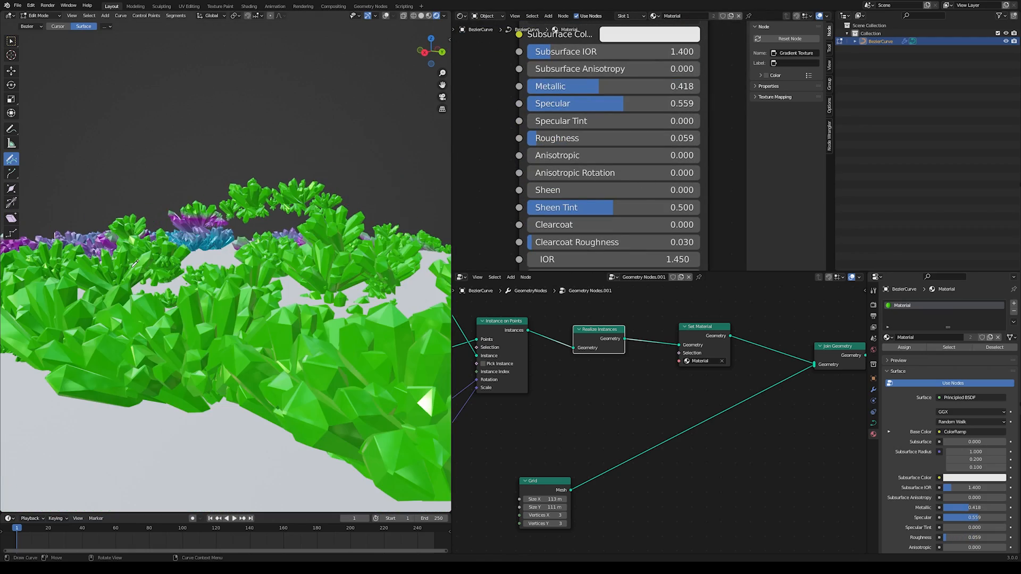
scroll(524, 80, down, 3)
drag(556, 186, 656, 185)
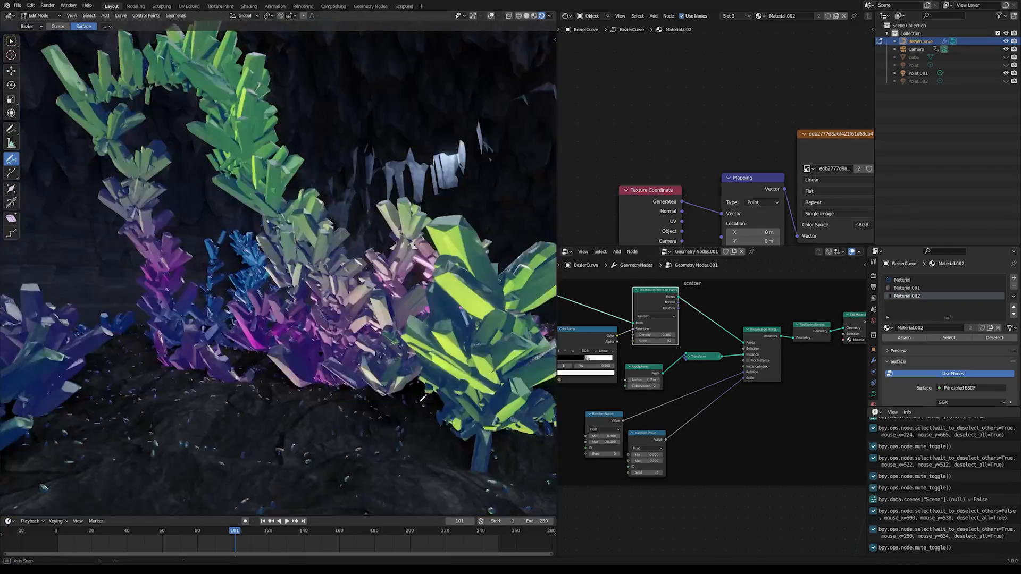
Unmute the scatter group's Distribute Points on Faces node and set its density to 5
key(m)
double_click(653, 333)
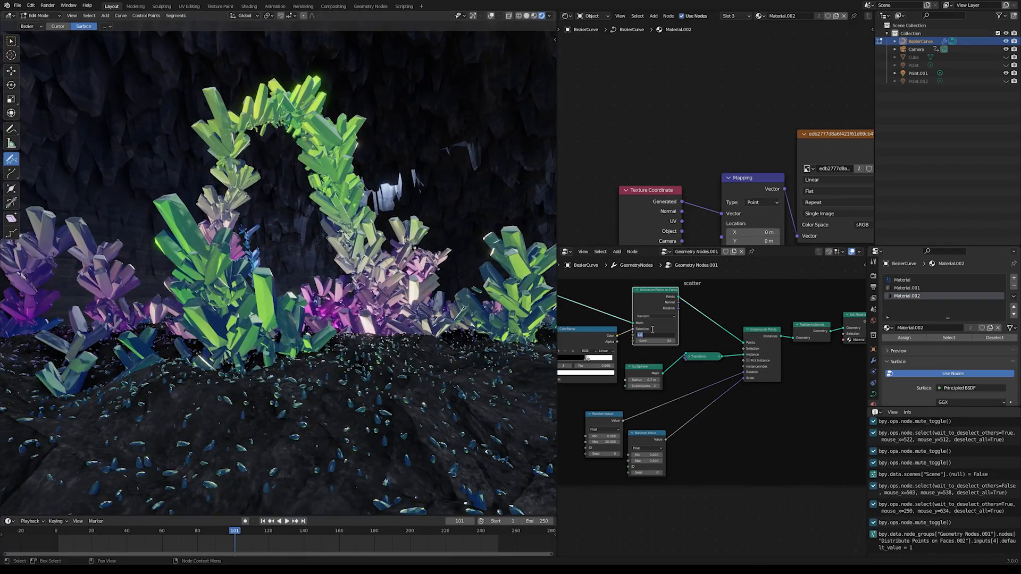
text(5)
key(Return)
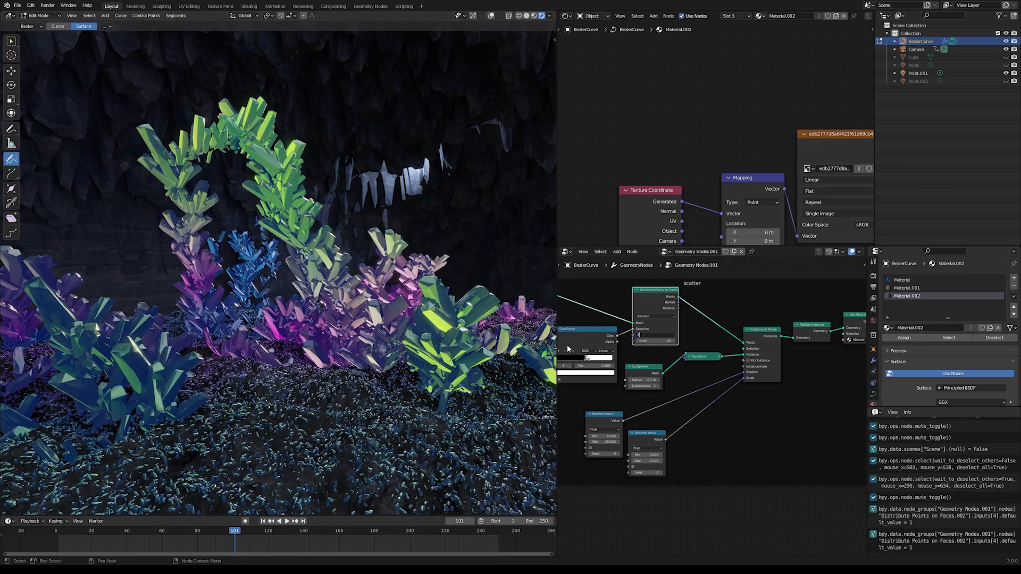
Inspect the scattered crystals in a maximized 3D viewport and restore the editor layout
key(ctrl+space)
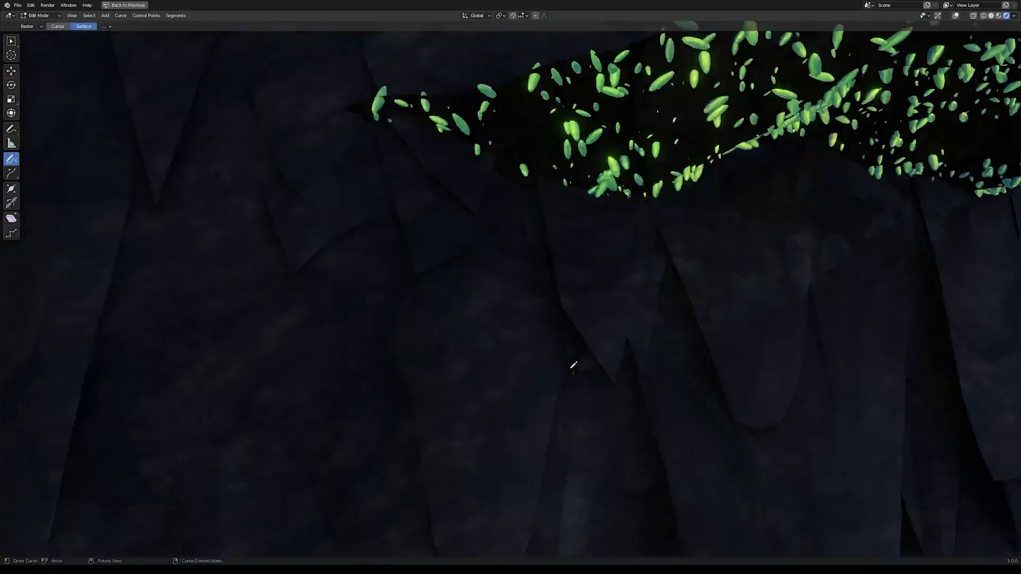
key(ctrl+space)
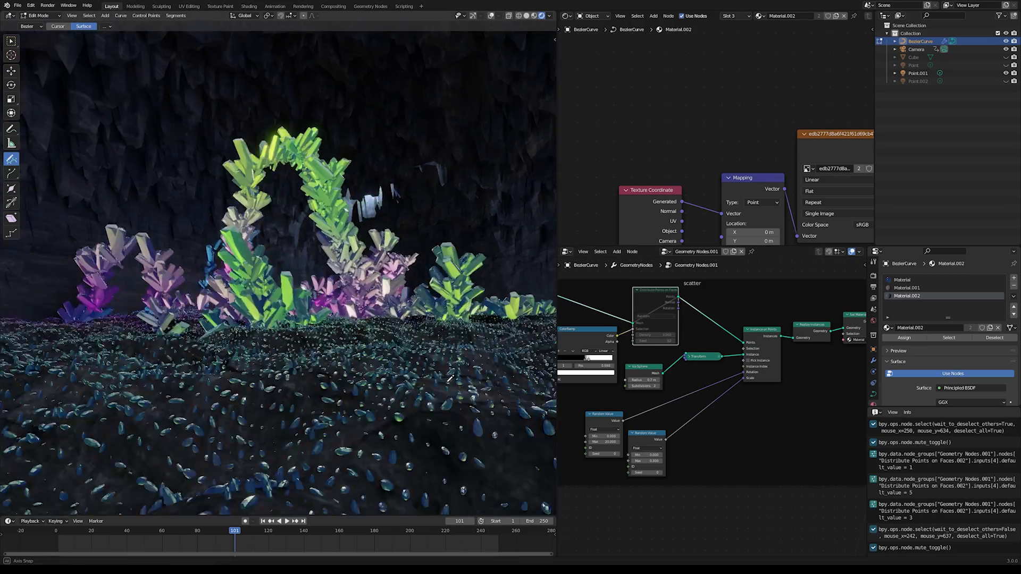
middle_drag(720, 340, 682, 331)
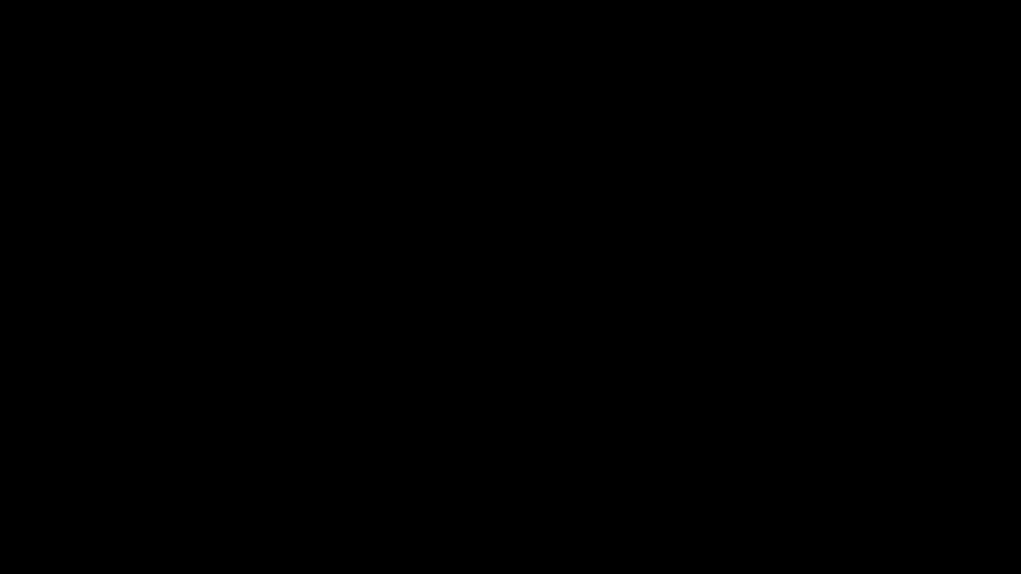